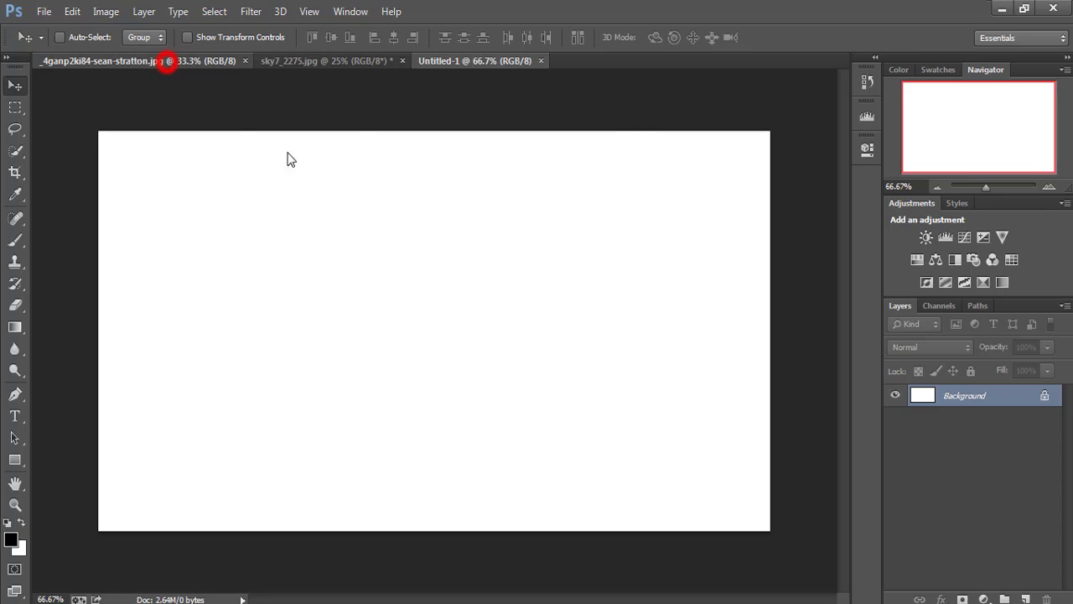
- Make the bearded-man portrait photo the active document
{"action": "left_click", "coordinate": [167, 61]}
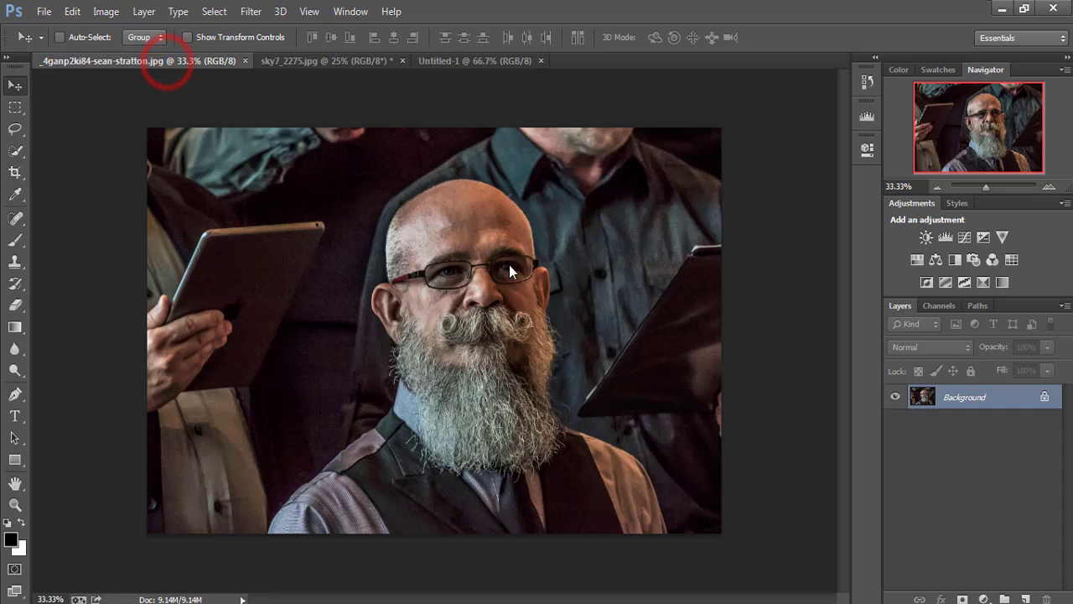
- With the Pen tool, start the outline at the man's left shoulder and trace up its edge
{"action": "left_click", "coordinate": [15, 394]}
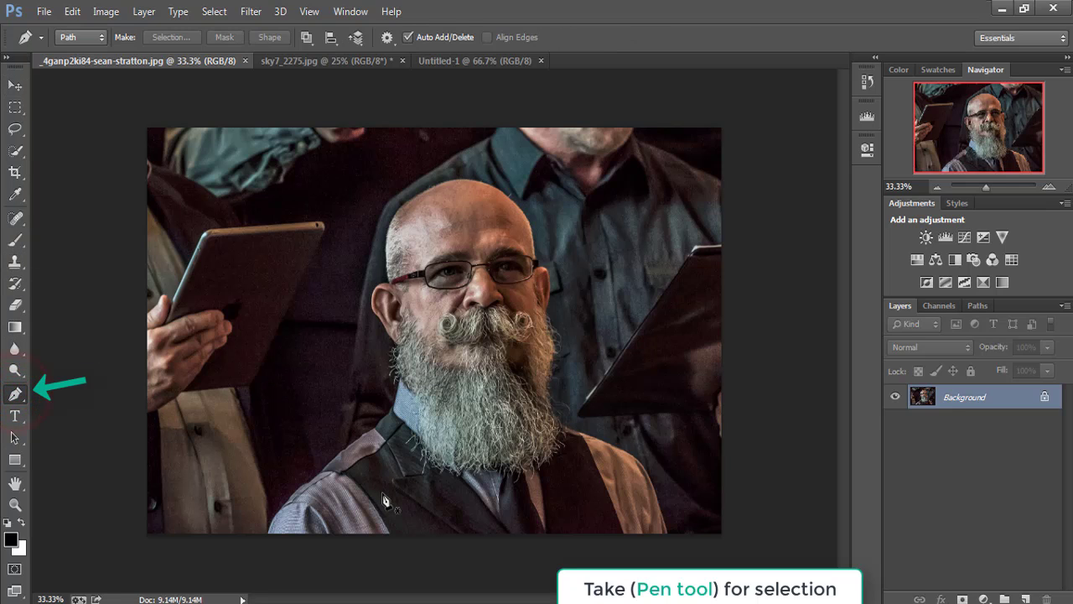
{"action": "key", "text": "ctrl+plus"}
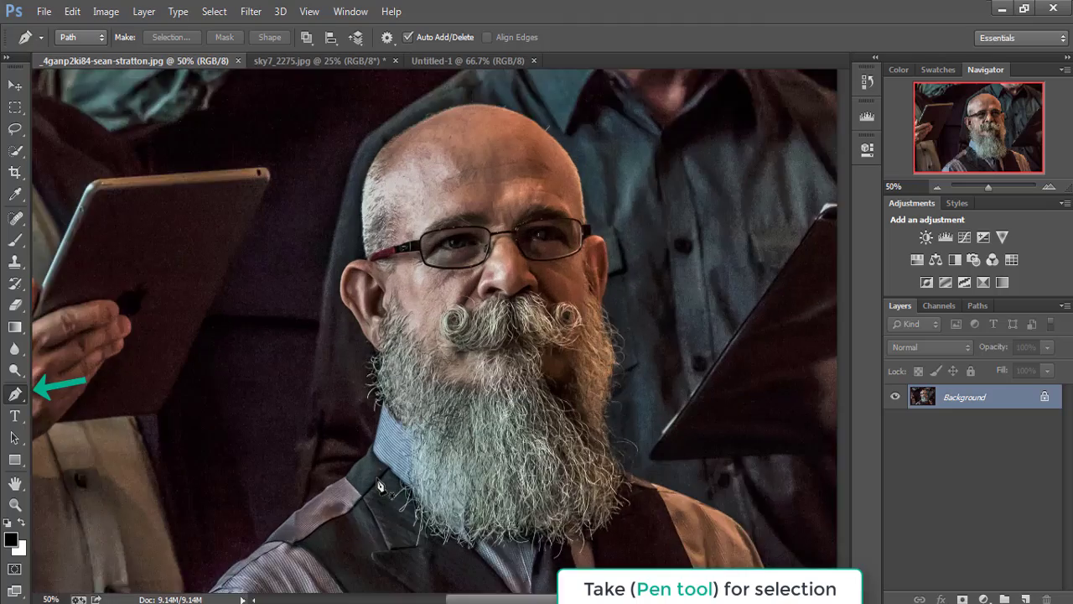
{"action": "key", "text": "ctrl+plus"}
{"action": "key", "text": "ctrl+plus"}
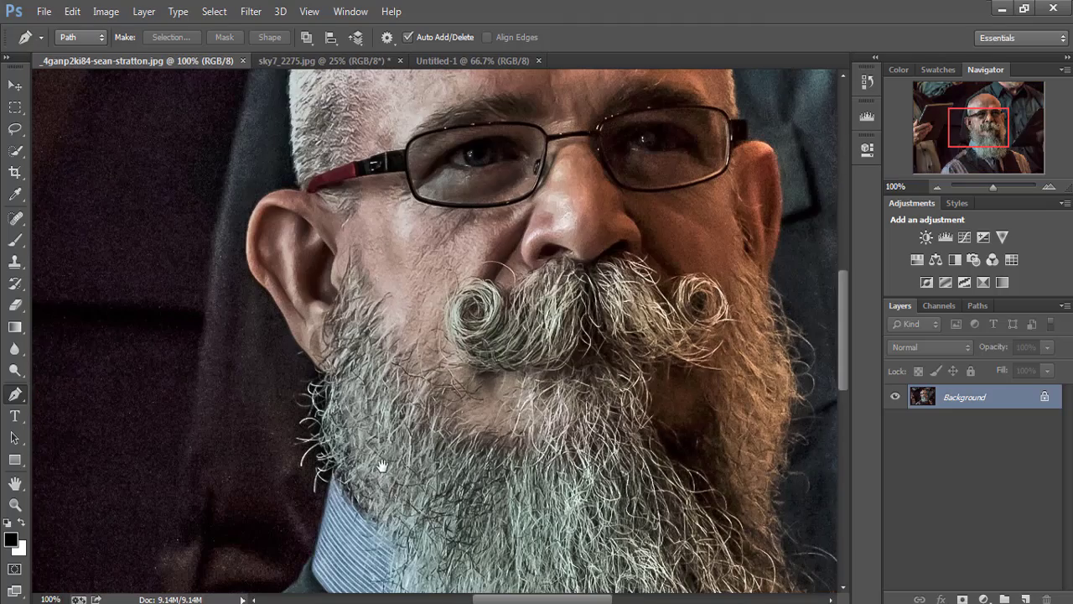
{"action": "left_click_drag", "start_coordinate": [392, 453], "coordinate": [262, 470]}
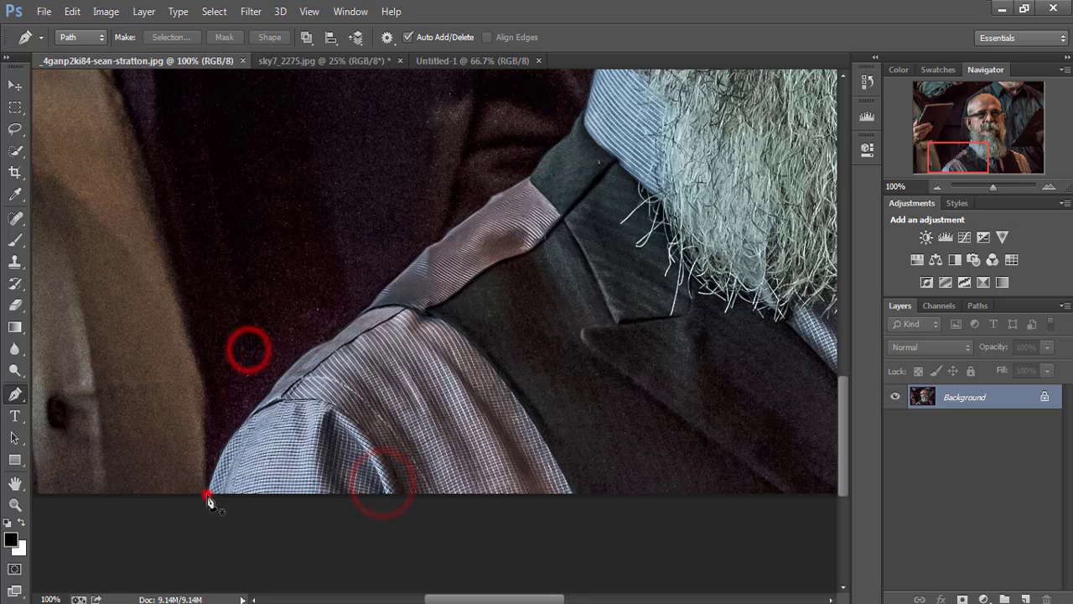
{"action": "left_click", "coordinate": [207, 493]}
{"action": "left_click", "coordinate": [237, 432]}
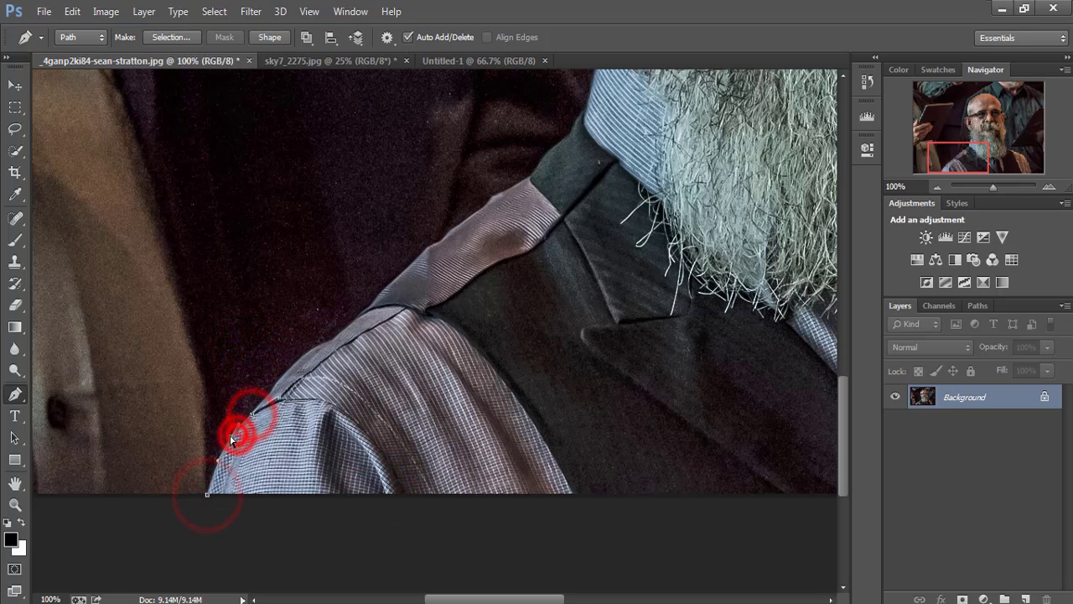
{"action": "left_click_drag", "start_coordinate": [327, 342], "coordinate": [306, 373]}
{"action": "mouse_move", "coordinate": [358, 317]}
{"action": "left_mouse_down"}
{"action": "mouse_move", "coordinate": [587, 115]}
{"action": "mouse_move", "coordinate": [563, 245]}
{"action": "mouse_move", "coordinate": [503, 76]}
{"action": "left_mouse_up"}
- Continue the pen outline up the neck and around the left ear
{"action": "left_click", "coordinate": [557, 236]}
{"action": "left_click", "coordinate": [530, 332]}
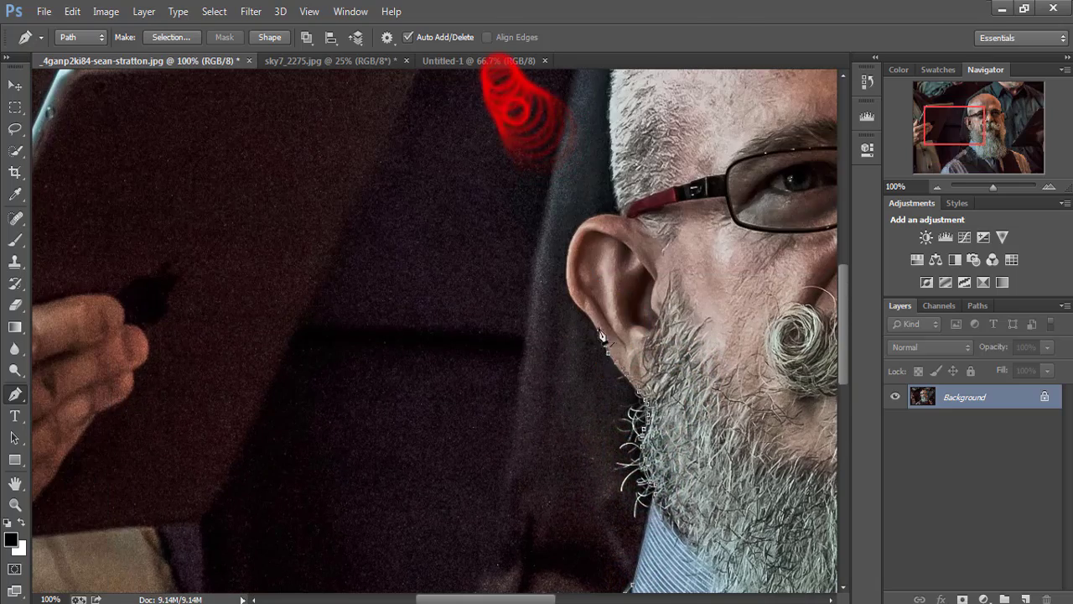
{"action": "left_click", "coordinate": [586, 309]}
{"action": "left_click", "coordinate": [575, 263]}
{"action": "left_click_drag", "start_coordinate": [570, 228], "coordinate": [571, 255]}
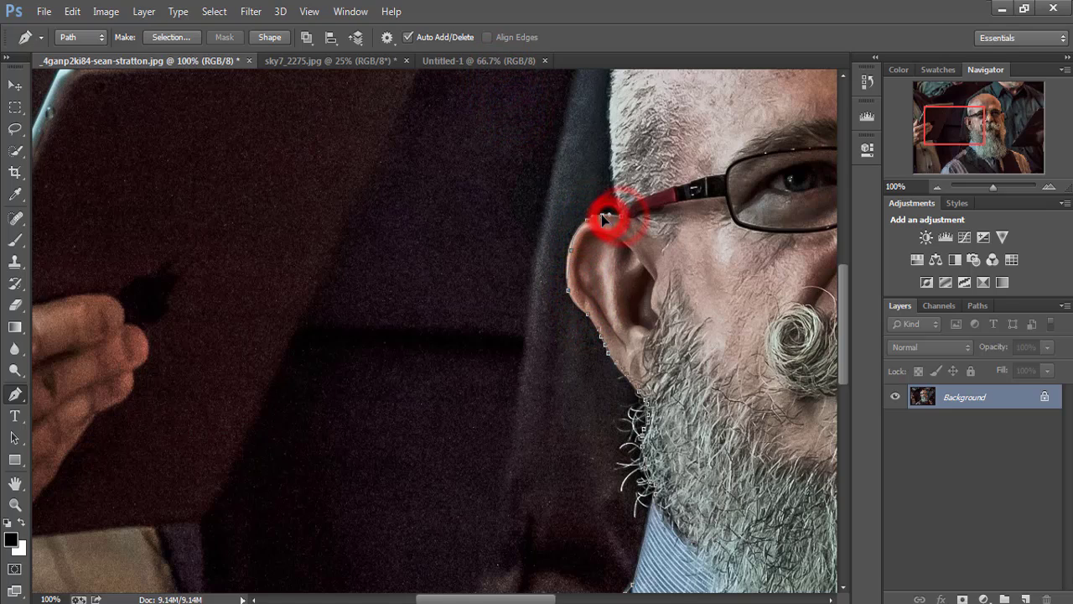
- Trace the outline up the hairline and across the scalp to its far side
{"action": "scroll", "coordinate": [642, 268], "scroll_direction": "up", "scroll_amount": 3}
{"action": "key", "text": "ctrl+plus"}
{"action": "scroll", "coordinate": [503, 503], "scroll_direction": "down", "scroll_amount": 3}
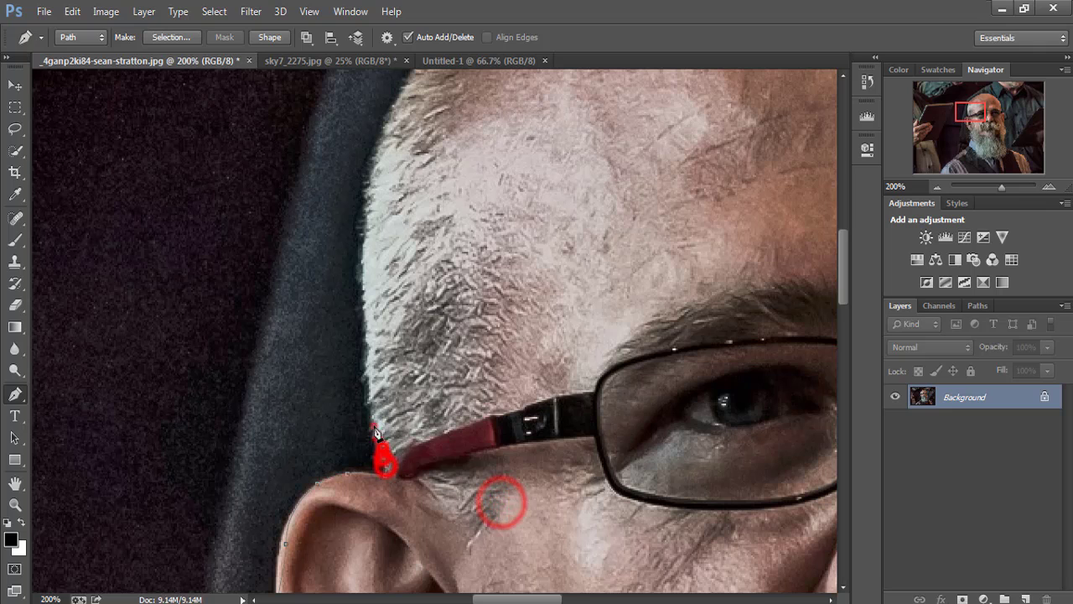
{"action": "mouse_move", "coordinate": [376, 432]}
{"action": "left_mouse_down"}
{"action": "mouse_move", "coordinate": [364, 239]}
{"action": "mouse_move", "coordinate": [376, 162]}
{"action": "mouse_move", "coordinate": [409, 88]}
{"action": "left_mouse_up"}
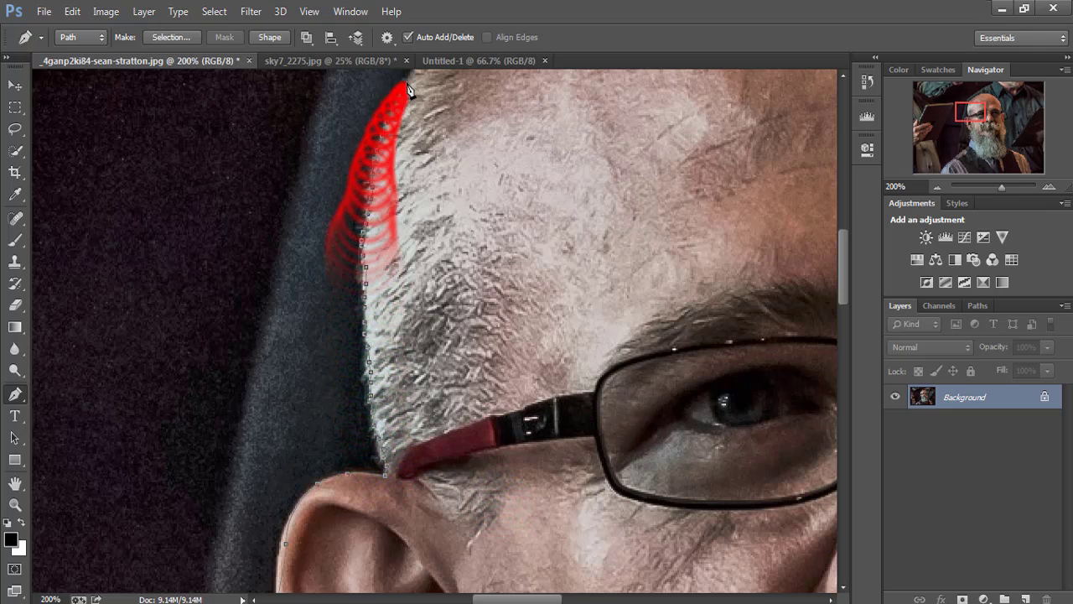
{"action": "scroll", "coordinate": [408, 88], "scroll_direction": "up", "scroll_amount": 5}
{"action": "mouse_move", "coordinate": [383, 355]}
{"action": "left_mouse_down"}
{"action": "mouse_move", "coordinate": [431, 304]}
{"action": "mouse_move", "coordinate": [585, 207]}
{"action": "mouse_move", "coordinate": [665, 177]}
{"action": "mouse_move", "coordinate": [817, 163]}
{"action": "left_mouse_up"}
{"action": "left_click_drag", "start_coordinate": [801, 220], "coordinate": [337, 283]}
{"action": "left_click_drag", "start_coordinate": [536, 278], "coordinate": [472, 252]}
{"action": "left_click_drag", "start_coordinate": [688, 411], "coordinate": [652, 388]}
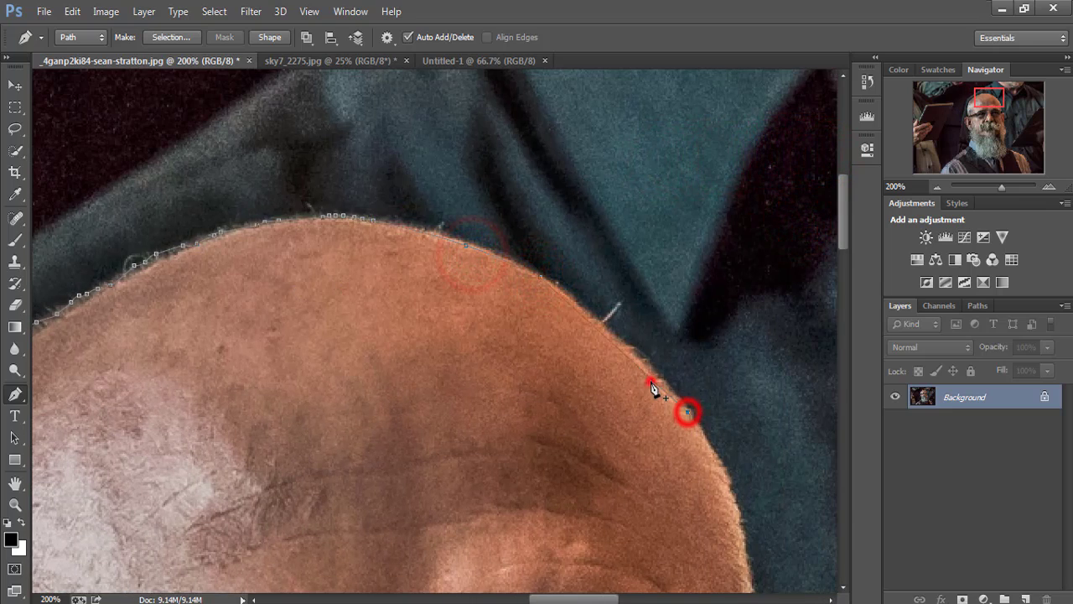
{"action": "left_click_drag", "start_coordinate": [580, 411], "coordinate": [360, 234]}
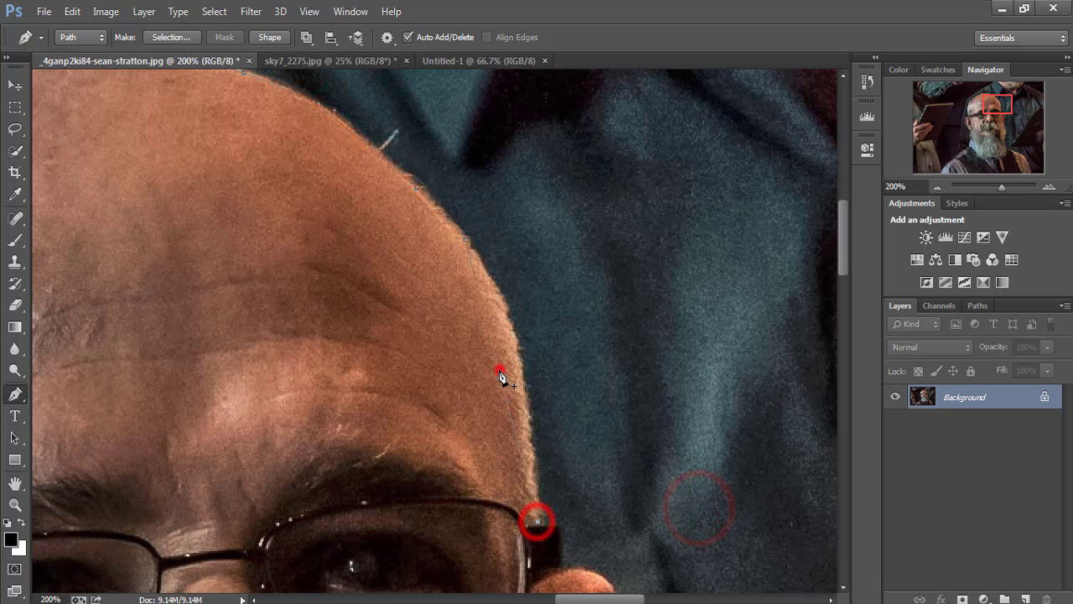
{"action": "left_click_drag", "start_coordinate": [500, 374], "coordinate": [514, 339]}
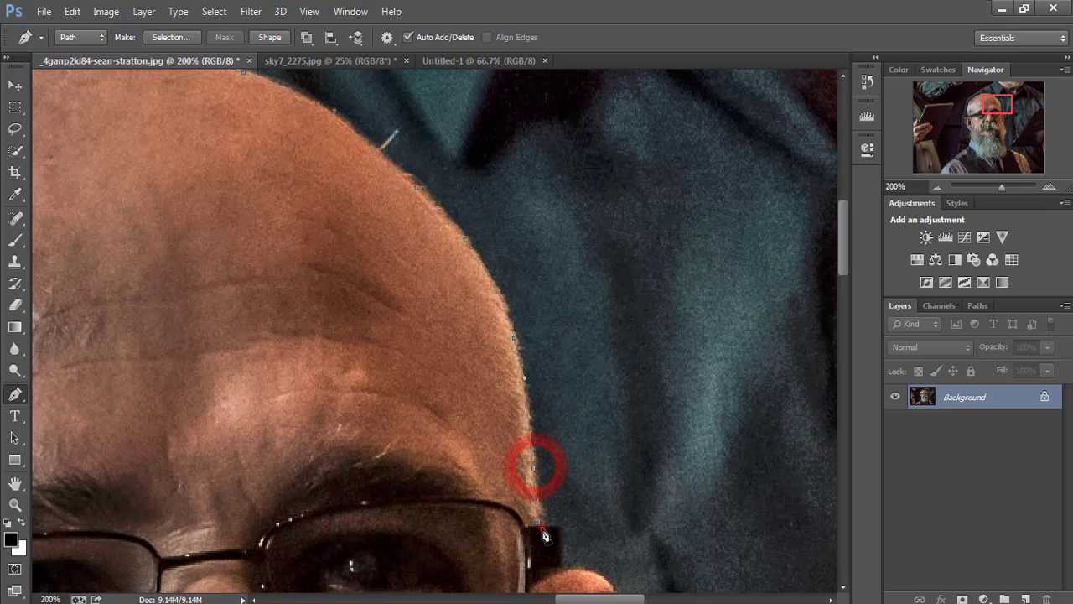
- Curve the outline around the right ear and down the beard to the shoulder
{"action": "scroll", "coordinate": [558, 544], "scroll_direction": "down", "scroll_amount": 2}
{"action": "mouse_move", "coordinate": [533, 525]}
{"action": "left_mouse_down"}
{"action": "mouse_move", "coordinate": [520, 415]}
{"action": "mouse_move", "coordinate": [469, 457]}
{"action": "left_mouse_up"}
{"action": "scroll", "coordinate": [527, 455], "scroll_direction": "down", "scroll_amount": 3}
{"action": "left_click_drag", "start_coordinate": [434, 425], "coordinate": [388, 249]}
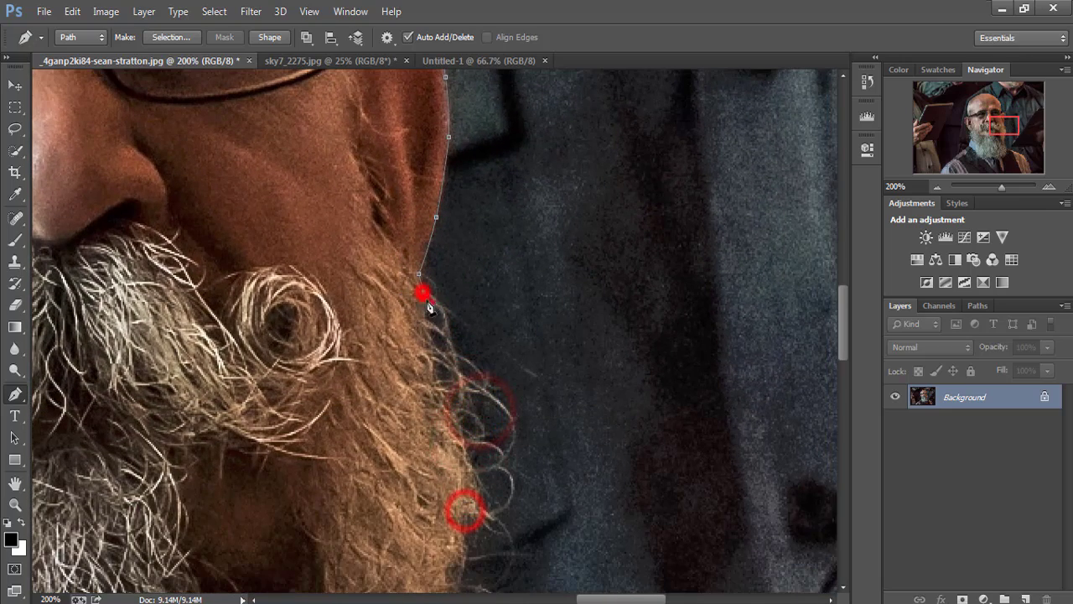
{"action": "mouse_move", "coordinate": [419, 281]}
{"action": "left_mouse_down"}
{"action": "mouse_move", "coordinate": [440, 560]}
{"action": "mouse_move", "coordinate": [409, 354]}
{"action": "left_mouse_up"}
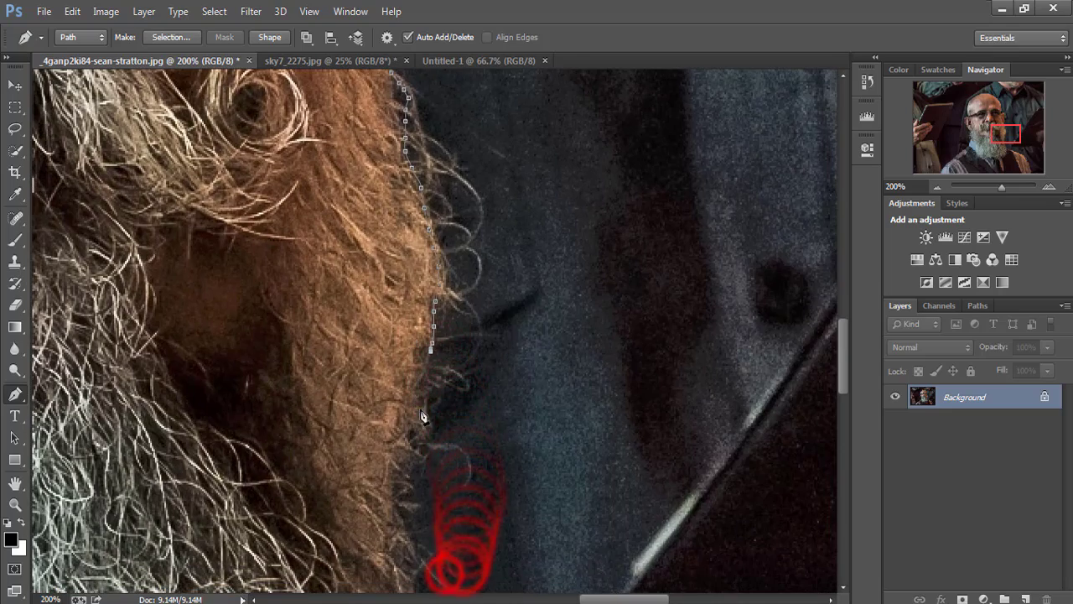
{"action": "mouse_move", "coordinate": [421, 411]}
{"action": "left_mouse_down"}
{"action": "mouse_move", "coordinate": [405, 486]}
{"action": "mouse_move", "coordinate": [319, 216]}
{"action": "mouse_move", "coordinate": [375, 407]}
{"action": "mouse_move", "coordinate": [436, 493]}
{"action": "left_mouse_up"}
{"action": "left_click", "coordinate": [666, 580]}
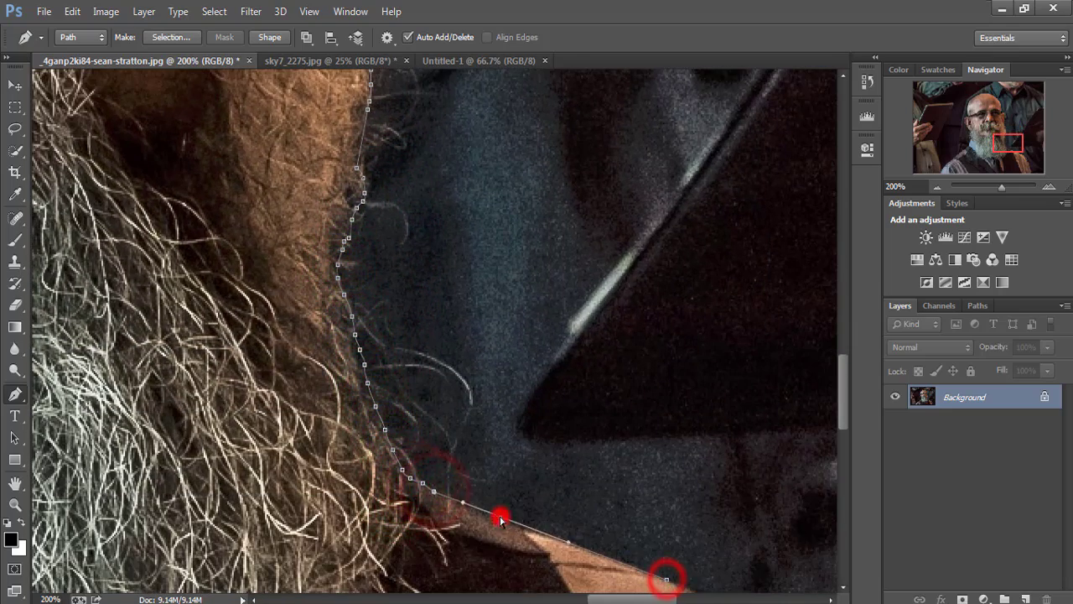
- Trace down the right shoulder, along the photo's bottom edge, and close the path
{"action": "left_click_drag", "start_coordinate": [587, 584], "coordinate": [403, 325]}
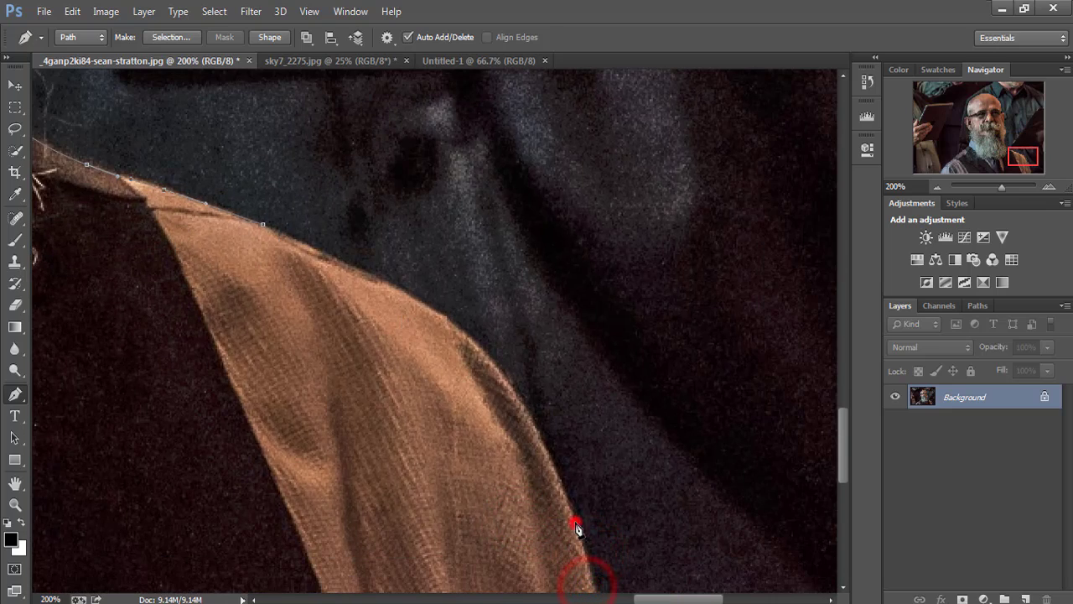
{"action": "left_click", "coordinate": [457, 413]}
{"action": "left_click_drag", "start_coordinate": [550, 460], "coordinate": [556, 469]}
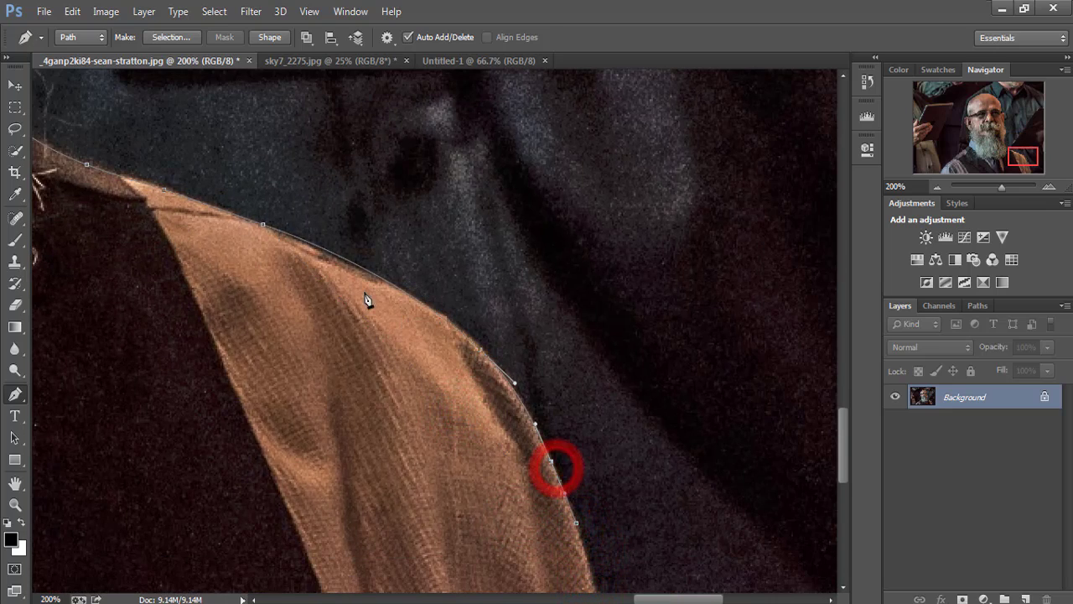
{"action": "left_click", "coordinate": [349, 262]}
{"action": "left_click_drag", "start_coordinate": [475, 499], "coordinate": [402, 462]}
{"action": "left_click", "coordinate": [400, 441]}
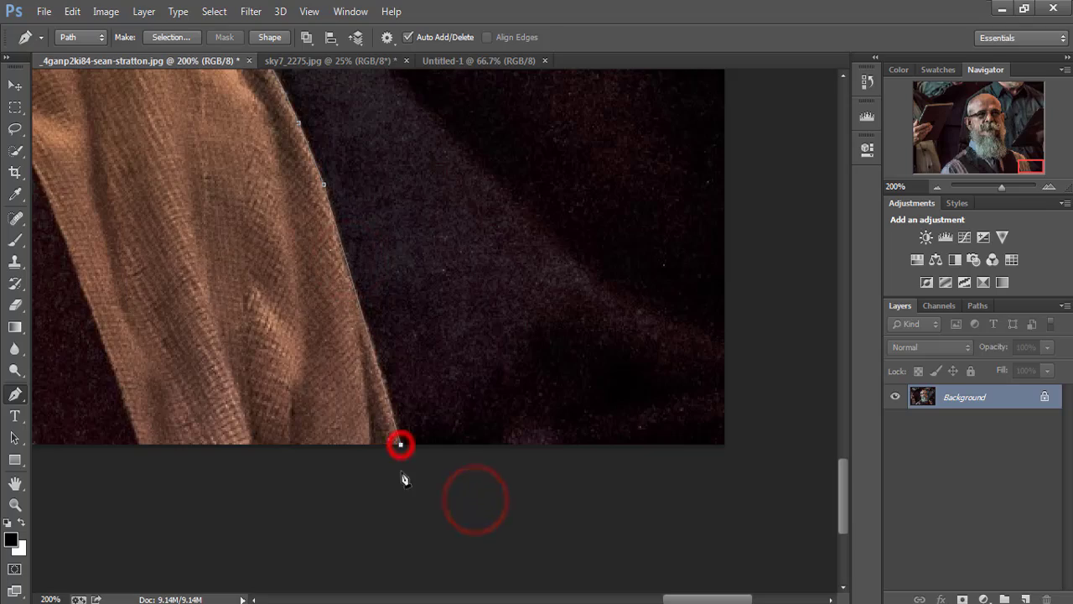
{"action": "left_click_drag", "start_coordinate": [75, 421], "coordinate": [184, 441]}
{"action": "left_click", "coordinate": [177, 438]}
{"action": "left_click_drag", "start_coordinate": [287, 405], "coordinate": [778, 410]}
{"action": "left_click", "coordinate": [213, 444]}
- Convert the closed pen path into an active selection of the man
{"action": "key", "text": "ctrl+minus"}
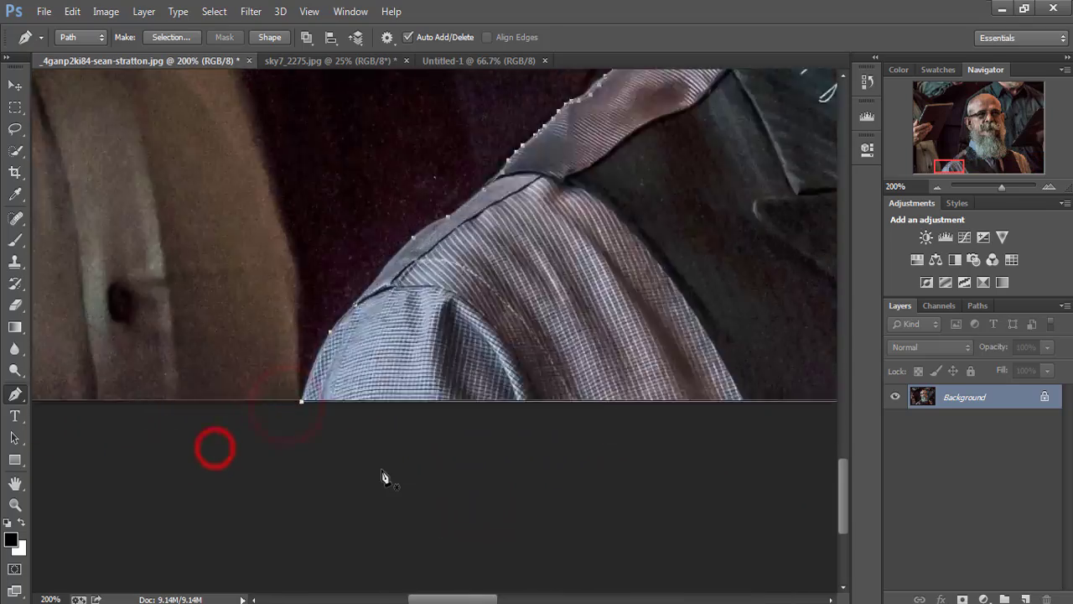
{"action": "key", "text": "ctrl+minus"}
{"action": "key", "text": "ctrl+minus"}
{"action": "key", "text": "ctrl+minus"}
{"action": "right_click", "coordinate": [448, 368]}
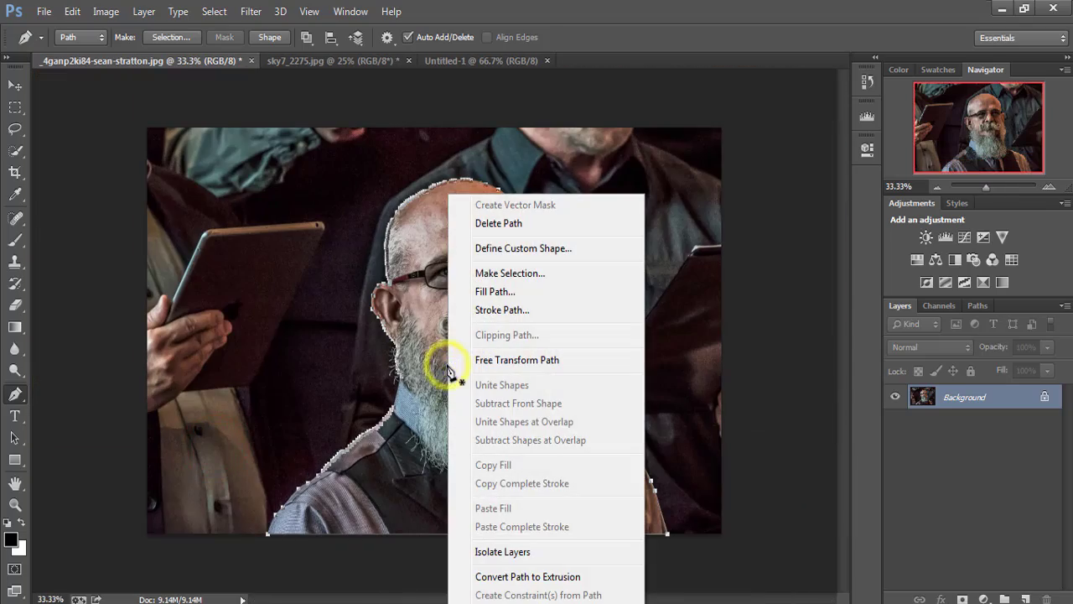
{"action": "left_click", "coordinate": [517, 281]}
{"action": "left_click", "coordinate": [618, 175]}
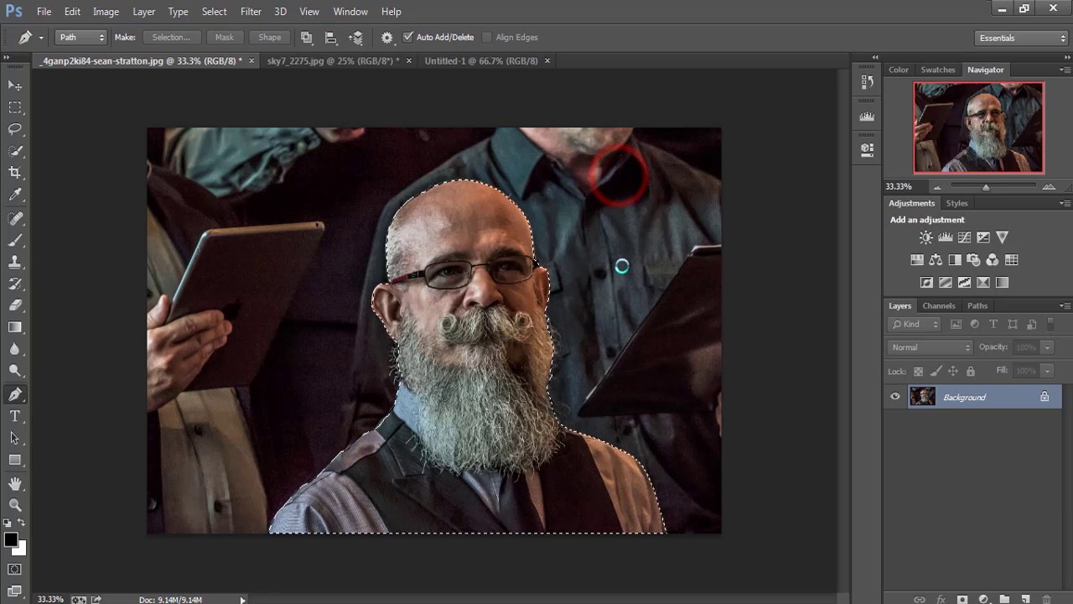
{"action": "left_click", "coordinate": [15, 86]}
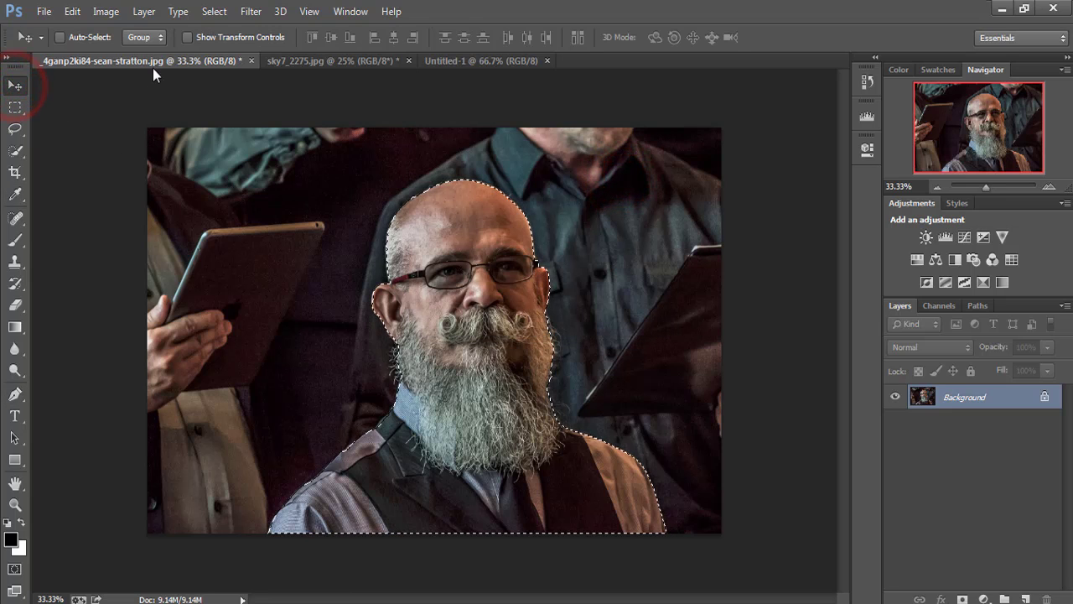
- Drag the selected man from the floated photo onto the blank Untitled-1 canvas
{"action": "mouse_move", "coordinate": [154, 64]}
{"action": "left_mouse_down"}
{"action": "mouse_move", "coordinate": [153, 121]}
{"action": "mouse_move", "coordinate": [669, 122]}
{"action": "left_mouse_up"}
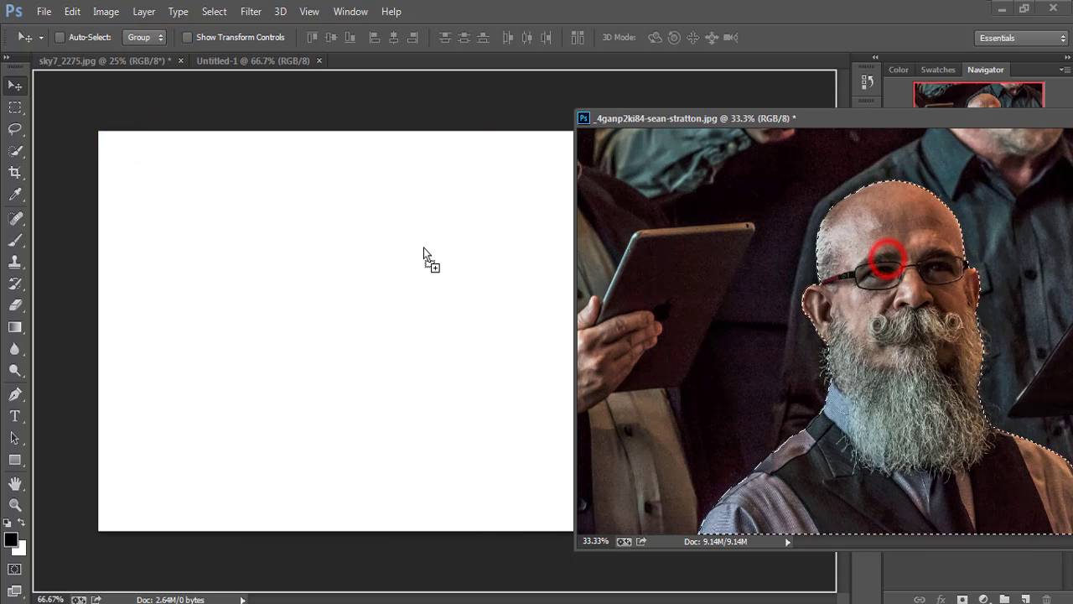
{"action": "left_click_drag", "start_coordinate": [826, 264], "coordinate": [424, 250]}
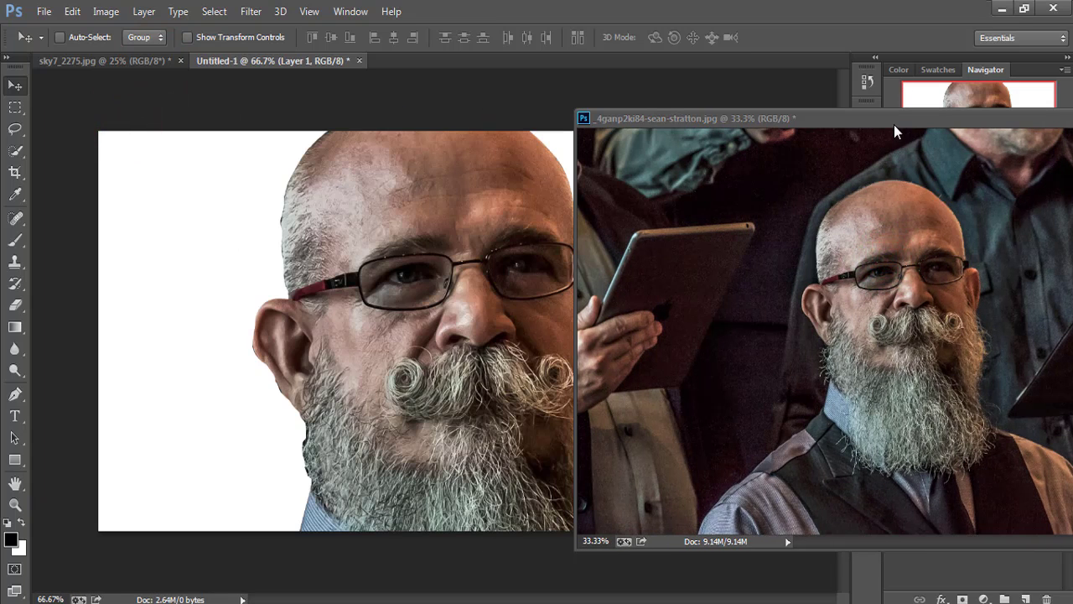
{"action": "left_click_drag", "start_coordinate": [893, 125], "coordinate": [604, 180]}
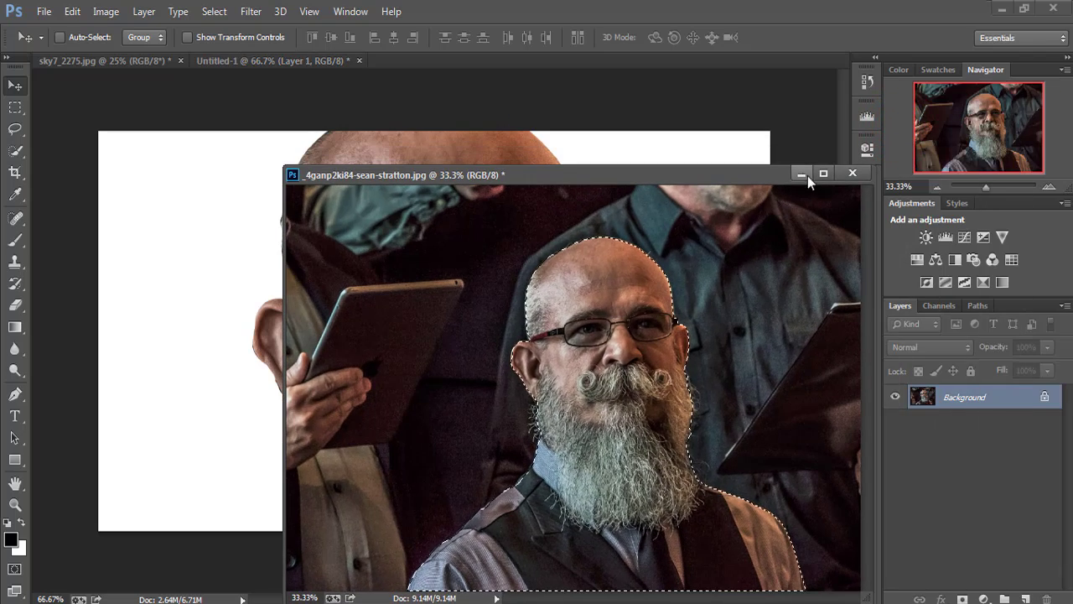
{"action": "left_click", "coordinate": [800, 173]}
{"action": "left_click_drag", "start_coordinate": [477, 237], "coordinate": [417, 296]}
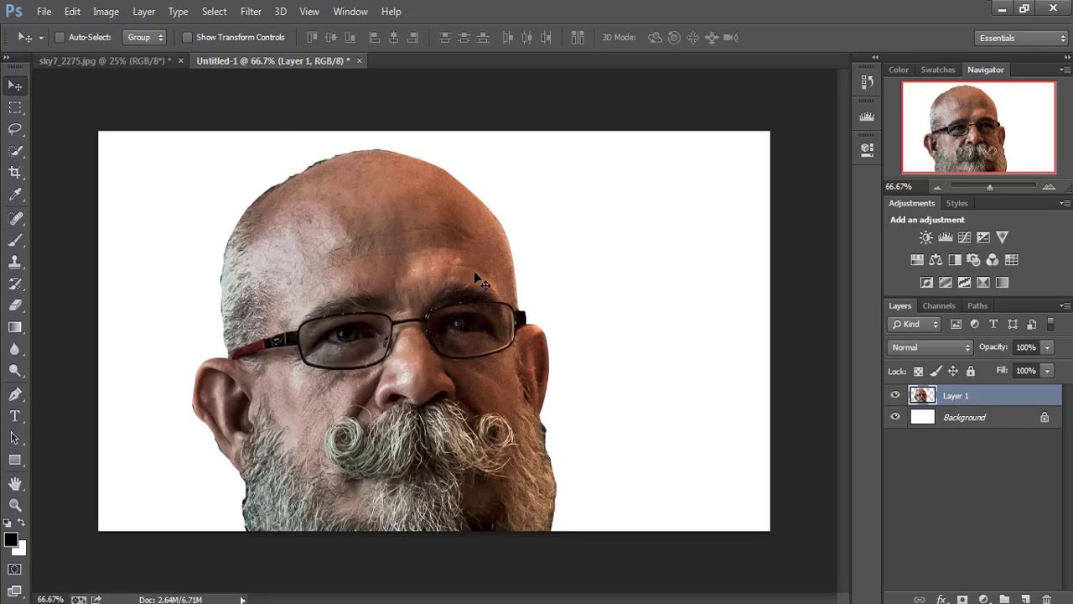
- Free Transform the man to about 62%, position him at the canvas bottom, and commit
{"action": "left_click", "coordinate": [186, 37]}
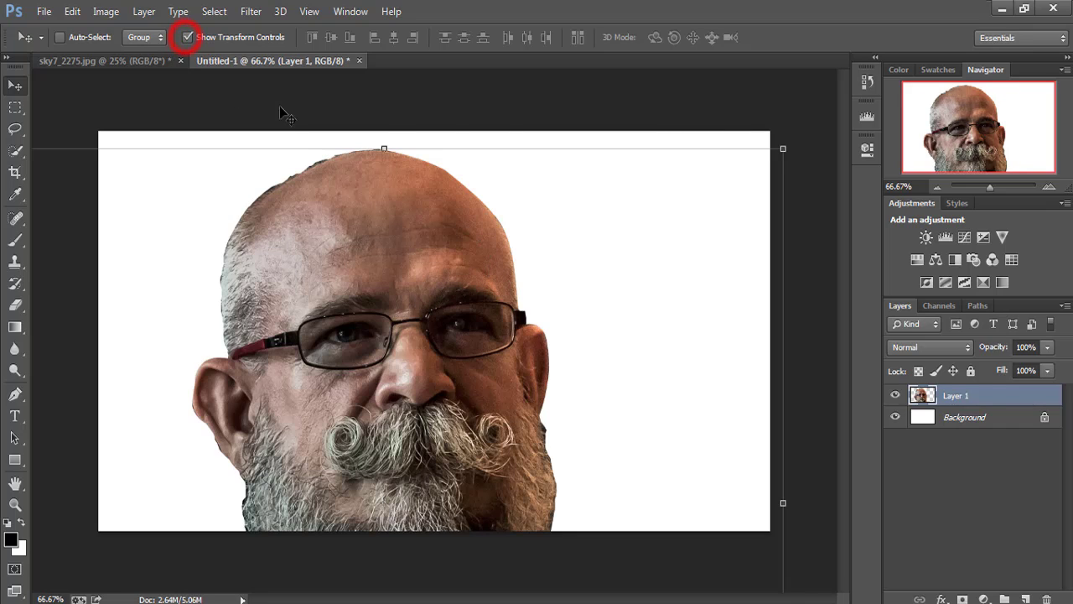
{"action": "left_click_drag", "start_coordinate": [783, 149], "coordinate": [654, 355]}
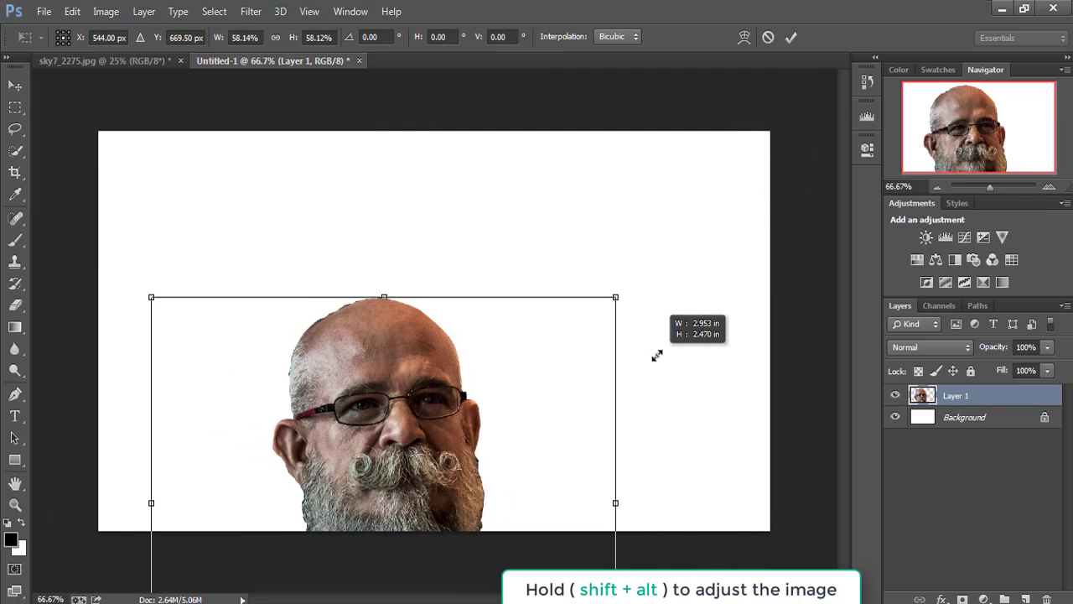
{"action": "left_click_drag", "start_coordinate": [429, 471], "coordinate": [471, 313]}
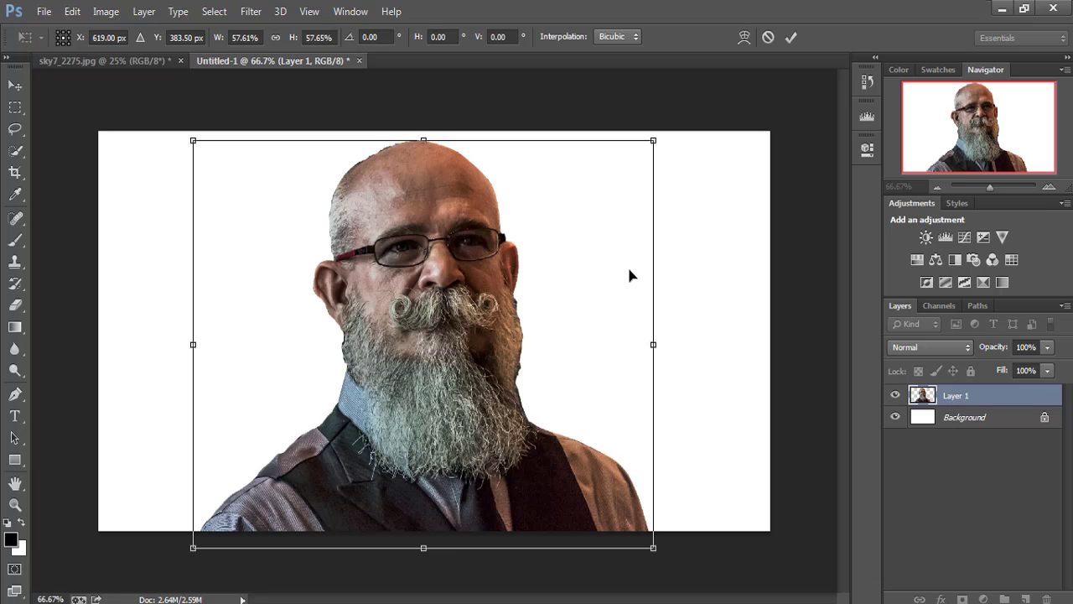
{"action": "left_click_drag", "start_coordinate": [437, 317], "coordinate": [442, 331]}
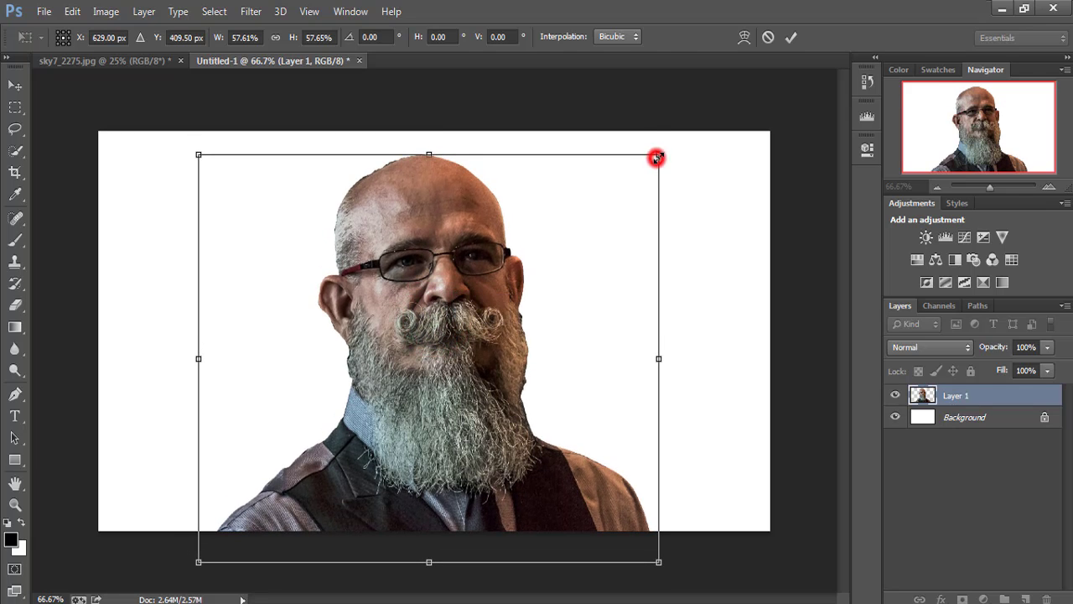
{"action": "left_click_drag", "start_coordinate": [657, 158], "coordinate": [675, 140]}
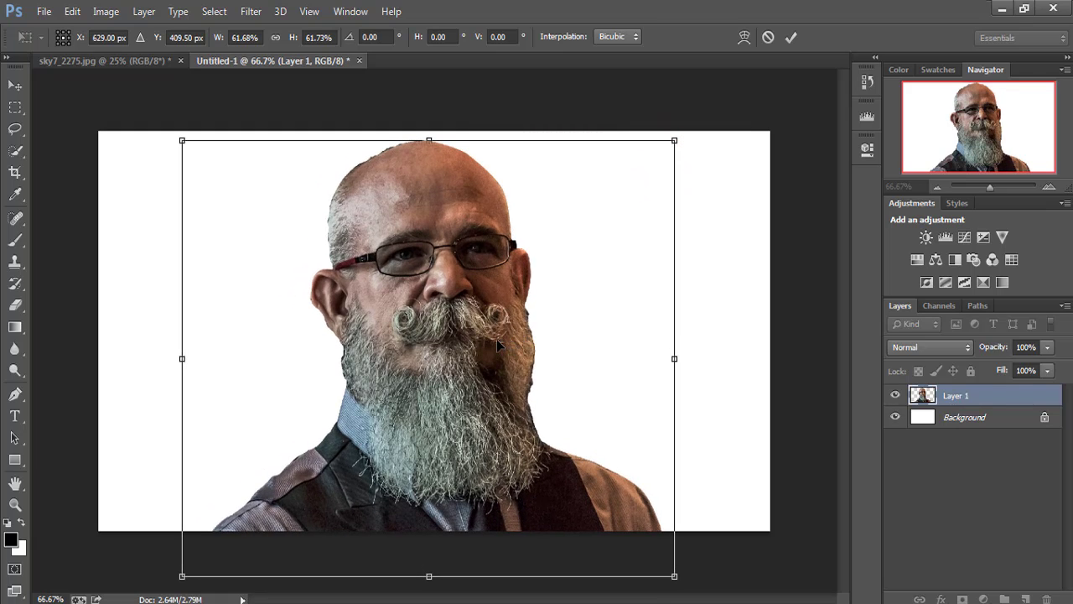
{"action": "left_click", "coordinate": [789, 37]}
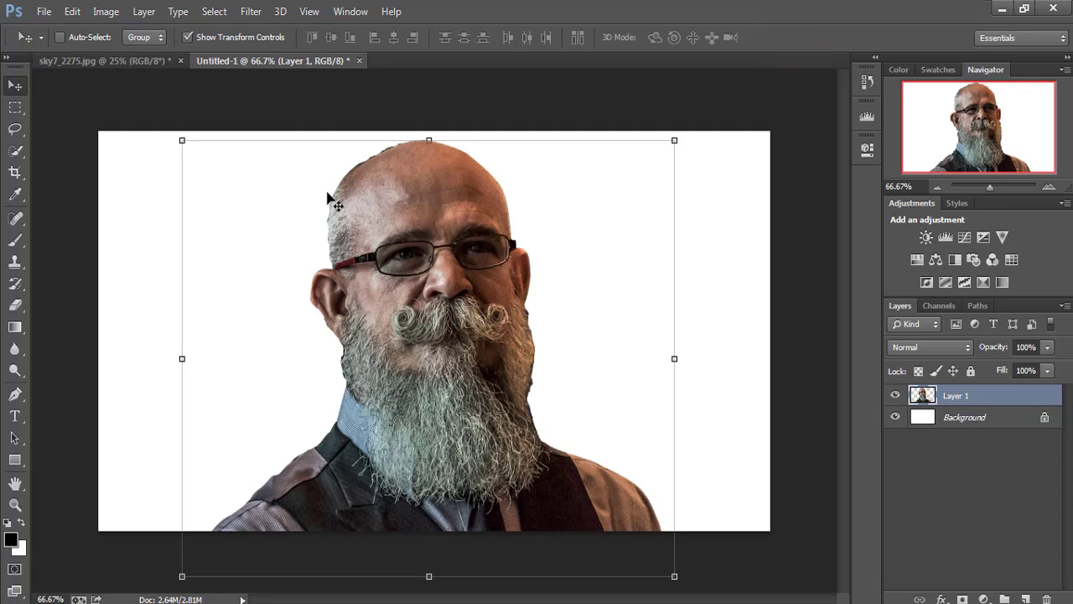
- Drag the clouds from sky7_2275.jpg onto the portrait canvas as Layer 2
{"action": "left_click", "coordinate": [102, 61]}
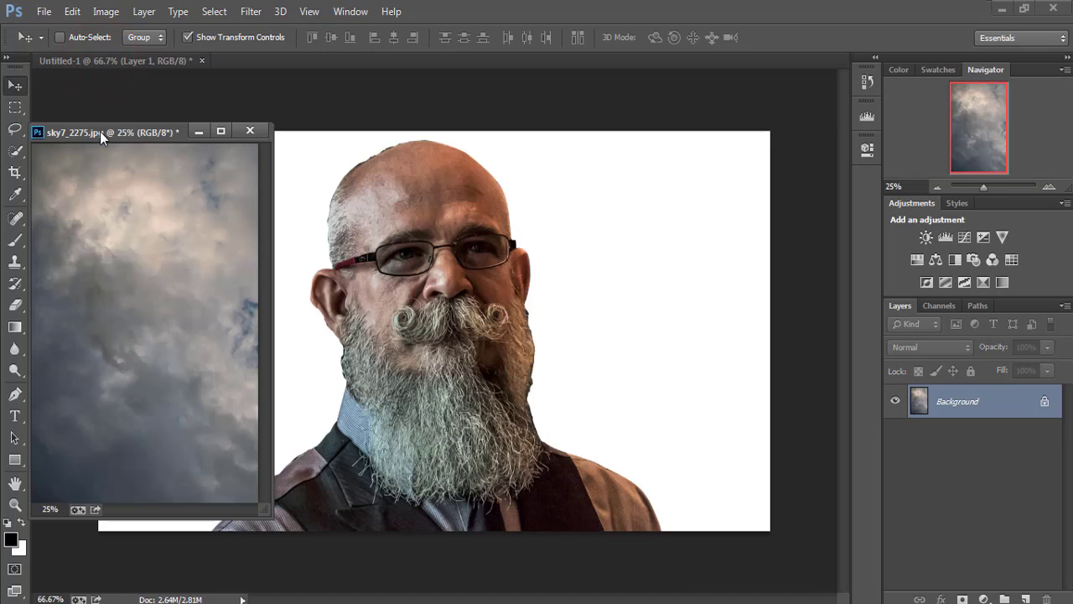
{"action": "mouse_move", "coordinate": [101, 133]}
{"action": "left_mouse_down"}
{"action": "mouse_move", "coordinate": [755, 237]}
{"action": "mouse_move", "coordinate": [371, 251]}
{"action": "left_mouse_up"}
{"action": "left_click", "coordinate": [851, 139]}
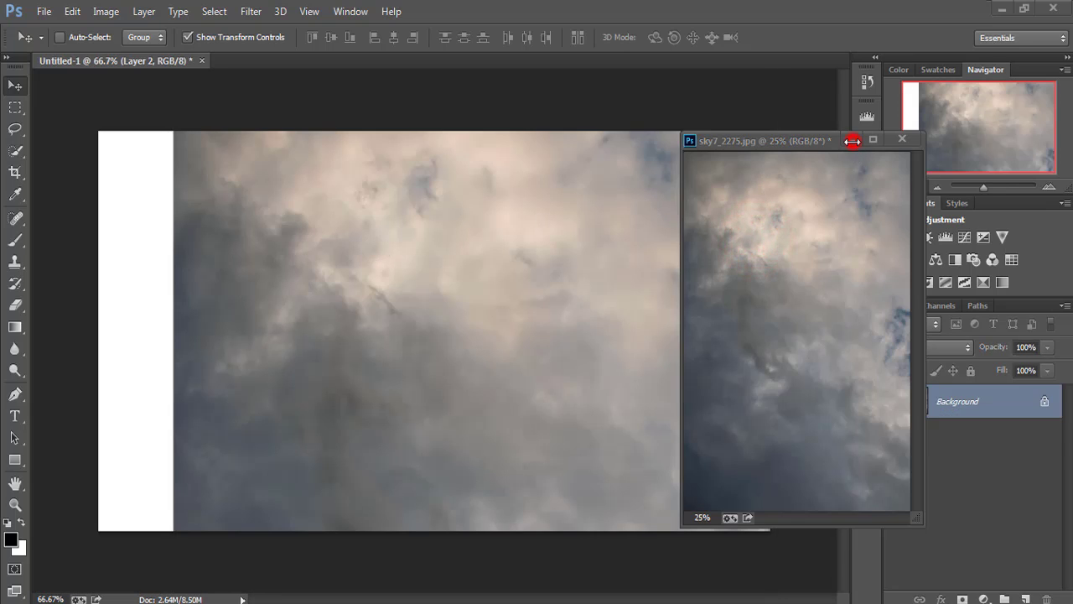
{"action": "mouse_move", "coordinate": [673, 185]}
{"action": "left_mouse_down"}
{"action": "mouse_move", "coordinate": [541, 302]}
{"action": "mouse_move", "coordinate": [546, 352]}
{"action": "left_mouse_up"}
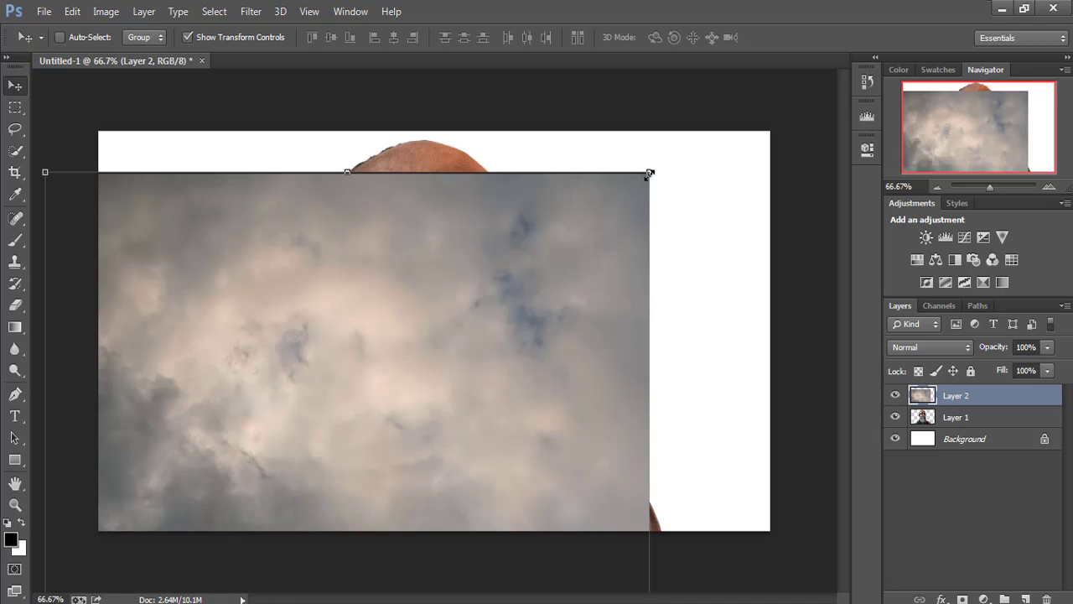
{"action": "left_click_drag", "start_coordinate": [565, 252], "coordinate": [626, 227]}
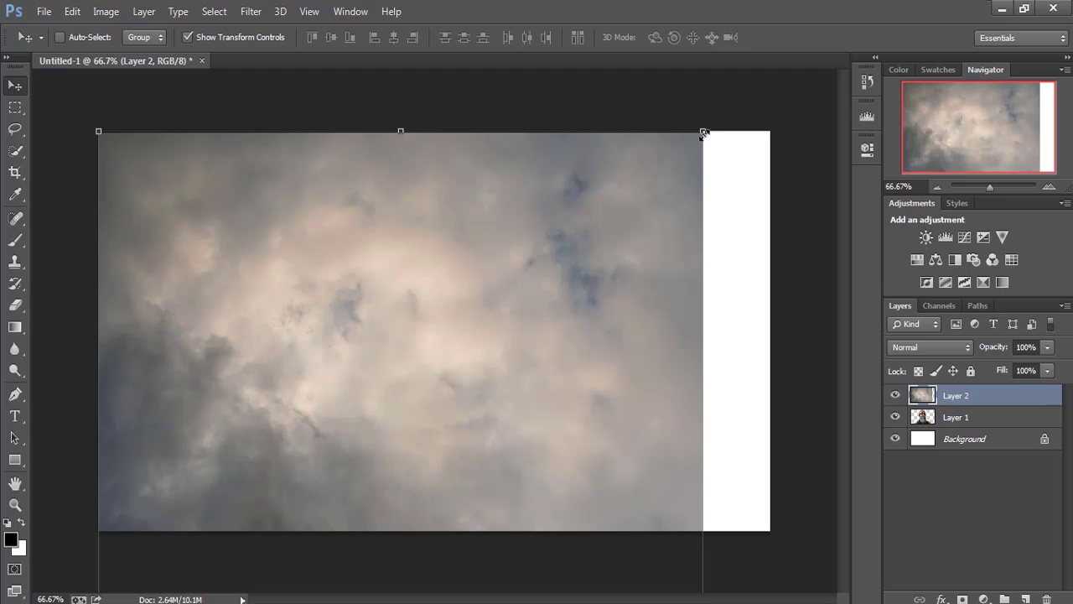
- Stretch the clouds to cover the whole canvas and move Layer 2 below Layer 1
{"action": "left_click_drag", "start_coordinate": [703, 132], "coordinate": [782, 110]}
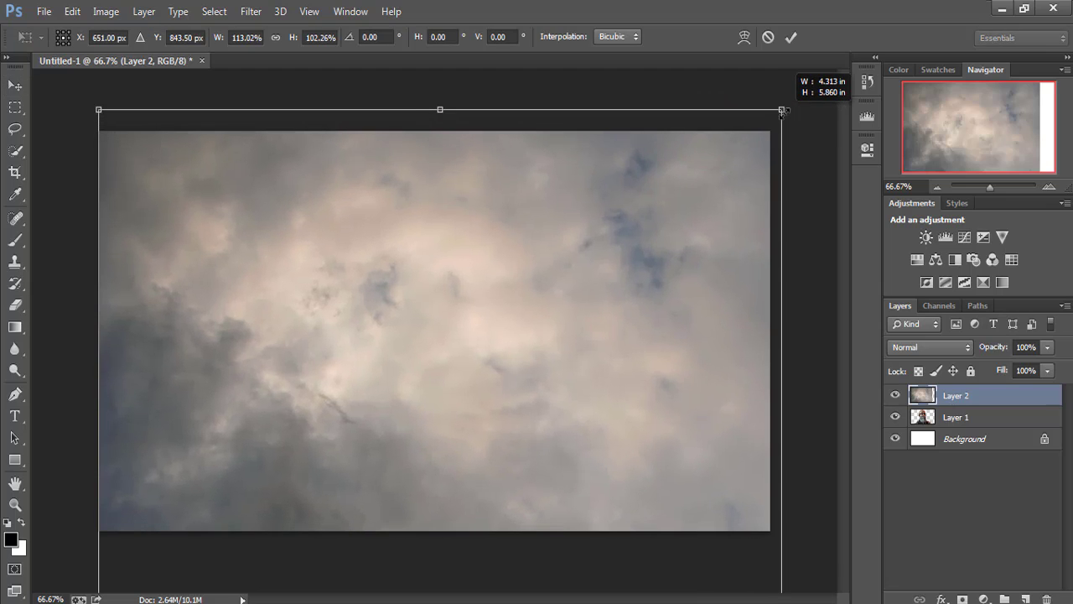
{"action": "left_click_drag", "start_coordinate": [782, 111], "coordinate": [783, 104]}
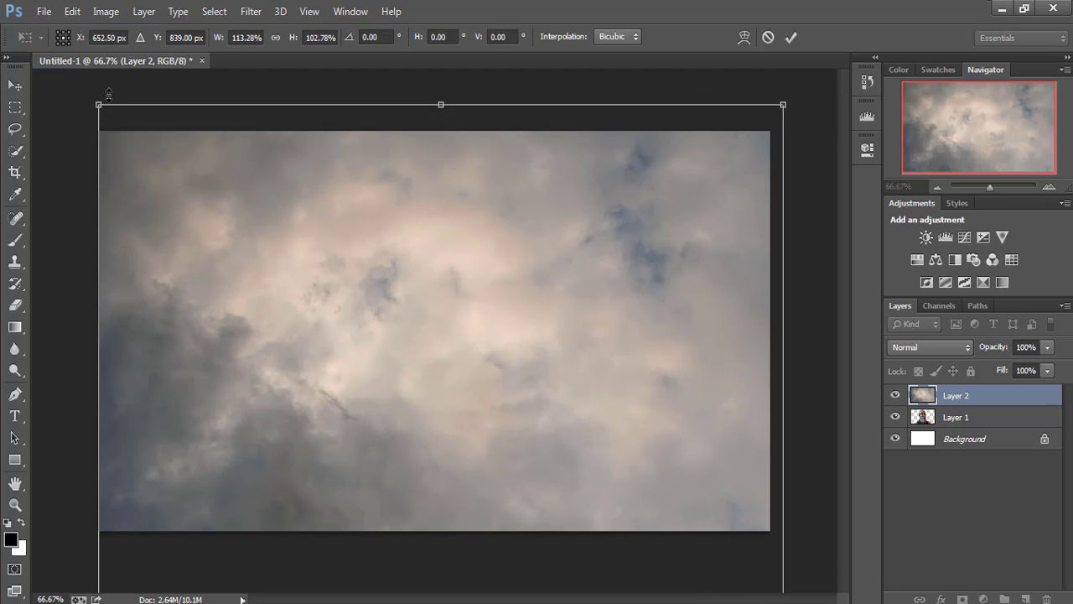
{"action": "left_click_drag", "start_coordinate": [99, 104], "coordinate": [84, 102]}
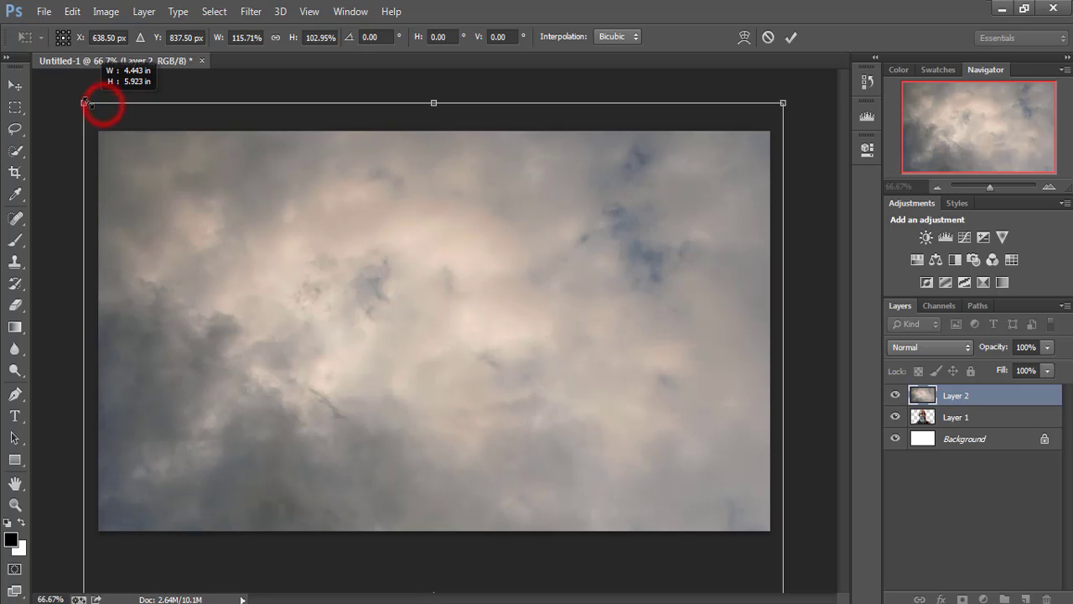
{"action": "left_click", "coordinate": [796, 37]}
{"action": "left_click_drag", "start_coordinate": [966, 399], "coordinate": [968, 424]}
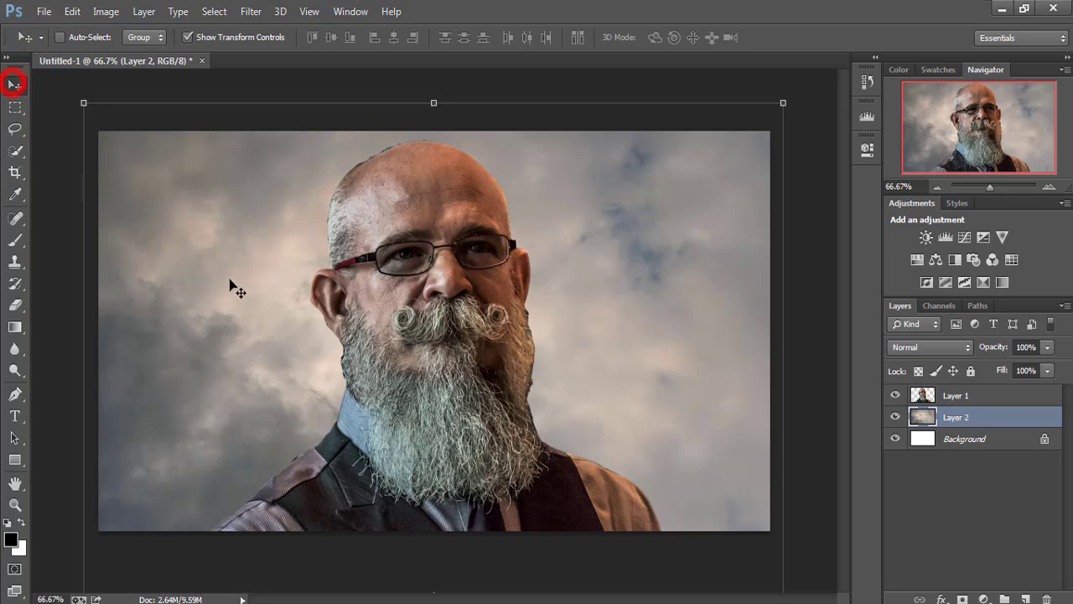
{"action": "left_click", "coordinate": [960, 397]}
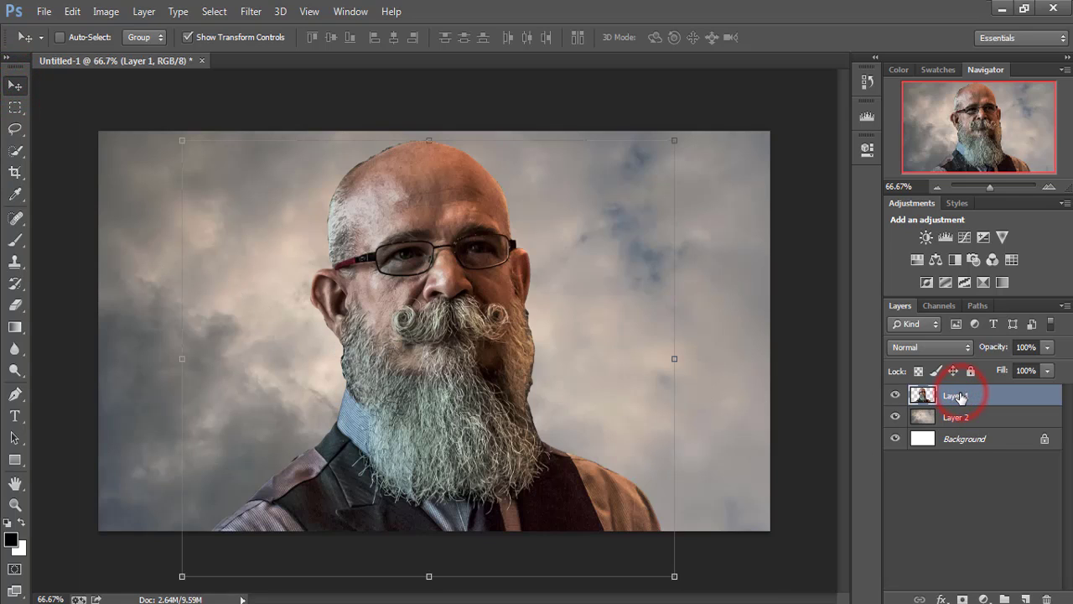
{"action": "right_click", "coordinate": [977, 399]}
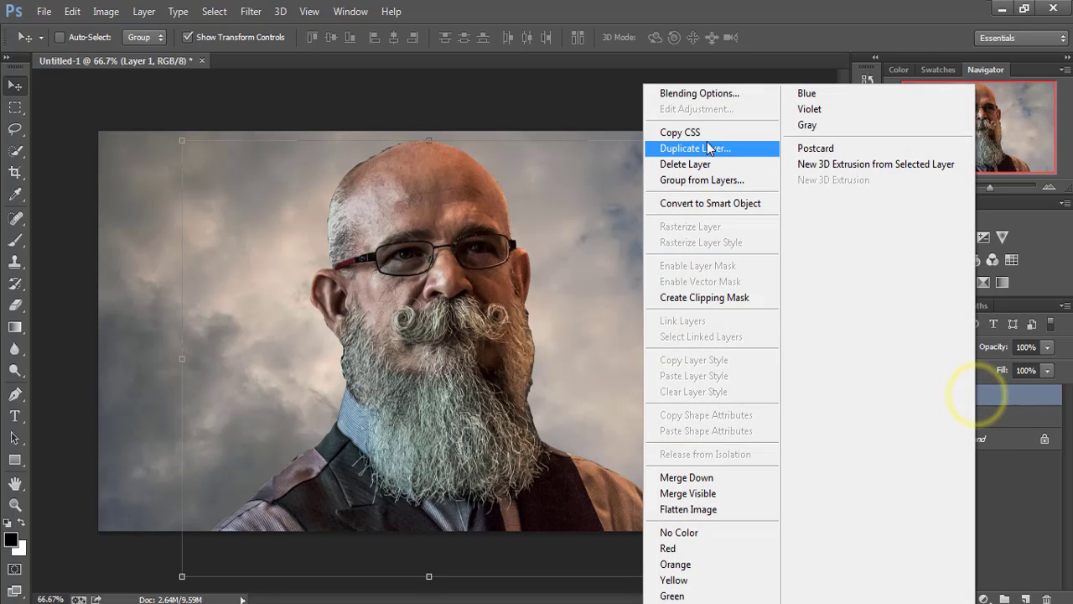
- Duplicate Layer 1 twice, creating Layer 1 copy and Layer 1 copy 2
{"action": "left_click", "coordinate": [704, 151]}
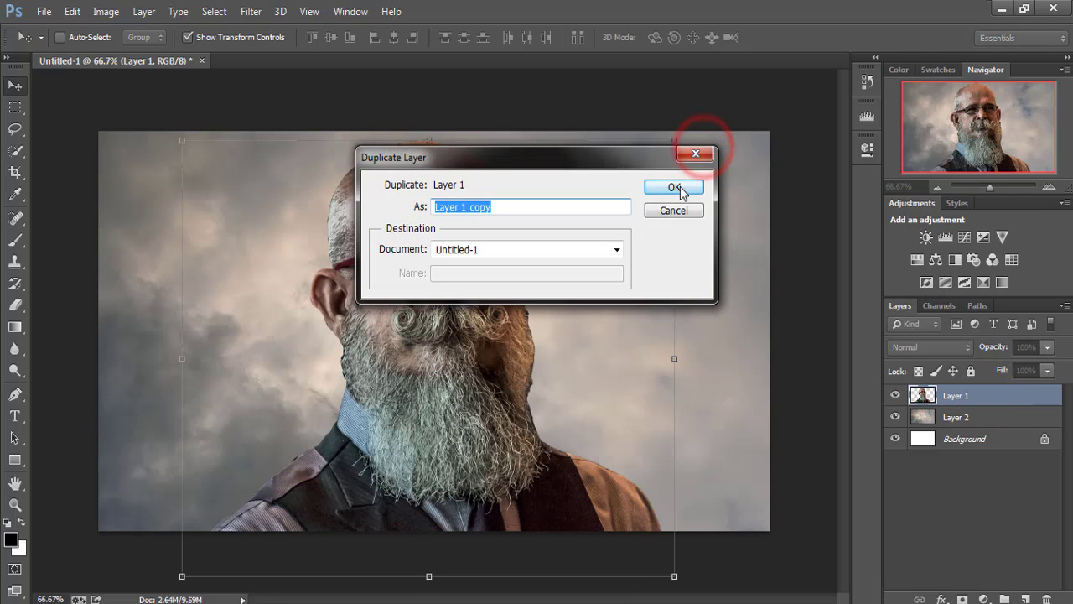
{"action": "left_click", "coordinate": [677, 182]}
{"action": "right_click", "coordinate": [979, 401]}
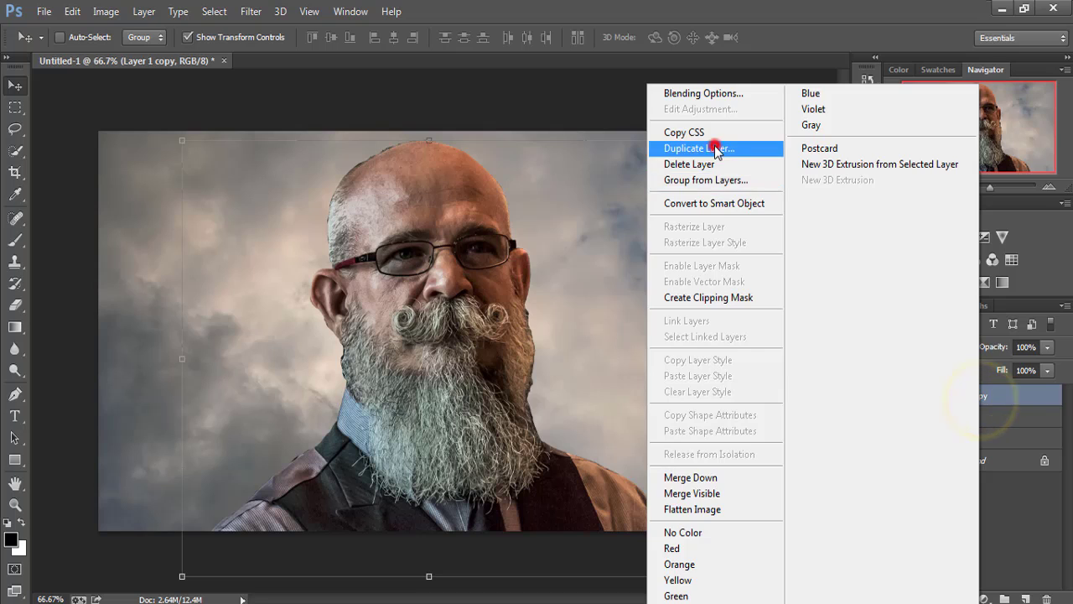
{"action": "left_click", "coordinate": [711, 149]}
{"action": "left_click", "coordinate": [675, 188]}
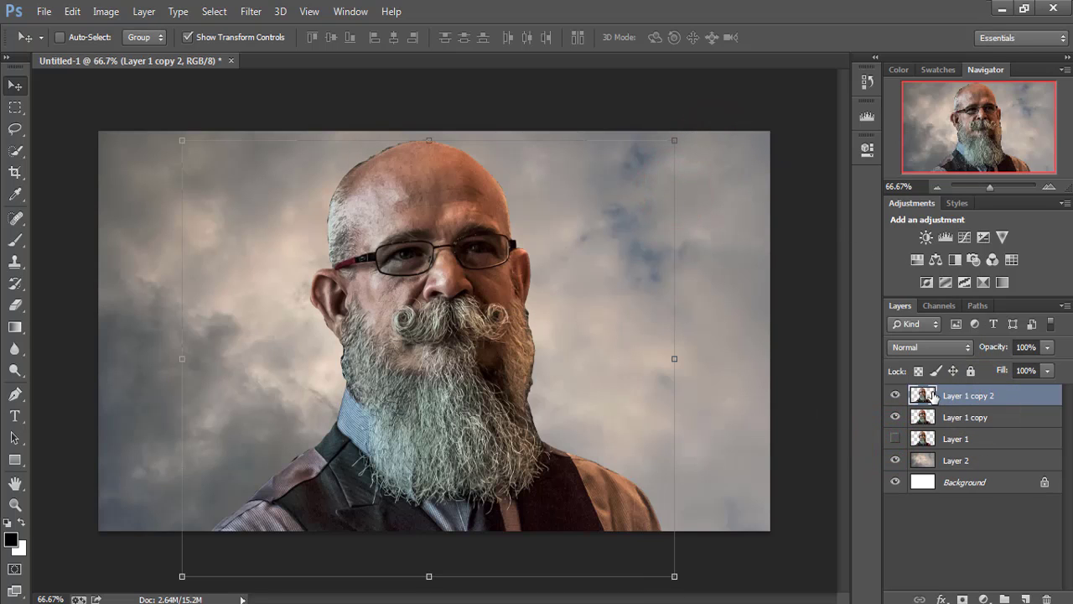
- Apply Oil Paint to Layer 1 copy 2: Stylization 6.53, Cleanliness 6.75, Scale 7.13, Shine 2.3
{"action": "left_click", "coordinate": [245, 12]}
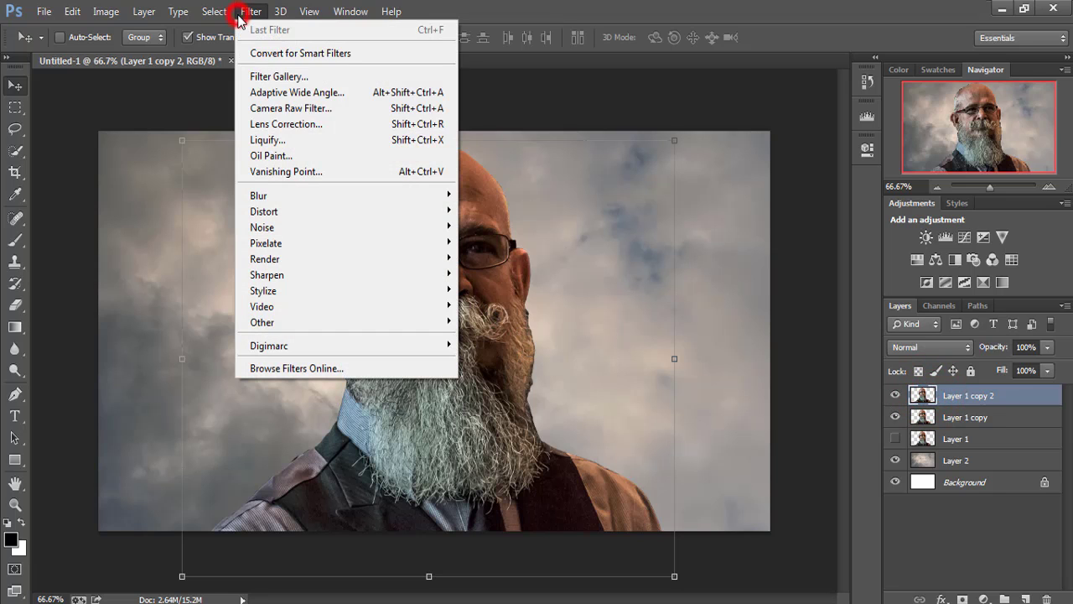
{"action": "left_click", "coordinate": [263, 156]}
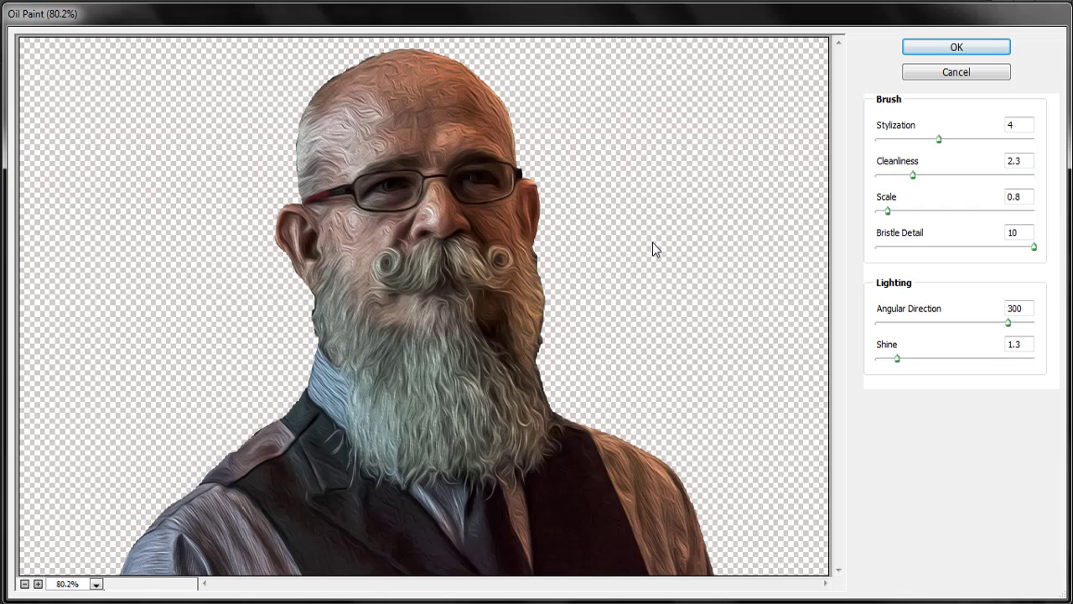
{"action": "left_click", "coordinate": [939, 141]}
{"action": "left_click_drag", "start_coordinate": [959, 146], "coordinate": [916, 144]}
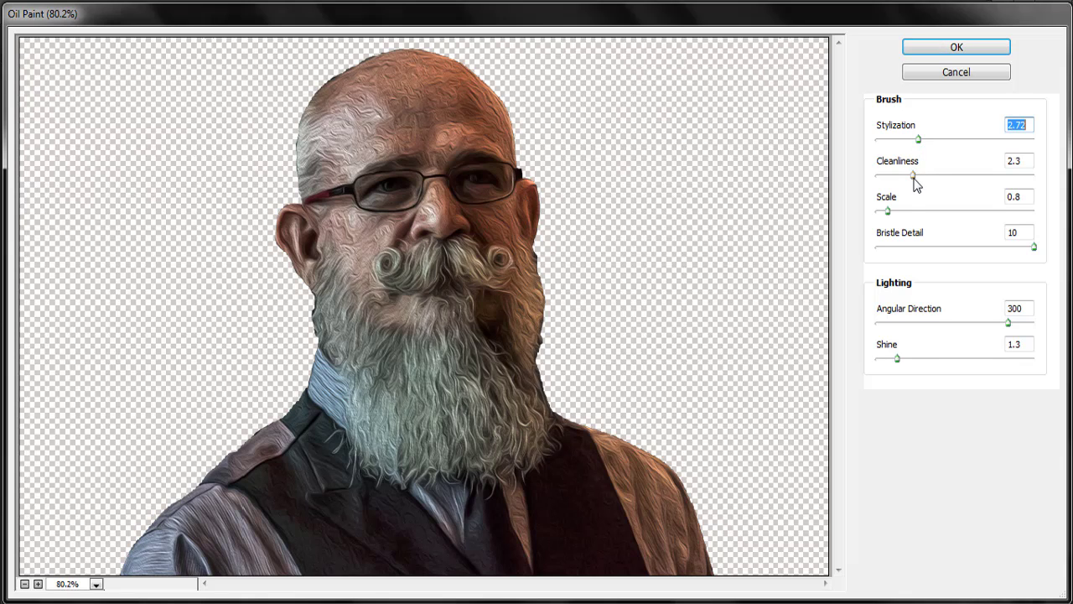
{"action": "left_click_drag", "start_coordinate": [968, 176], "coordinate": [969, 176]}
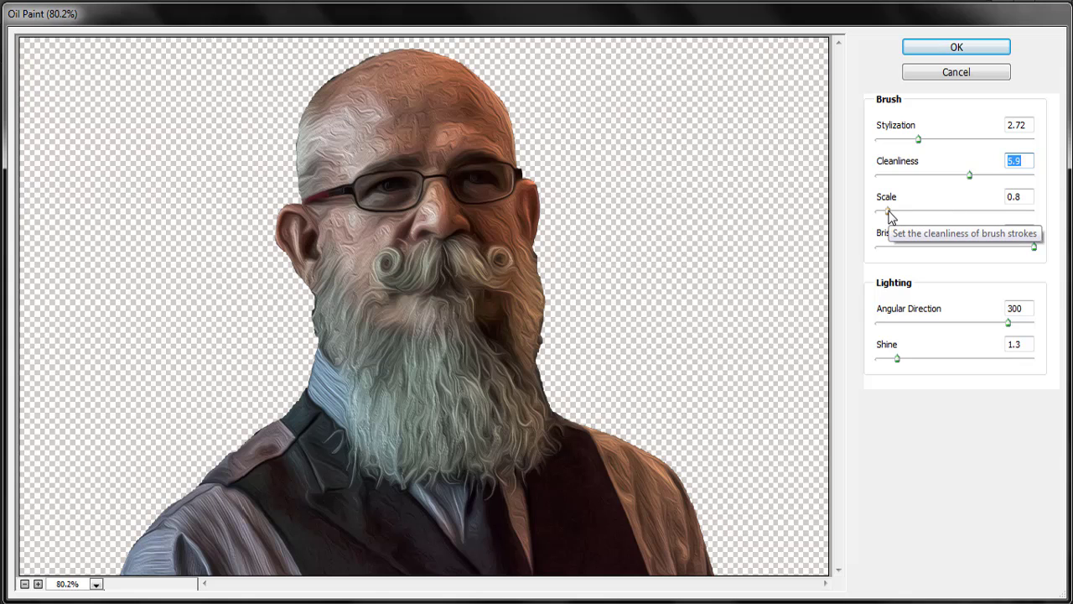
{"action": "left_click_drag", "start_coordinate": [889, 211], "coordinate": [978, 214]}
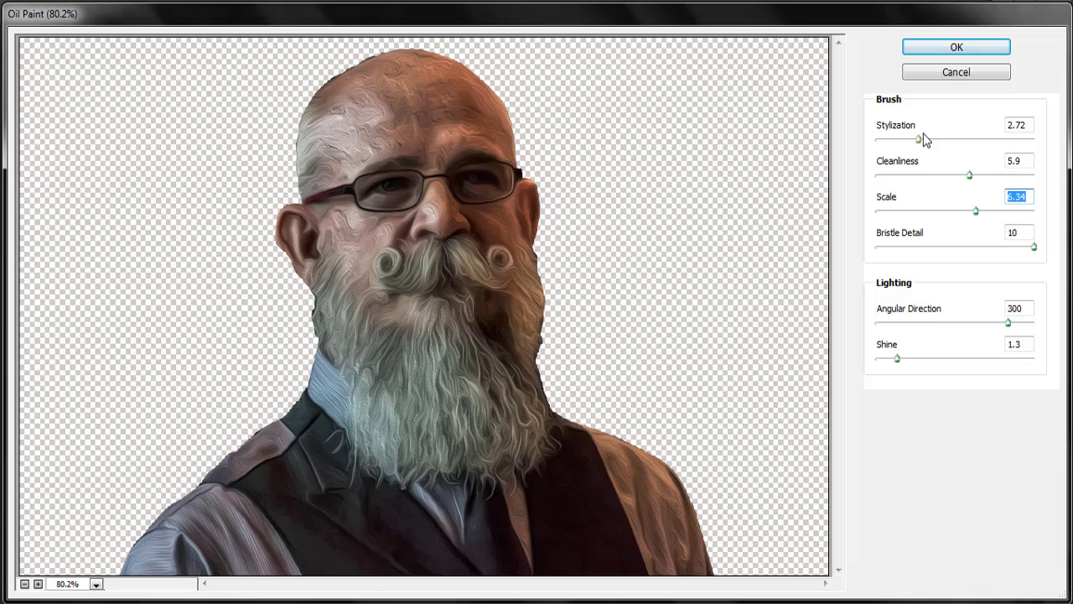
{"action": "left_click_drag", "start_coordinate": [917, 138], "coordinate": [970, 141]}
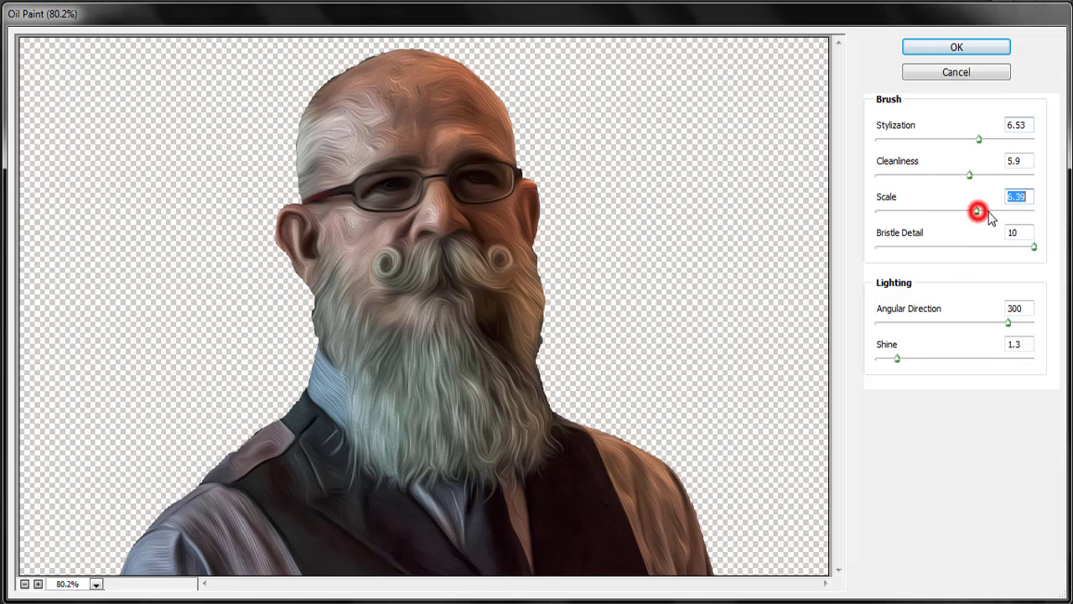
{"action": "left_click_drag", "start_coordinate": [989, 213], "coordinate": [991, 214]}
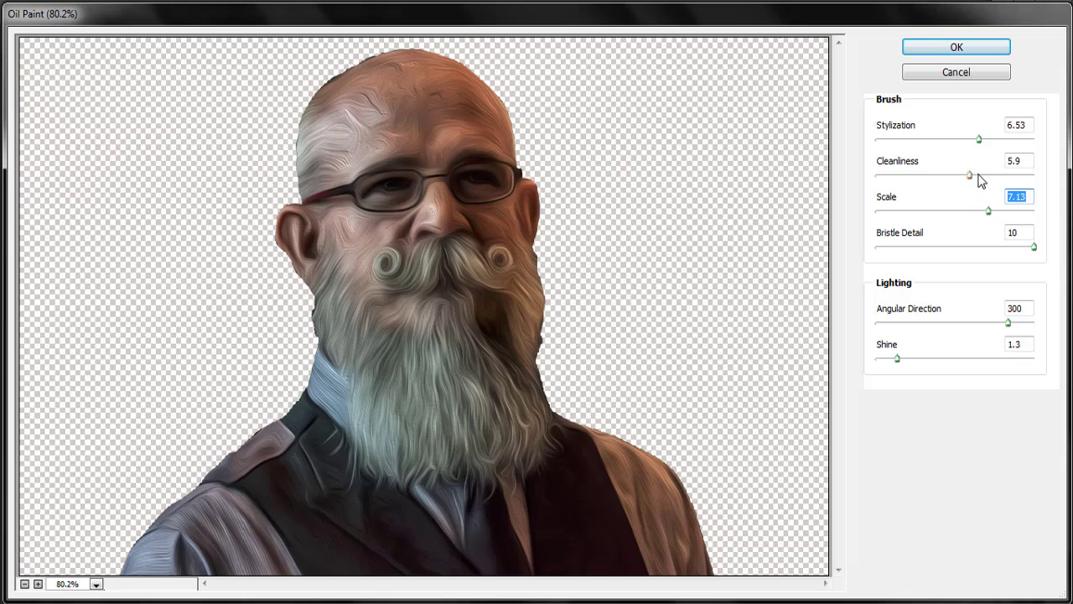
{"action": "left_click_drag", "start_coordinate": [970, 179], "coordinate": [982, 175]}
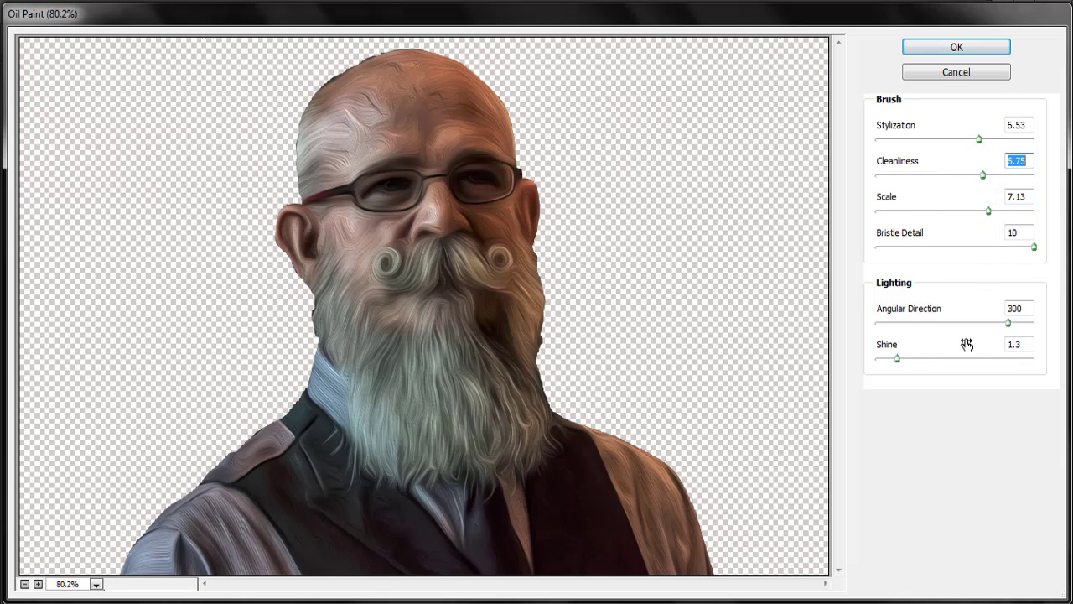
{"action": "left_click_drag", "start_coordinate": [896, 360], "coordinate": [913, 358]}
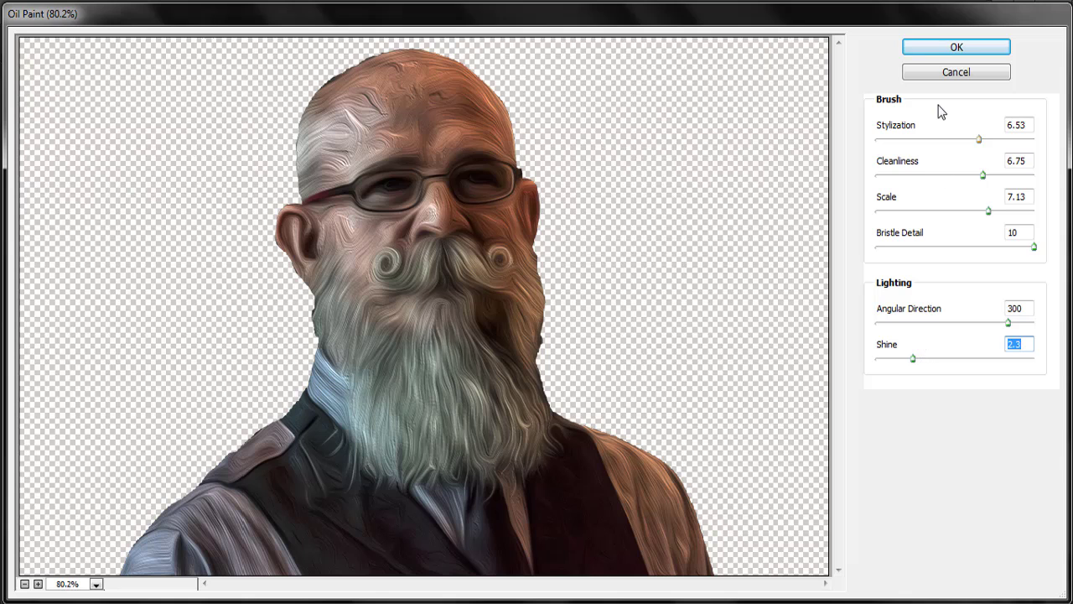
{"action": "left_click", "coordinate": [948, 52]}
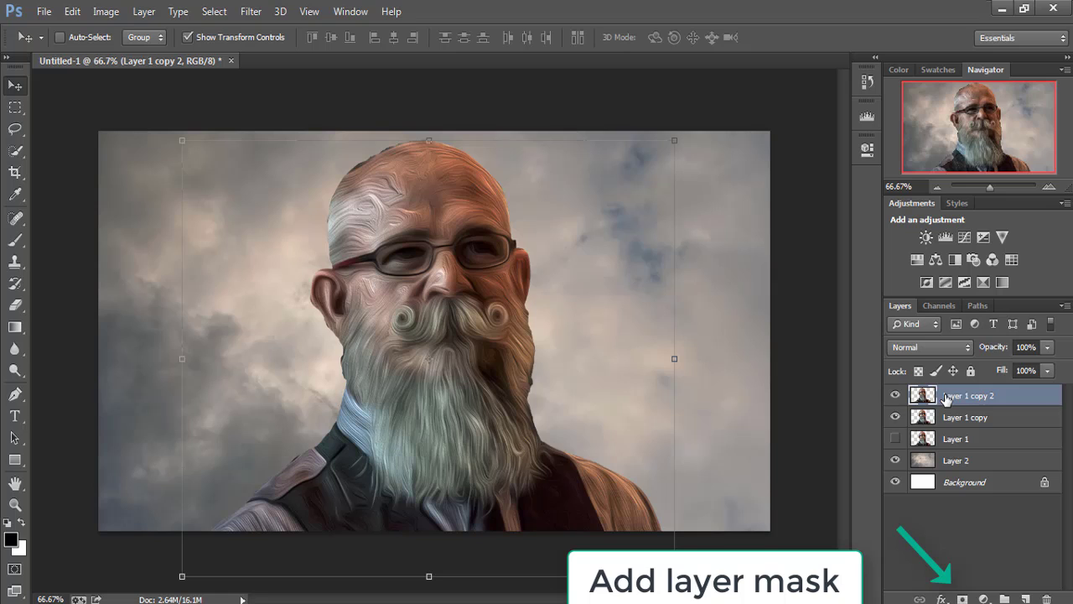
- Add a mask to Layer 1 copy 2 and brush black over the forehead and scalp
{"action": "left_click", "coordinate": [960, 596]}
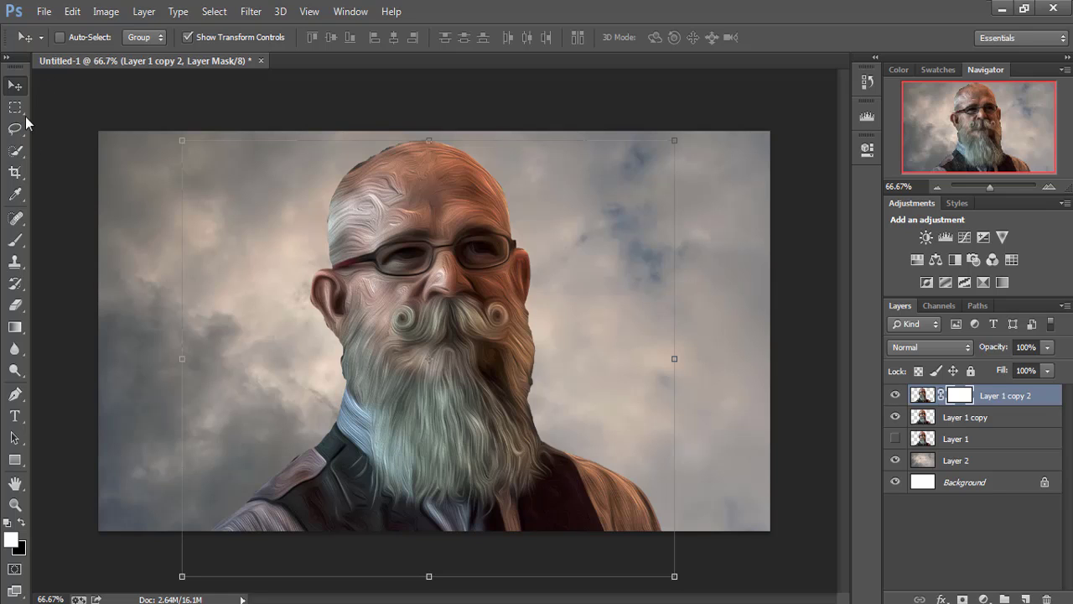
{"action": "left_click", "coordinate": [15, 240]}
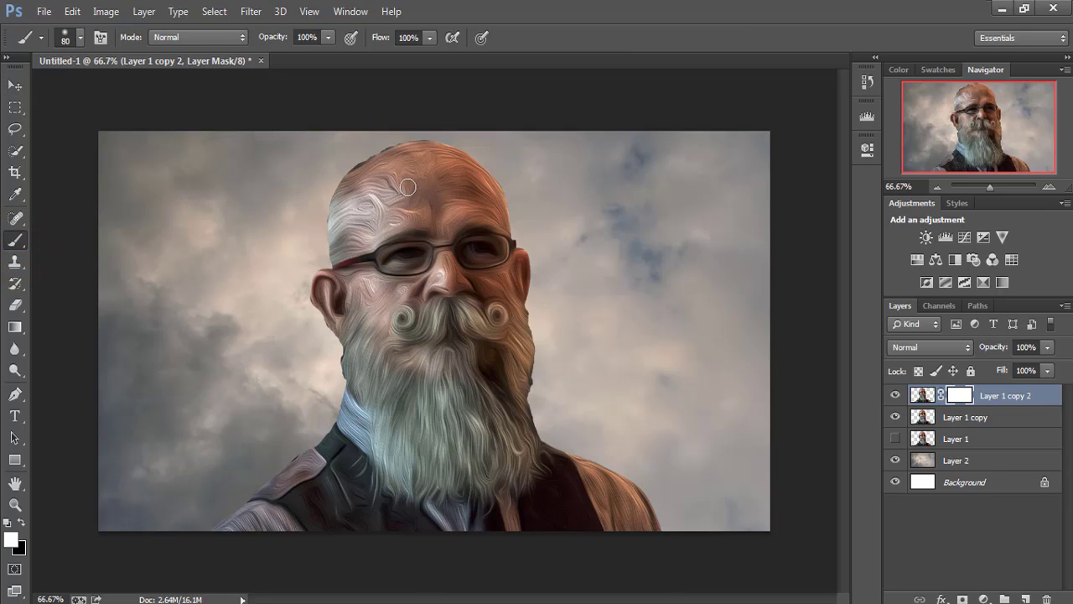
{"action": "scroll", "coordinate": [407, 186], "scroll_direction": "up", "scroll_amount": 1}
{"action": "scroll", "coordinate": [407, 186], "scroll_direction": "up", "scroll_amount": 1}
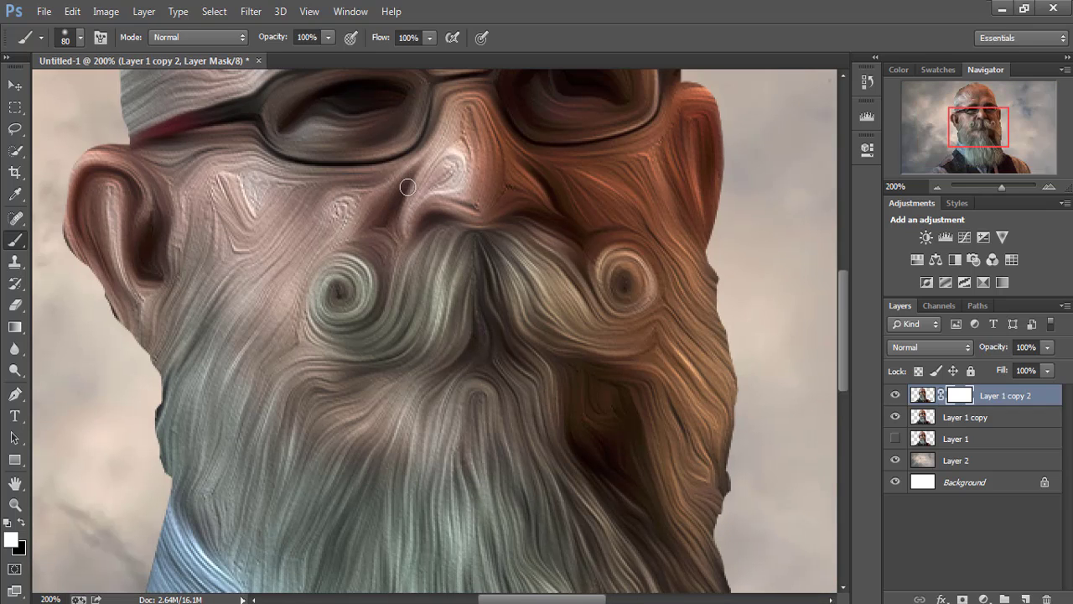
{"action": "left_click_drag", "start_coordinate": [433, 156], "coordinate": [446, 500]}
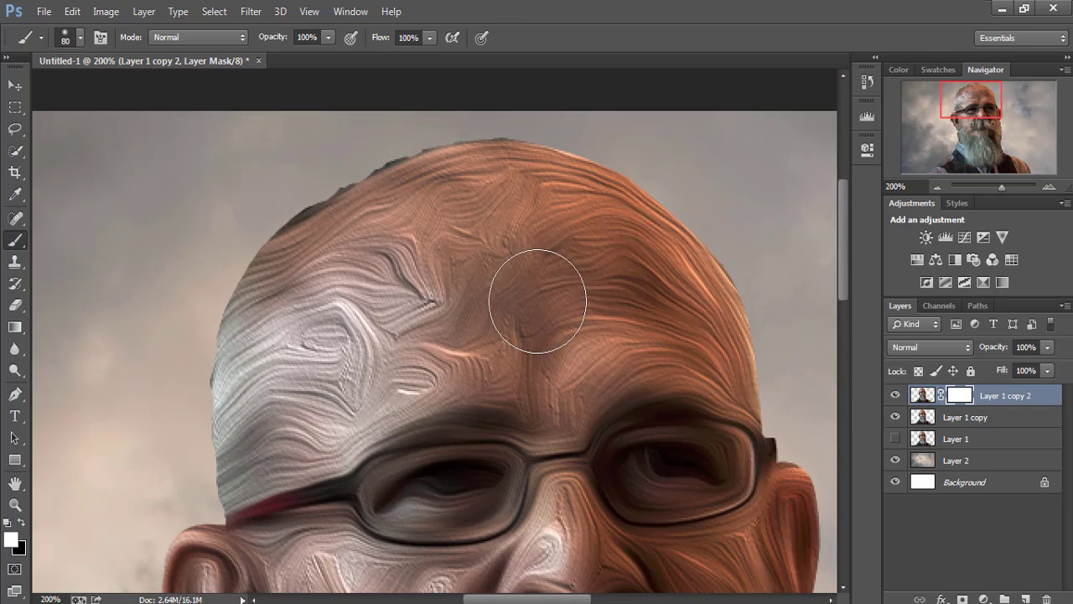
{"action": "left_click", "coordinate": [544, 218]}
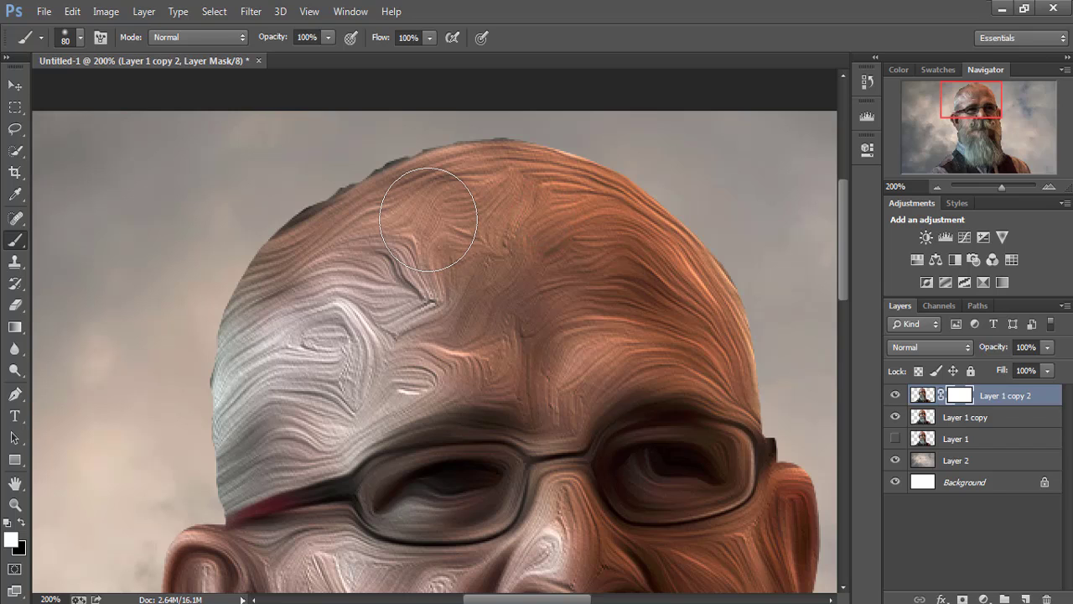
{"action": "left_click", "coordinate": [20, 523]}
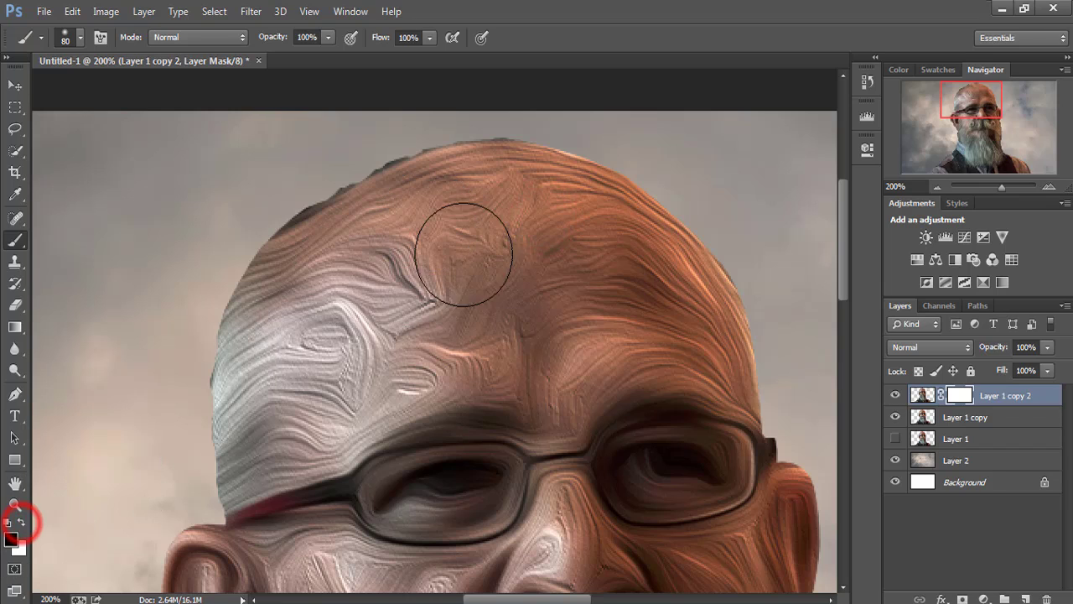
{"action": "left_click", "coordinate": [587, 232]}
{"action": "mouse_move", "coordinate": [437, 211]}
{"action": "left_mouse_down"}
{"action": "mouse_move", "coordinate": [402, 252]}
{"action": "mouse_move", "coordinate": [352, 277]}
{"action": "mouse_move", "coordinate": [419, 204]}
{"action": "mouse_move", "coordinate": [314, 298]}
{"action": "mouse_move", "coordinate": [306, 225]}
{"action": "mouse_move", "coordinate": [467, 240]}
{"action": "mouse_move", "coordinate": [400, 347]}
{"action": "mouse_move", "coordinate": [575, 311]}
{"action": "mouse_move", "coordinate": [467, 372]}
{"action": "mouse_move", "coordinate": [343, 303]}
{"action": "mouse_move", "coordinate": [402, 386]}
{"action": "mouse_move", "coordinate": [369, 402]}
{"action": "mouse_move", "coordinate": [544, 336]}
{"action": "mouse_move", "coordinate": [500, 366]}
{"action": "mouse_move", "coordinate": [671, 328]}
{"action": "mouse_move", "coordinate": [677, 282]}
{"action": "mouse_move", "coordinate": [551, 194]}
{"action": "mouse_move", "coordinate": [599, 210]}
{"action": "mouse_move", "coordinate": [719, 311]}
{"action": "mouse_move", "coordinate": [699, 311]}
{"action": "mouse_move", "coordinate": [760, 347]}
{"action": "mouse_move", "coordinate": [738, 347]}
{"action": "mouse_move", "coordinate": [702, 316]}
{"action": "mouse_move", "coordinate": [707, 335]}
{"action": "left_mouse_up"}
- With a smaller brush, mask the oil-paint texture off both brows
{"action": "left_click_drag", "start_coordinate": [558, 307], "coordinate": [567, 134]}
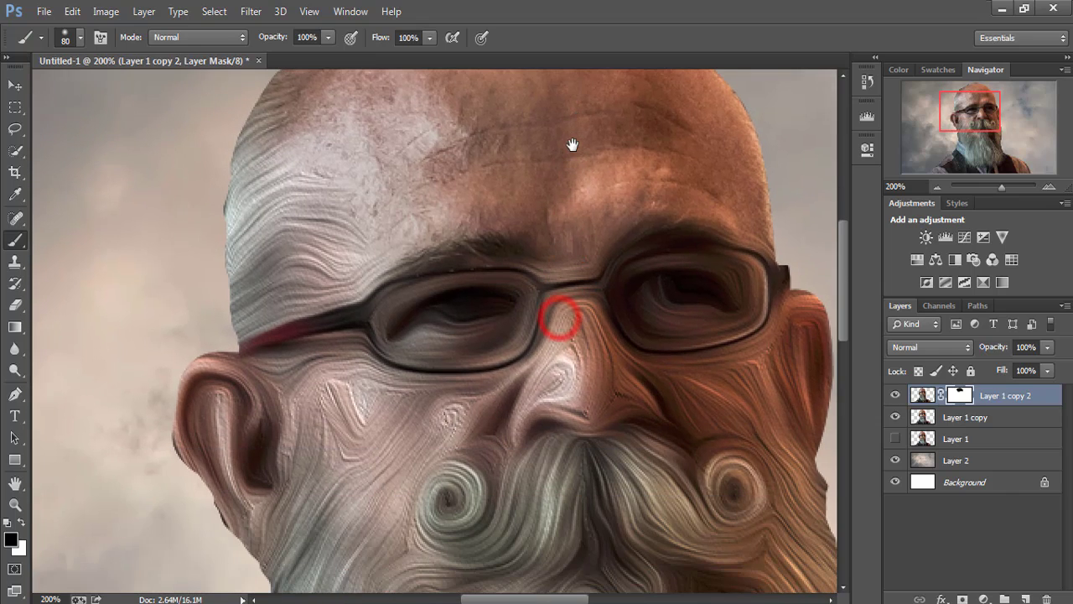
{"action": "key", "text": "bracketleft"}
{"action": "key", "text": "bracketleft"}
{"action": "key", "text": "bracketleft"}
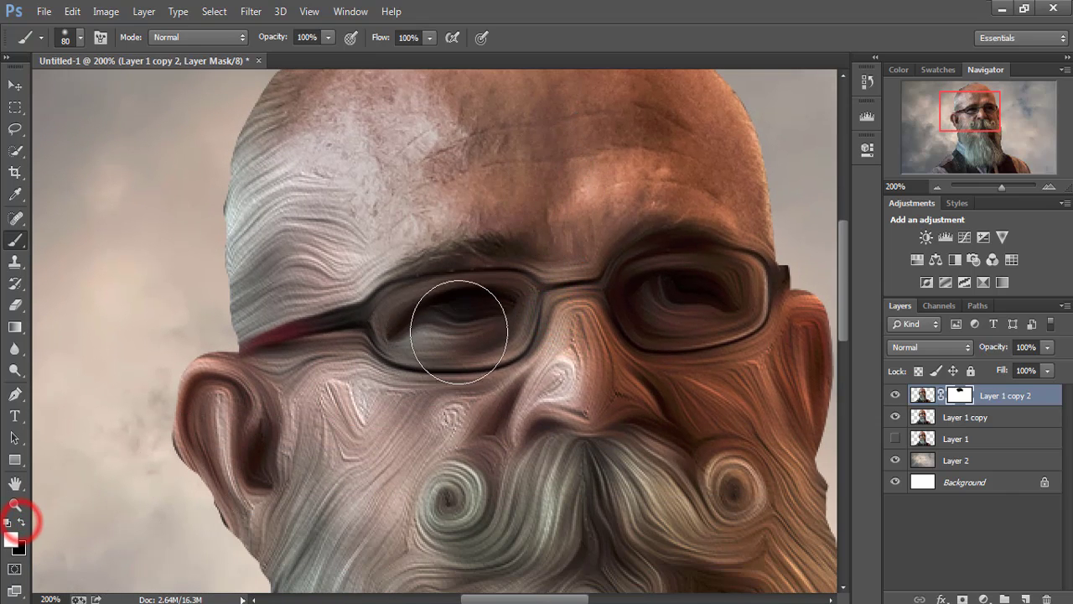
{"action": "key", "text": "bracketleft"}
{"action": "key", "text": "bracketleft"}
{"action": "key", "text": "bracketleft"}
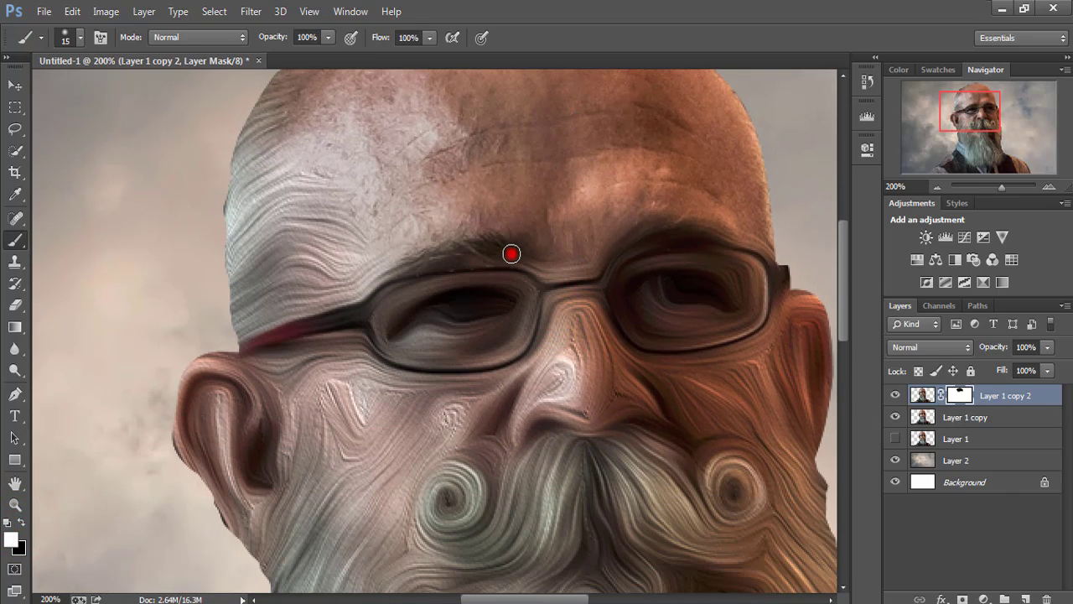
{"action": "mouse_move", "coordinate": [511, 254]}
{"action": "left_mouse_down"}
{"action": "mouse_move", "coordinate": [443, 249]}
{"action": "mouse_move", "coordinate": [500, 244]}
{"action": "left_mouse_up"}
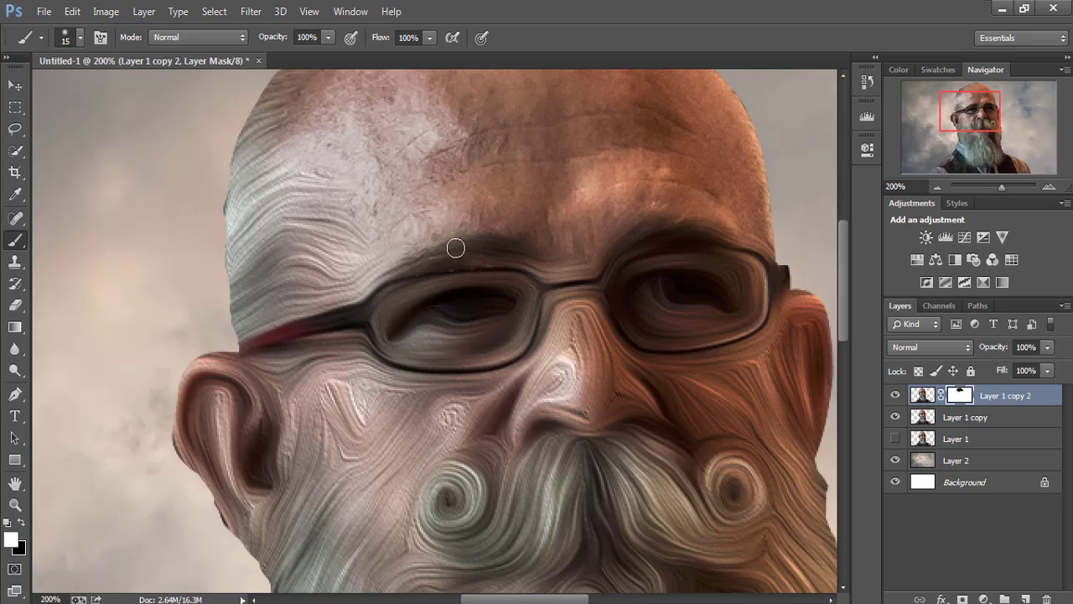
{"action": "mouse_move", "coordinate": [629, 245]}
{"action": "left_mouse_down"}
{"action": "mouse_move", "coordinate": [671, 221]}
{"action": "mouse_move", "coordinate": [737, 227]}
{"action": "mouse_move", "coordinate": [743, 255]}
{"action": "left_mouse_up"}
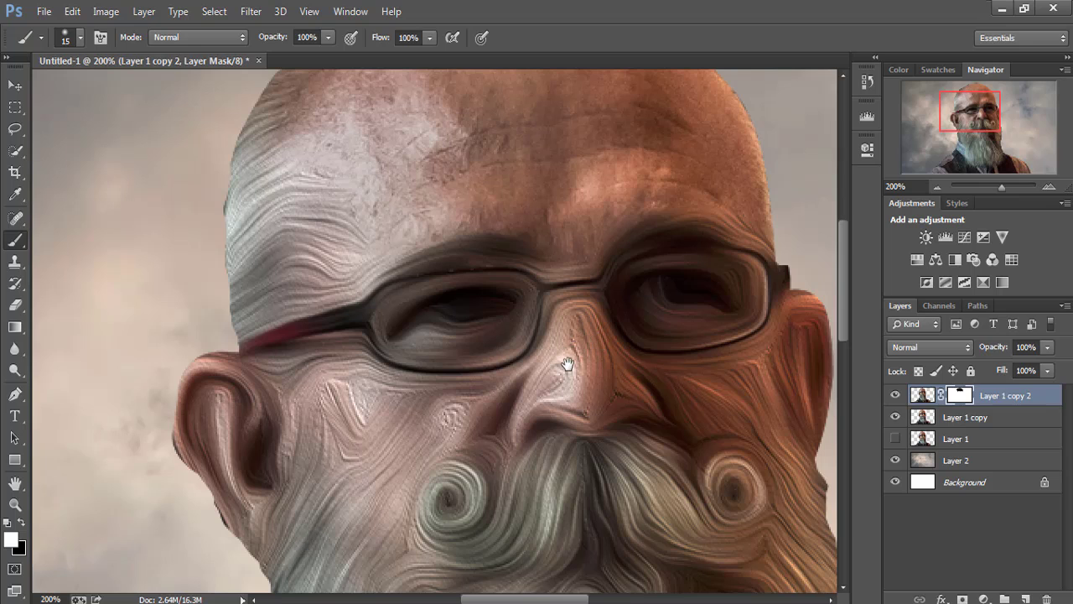
- Paint black over the nose, both cheeks and under the left eye to reveal smoother skin
{"action": "left_click_drag", "start_coordinate": [567, 364], "coordinate": [563, 283]}
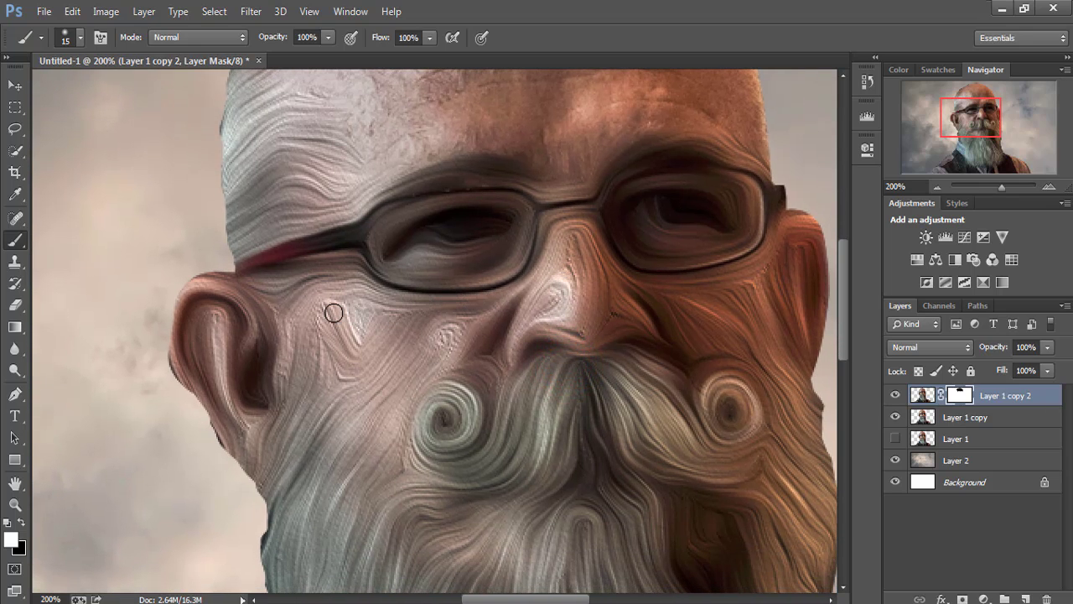
{"action": "left_click", "coordinate": [21, 520]}
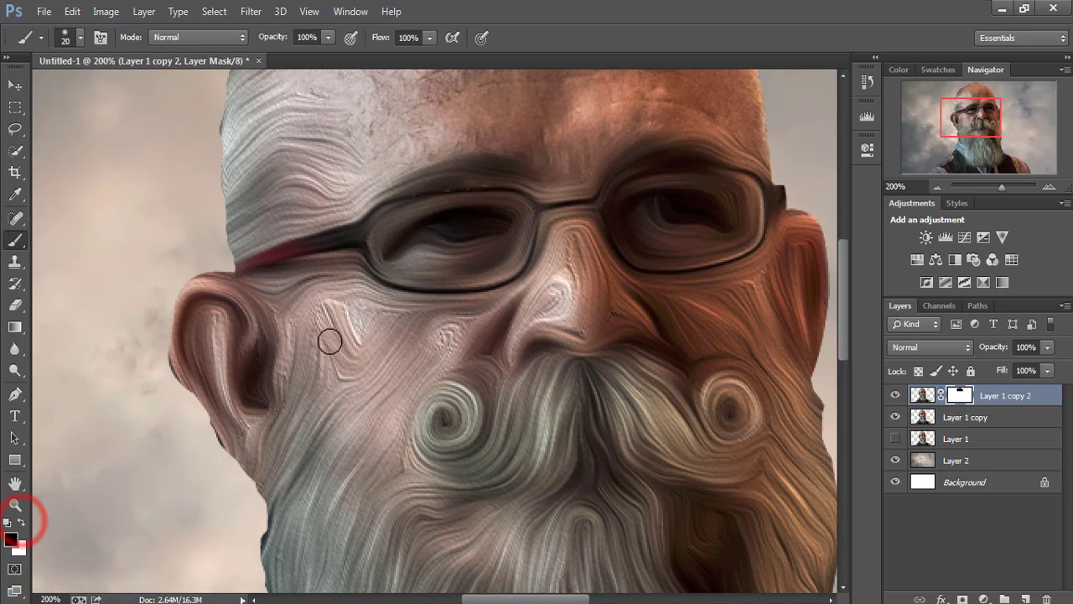
{"action": "key", "text": "bracketright"}
{"action": "key", "text": "bracketright"}
{"action": "key", "text": "bracketright"}
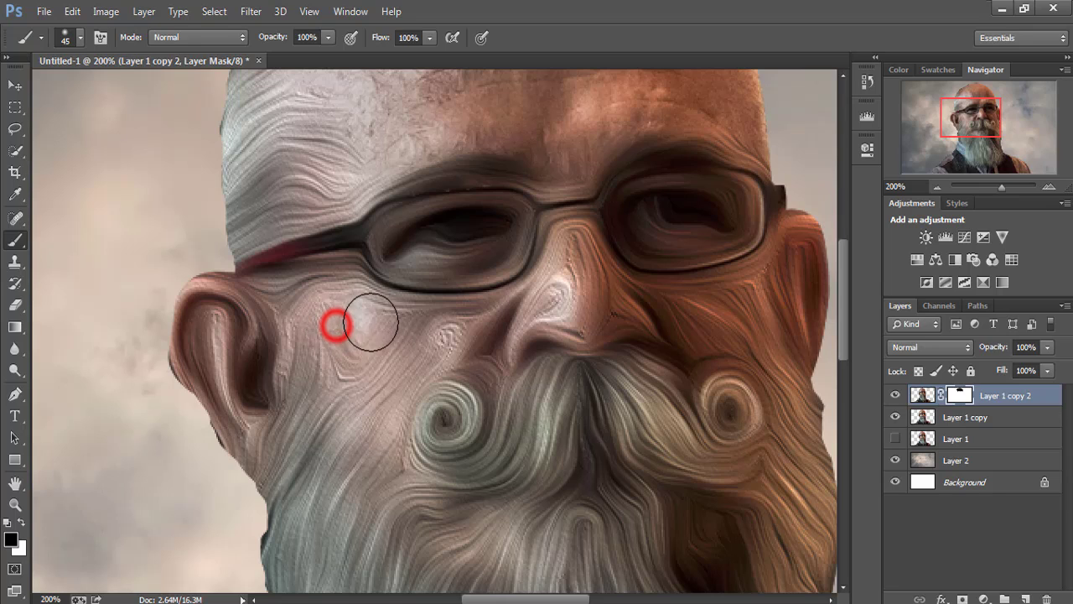
{"action": "left_click", "coordinate": [360, 318]}
{"action": "mouse_move", "coordinate": [360, 319]}
{"action": "left_mouse_down"}
{"action": "mouse_move", "coordinate": [372, 307]}
{"action": "mouse_move", "coordinate": [459, 323]}
{"action": "left_mouse_up"}
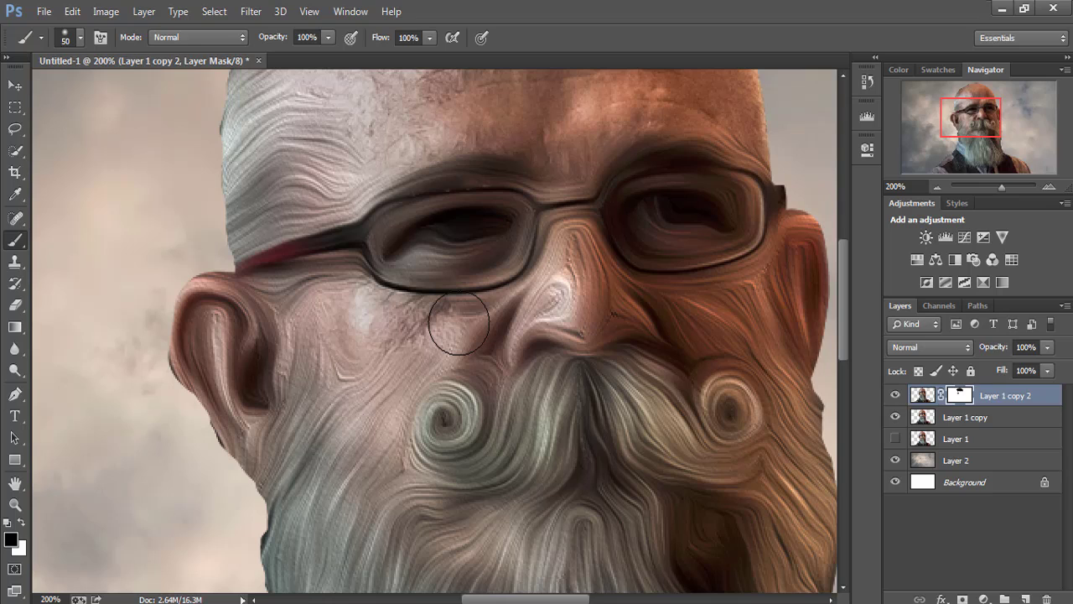
{"action": "key", "text": "bracketleft"}
{"action": "key", "text": "bracketleft"}
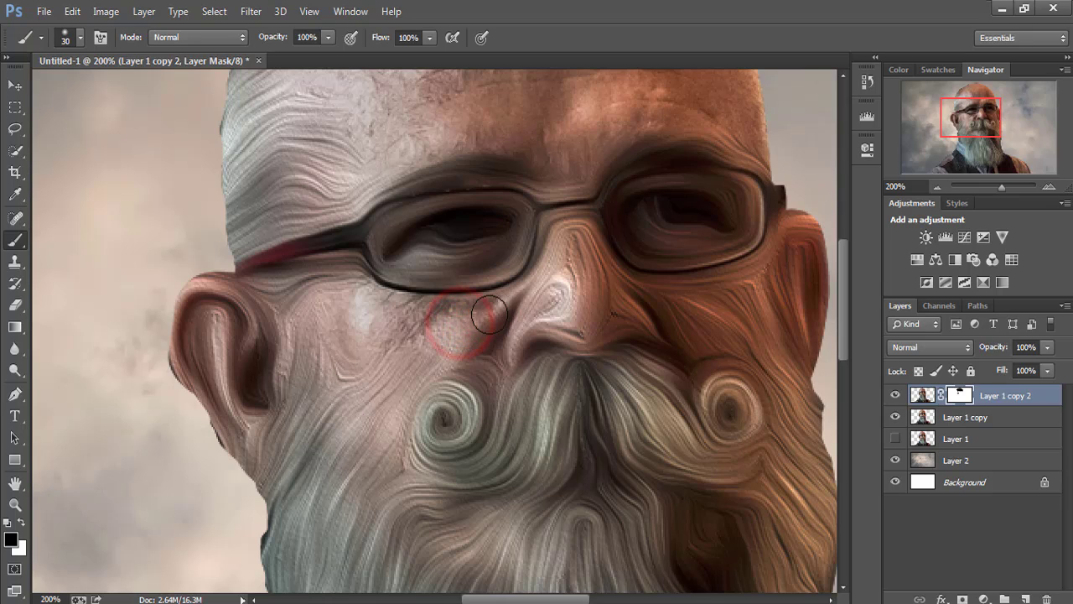
{"action": "mouse_move", "coordinate": [488, 313]}
{"action": "left_mouse_down"}
{"action": "mouse_move", "coordinate": [545, 299]}
{"action": "mouse_move", "coordinate": [577, 242]}
{"action": "mouse_move", "coordinate": [631, 314]}
{"action": "mouse_move", "coordinate": [522, 322]}
{"action": "mouse_move", "coordinate": [613, 309]}
{"action": "left_mouse_up"}
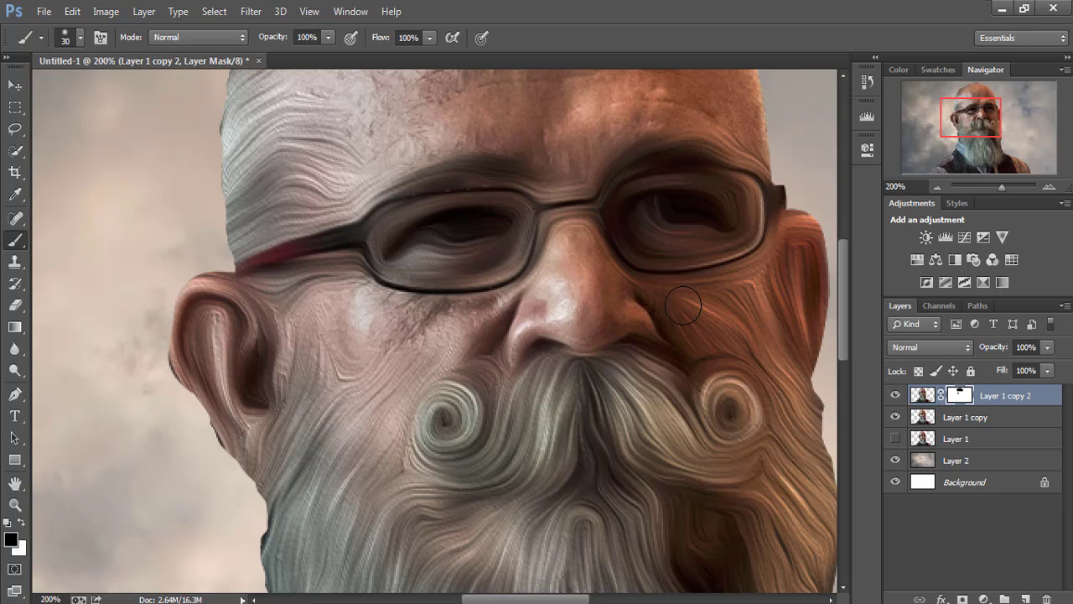
{"action": "mouse_move", "coordinate": [722, 294]}
{"action": "left_mouse_down"}
{"action": "mouse_move", "coordinate": [766, 276]}
{"action": "mouse_move", "coordinate": [707, 300]}
{"action": "mouse_move", "coordinate": [780, 251]}
{"action": "mouse_move", "coordinate": [792, 228]}
{"action": "mouse_move", "coordinate": [812, 259]}
{"action": "mouse_move", "coordinate": [796, 298]}
{"action": "mouse_move", "coordinate": [695, 311]}
{"action": "left_mouse_up"}
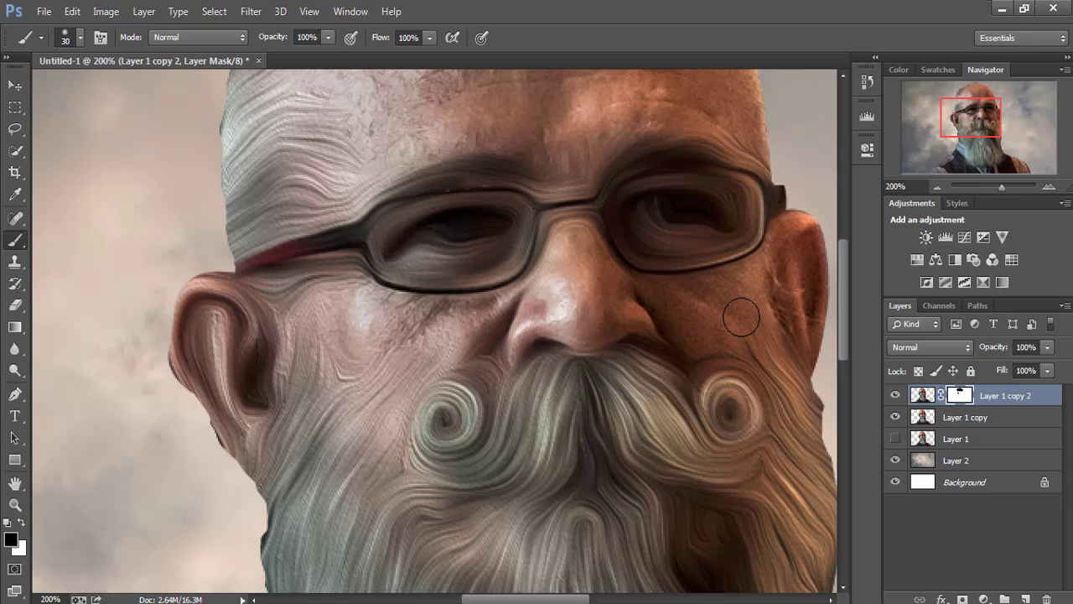
{"action": "mouse_move", "coordinate": [447, 338]}
{"action": "left_mouse_down"}
{"action": "mouse_move", "coordinate": [395, 330]}
{"action": "mouse_move", "coordinate": [354, 358]}
{"action": "mouse_move", "coordinate": [401, 356]}
{"action": "left_mouse_up"}
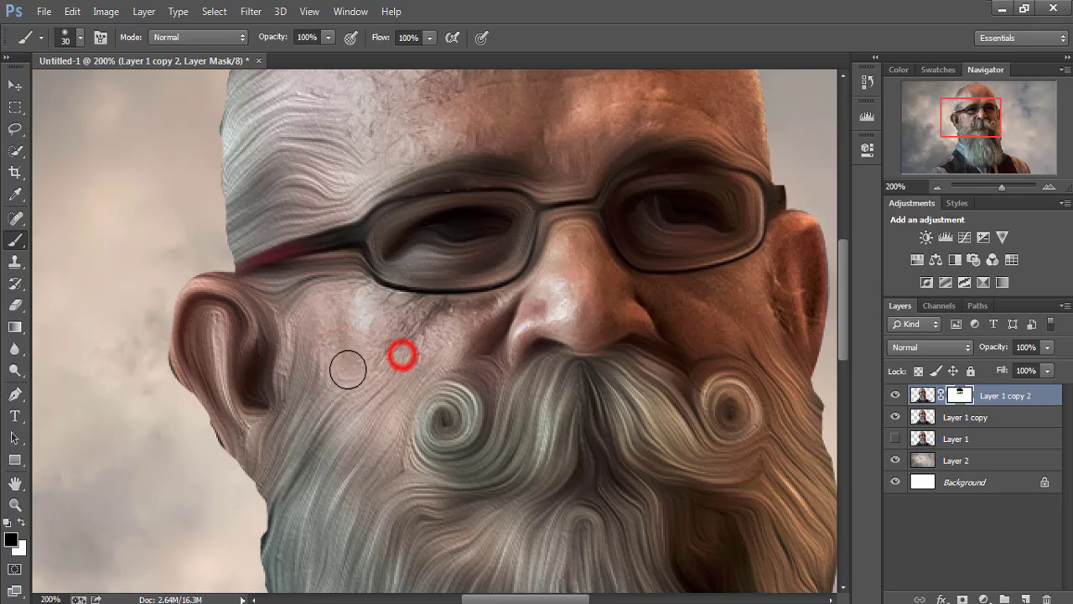
{"action": "left_click_drag", "start_coordinate": [444, 335], "coordinate": [419, 350]}
{"action": "left_click", "coordinate": [435, 341]}
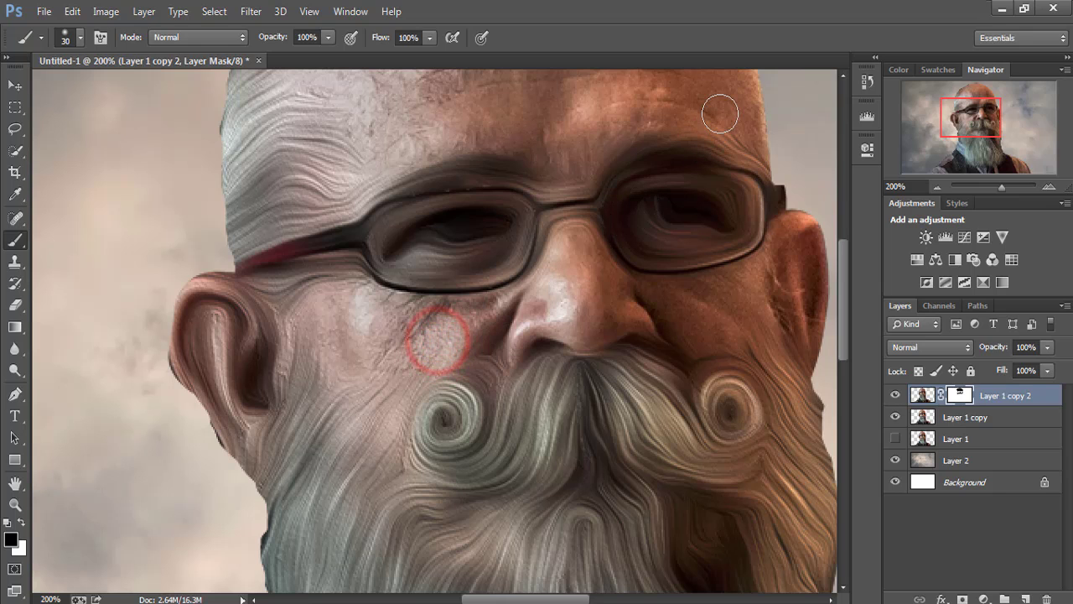
{"action": "left_click_drag", "start_coordinate": [483, 171], "coordinate": [491, 335]}
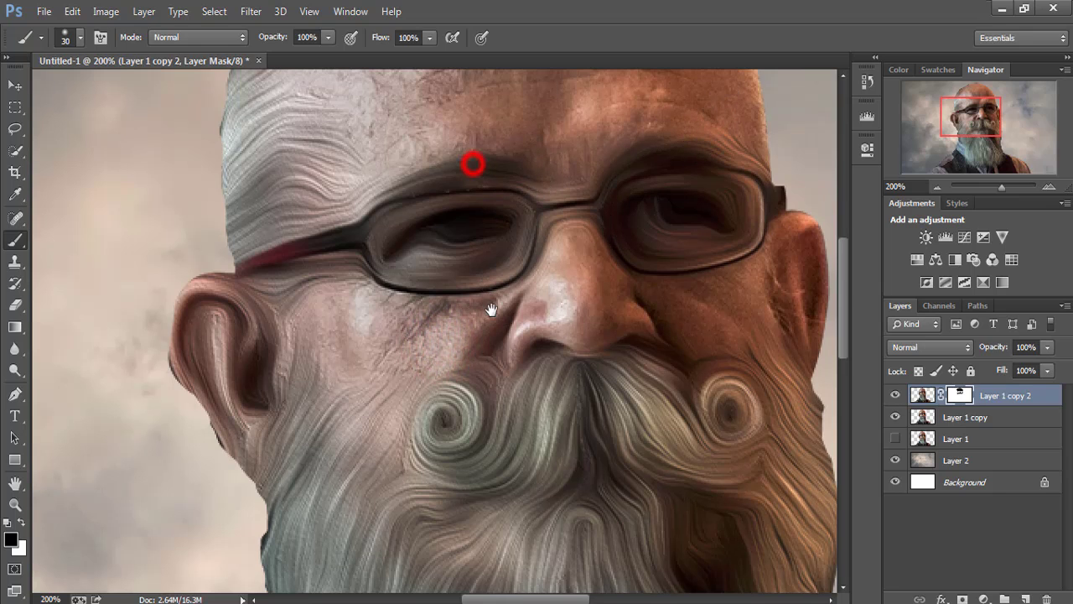
{"action": "left_click", "coordinate": [932, 422]}
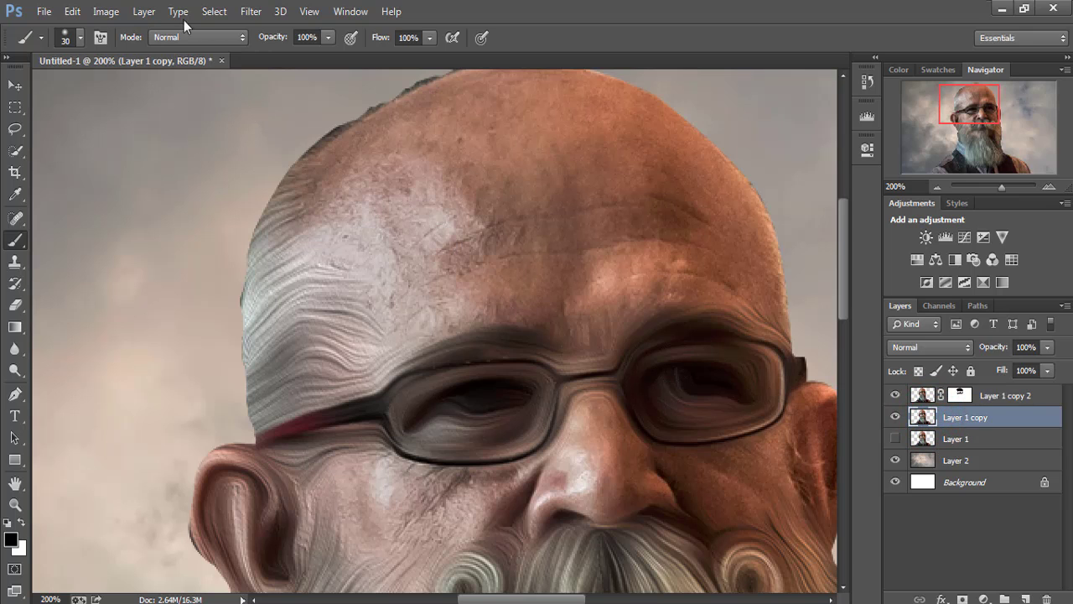
{"action": "left_click", "coordinate": [251, 11]}
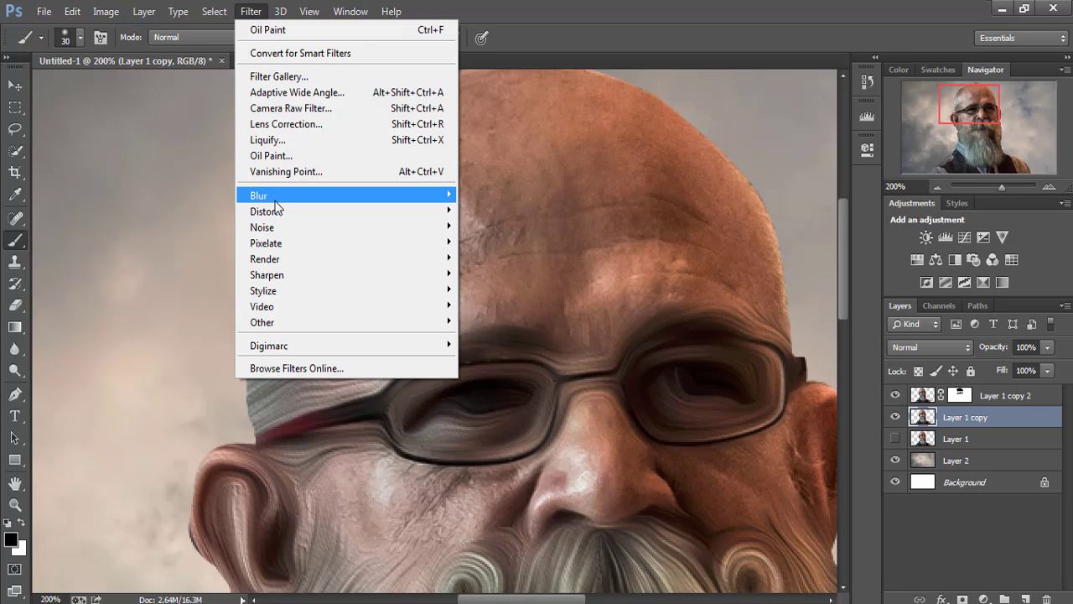
{"action": "mouse_move", "coordinate": [258, 196]}
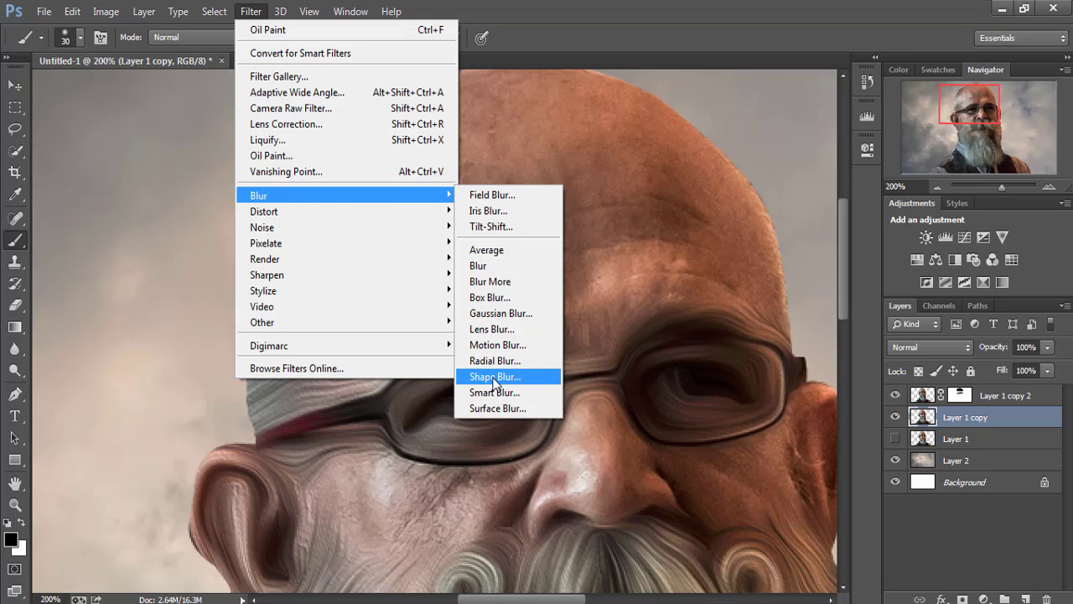
{"action": "left_click", "coordinate": [494, 392]}
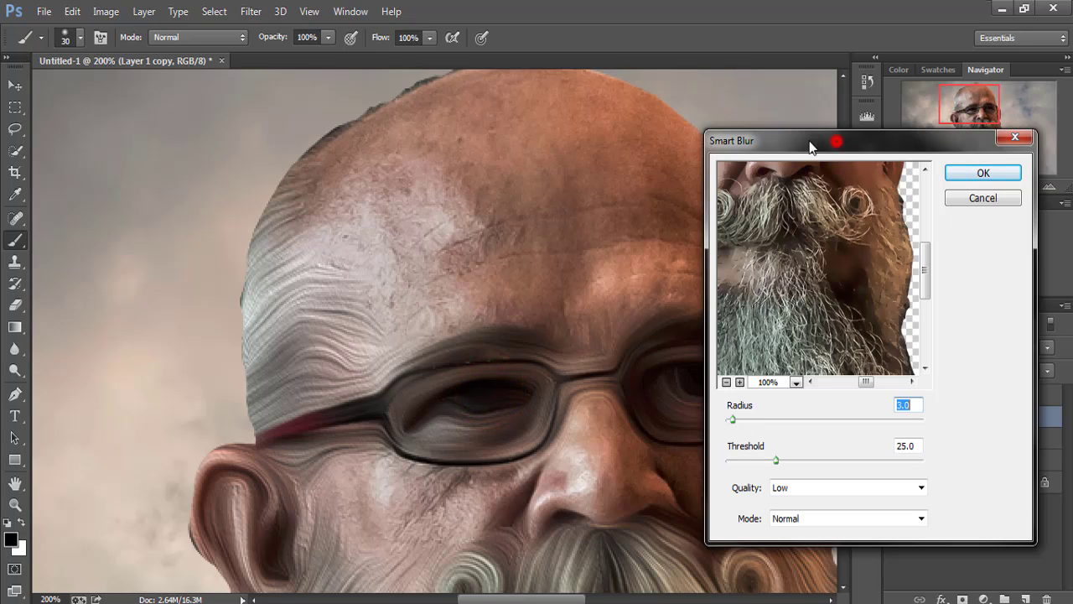
{"action": "mouse_move", "coordinate": [809, 147]}
{"action": "left_mouse_down"}
{"action": "mouse_move", "coordinate": [856, 192]}
{"action": "mouse_move", "coordinate": [883, 178]}
{"action": "left_mouse_up"}
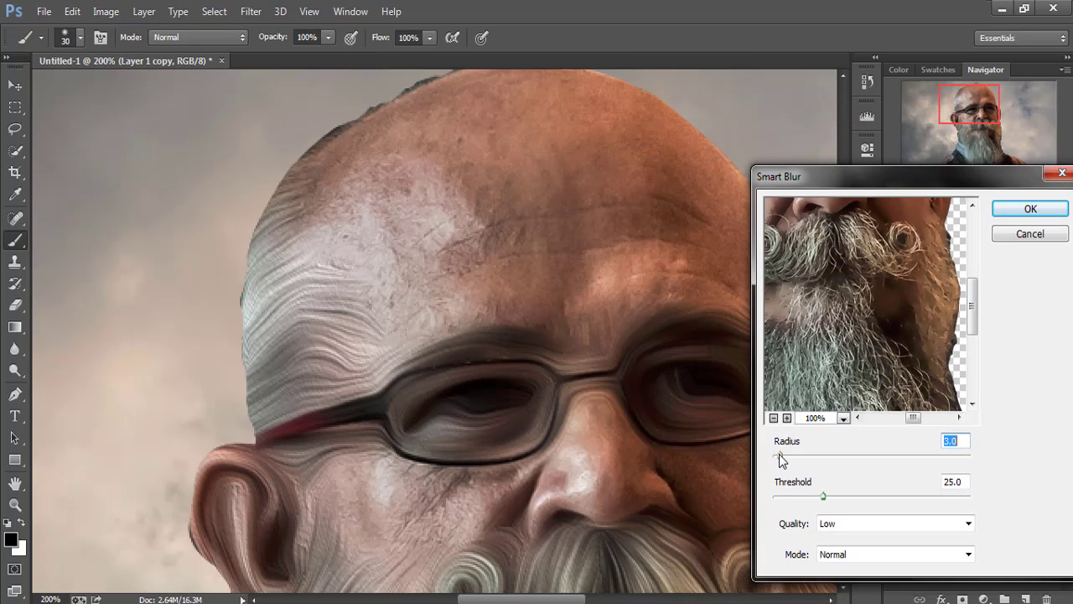
{"action": "left_click_drag", "start_coordinate": [779, 454], "coordinate": [818, 457]}
{"action": "left_click_drag", "start_coordinate": [824, 500], "coordinate": [904, 500]}
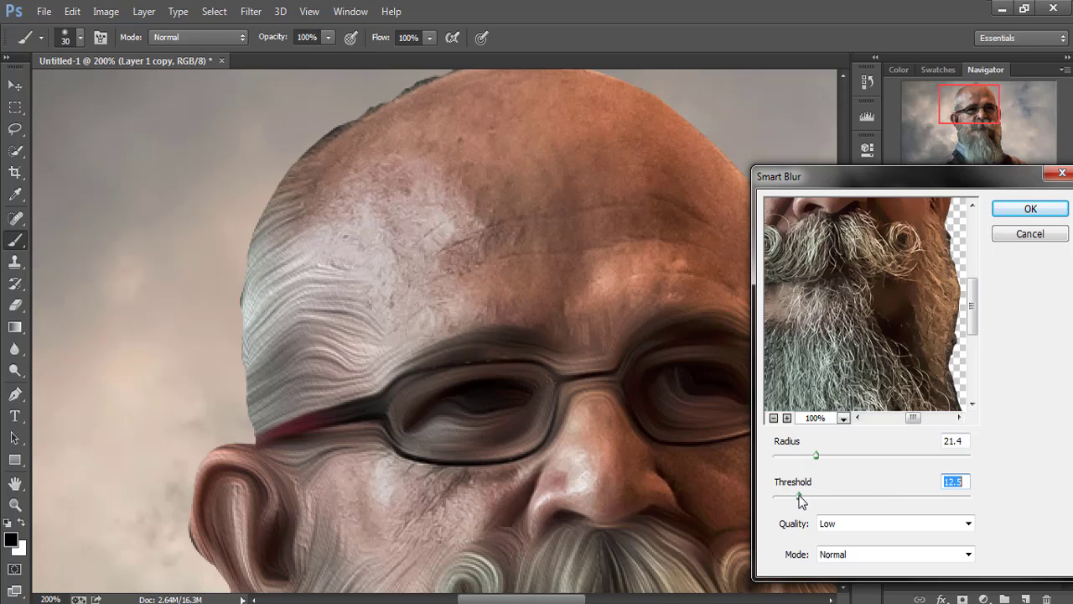
{"action": "left_click_drag", "start_coordinate": [817, 456], "coordinate": [841, 455]}
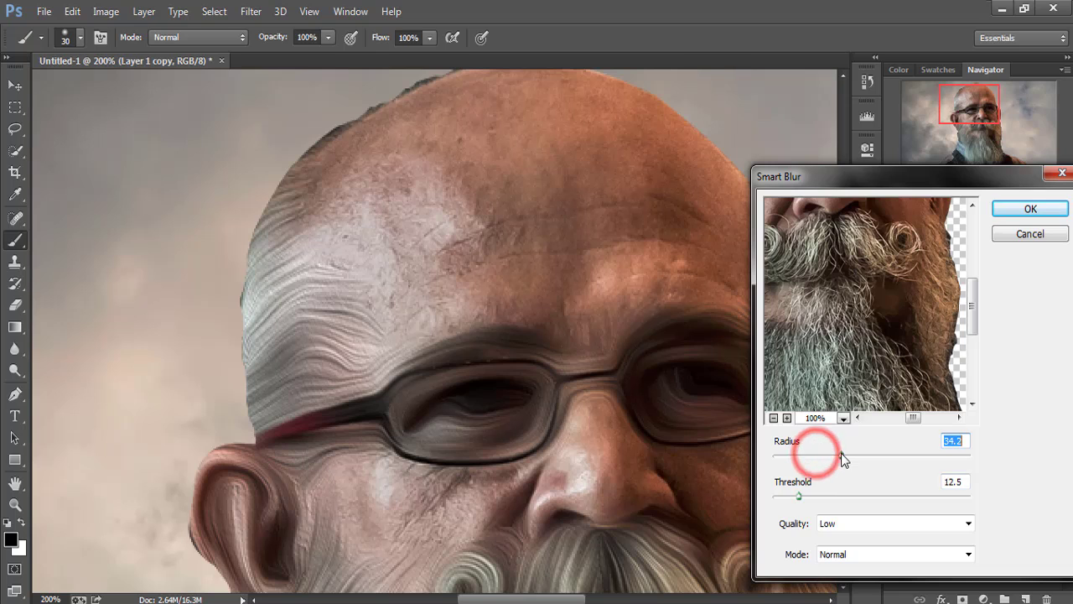
{"action": "left_click", "coordinate": [1021, 236]}
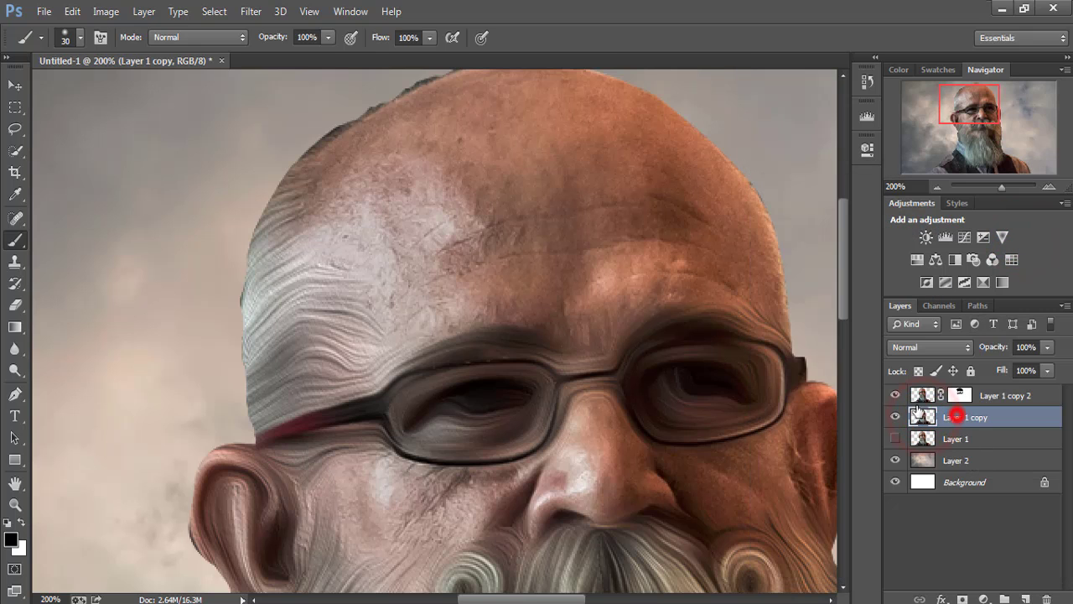
- Apply a Gaussian Blur with a 1.0-pixel radius to Layer 1 copy
{"action": "left_click", "coordinate": [251, 12]}
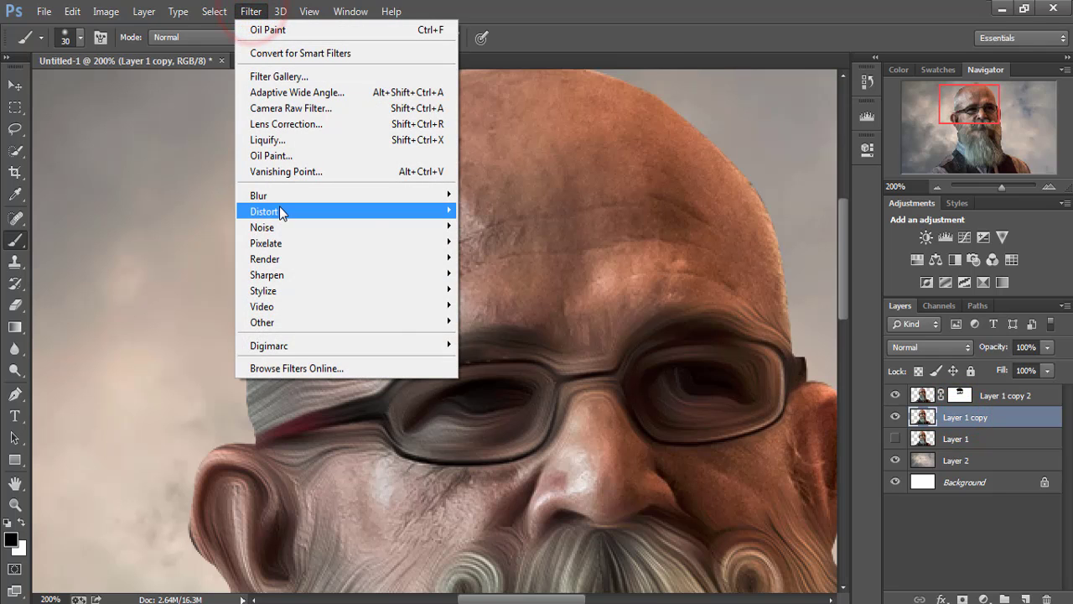
{"action": "mouse_move", "coordinate": [281, 195]}
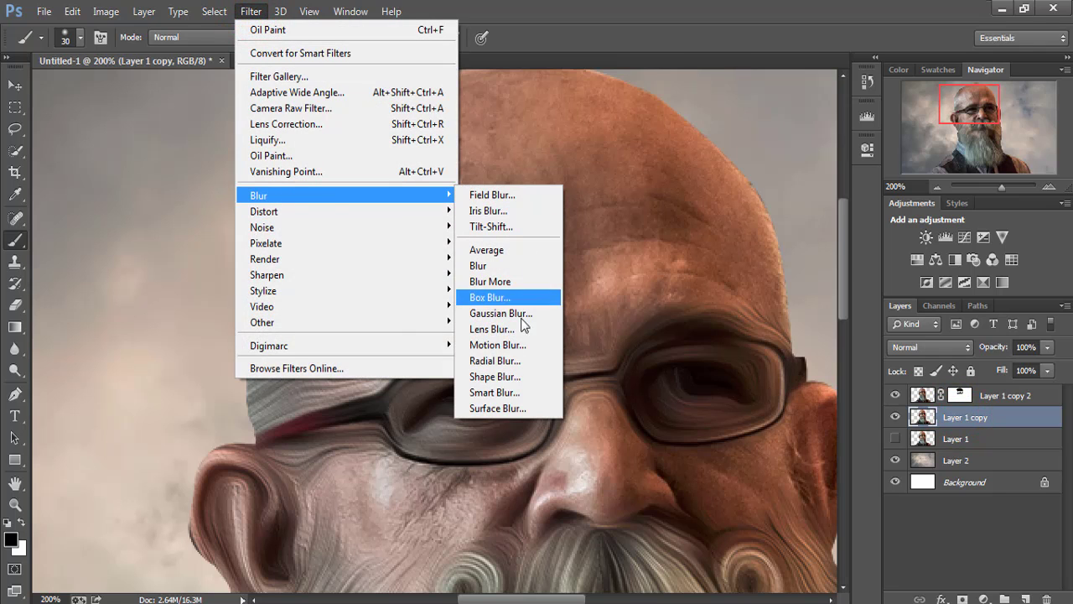
{"action": "left_click", "coordinate": [516, 315]}
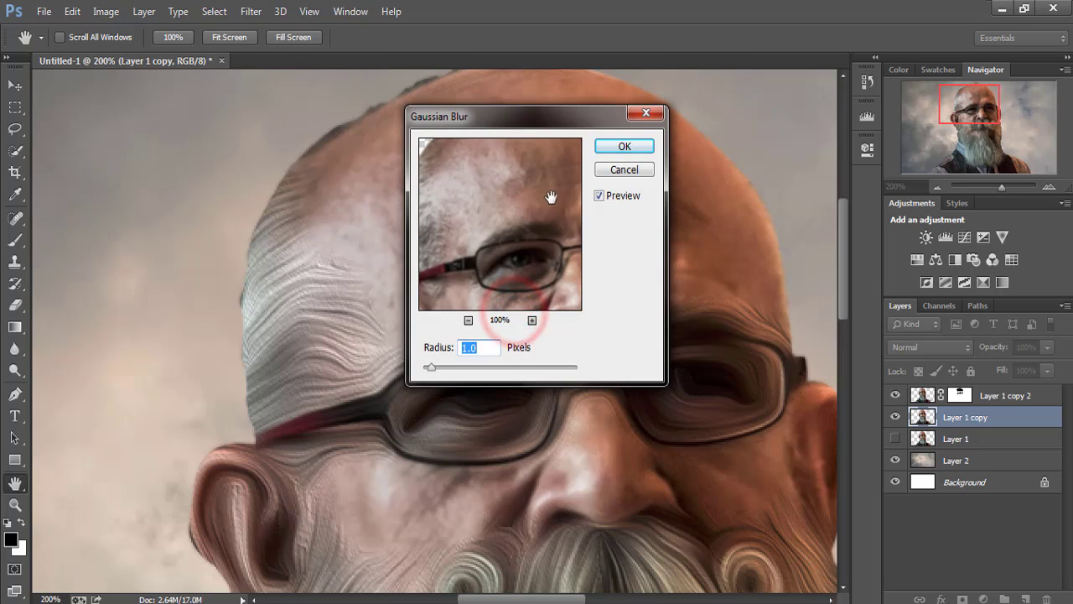
{"action": "left_click_drag", "start_coordinate": [519, 124], "coordinate": [890, 183]}
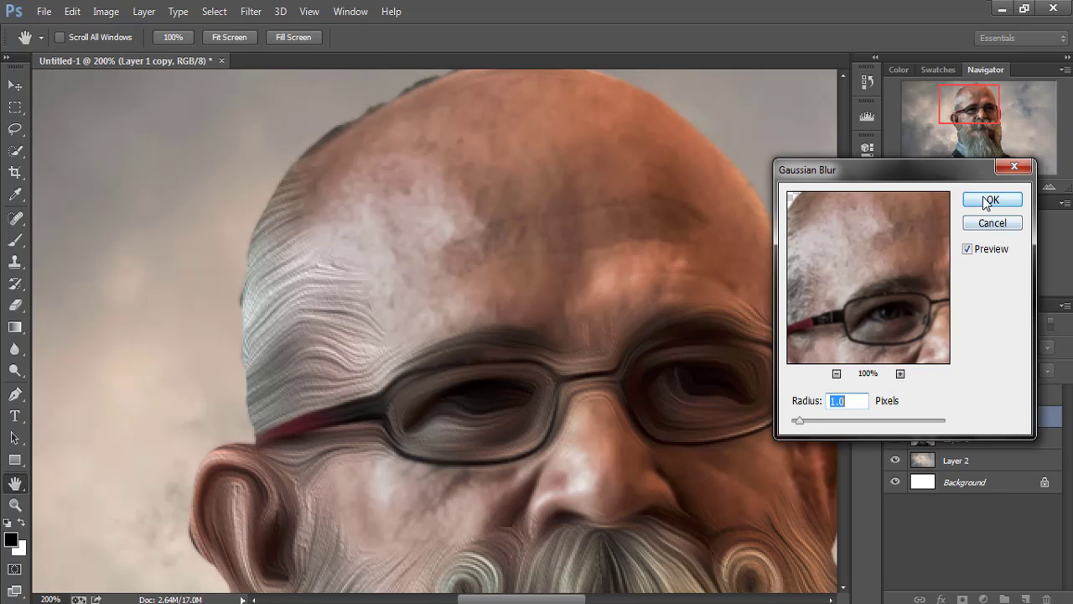
{"action": "left_click", "coordinate": [985, 200]}
{"action": "key", "text": "b"}
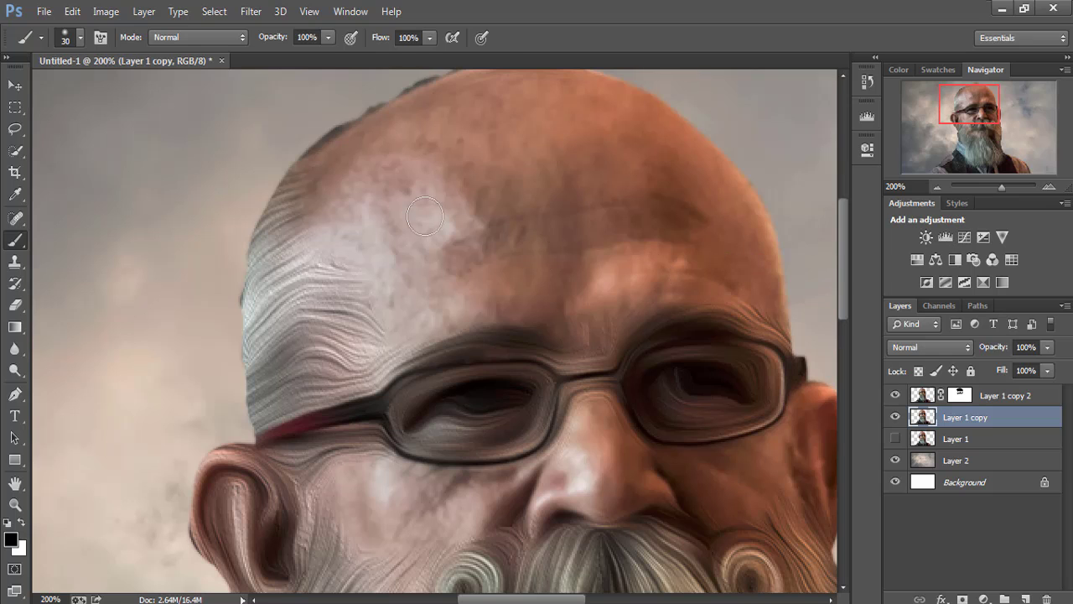
- Apply Smart Blur to Layer 1 copy with High quality, Radius 8.5 and Threshold 9.7
{"action": "left_click", "coordinate": [250, 11]}
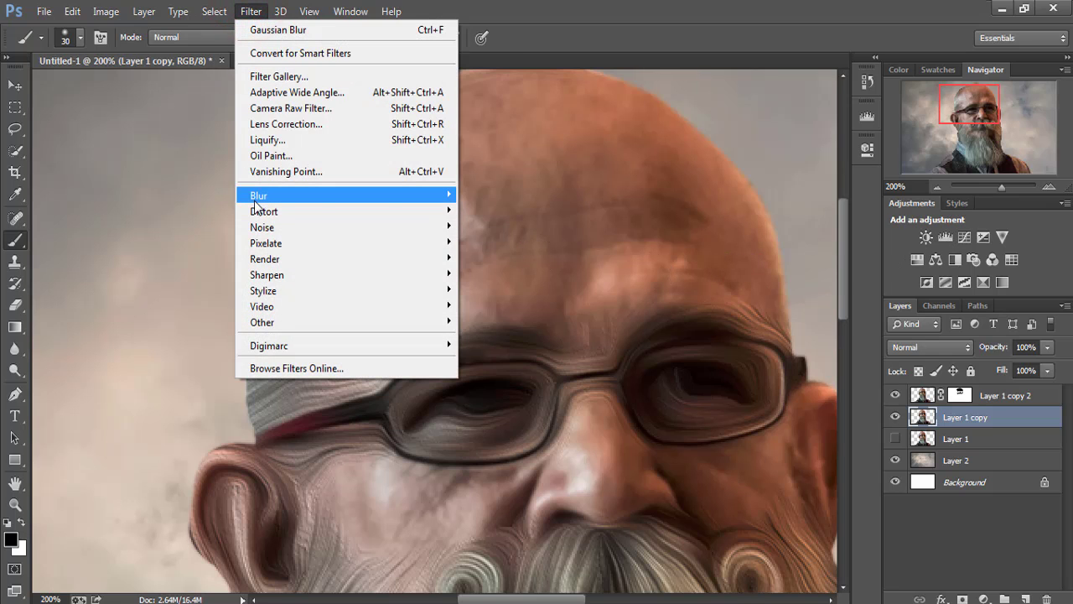
{"action": "mouse_move", "coordinate": [343, 195]}
{"action": "left_click", "coordinate": [520, 392]}
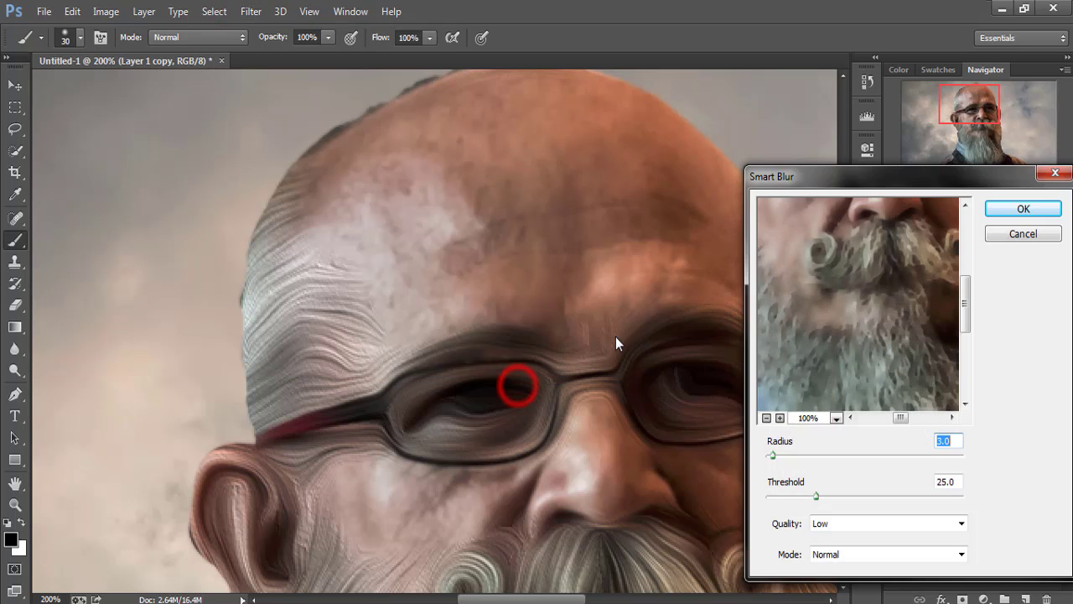
{"action": "left_click_drag", "start_coordinate": [868, 244], "coordinate": [877, 392]}
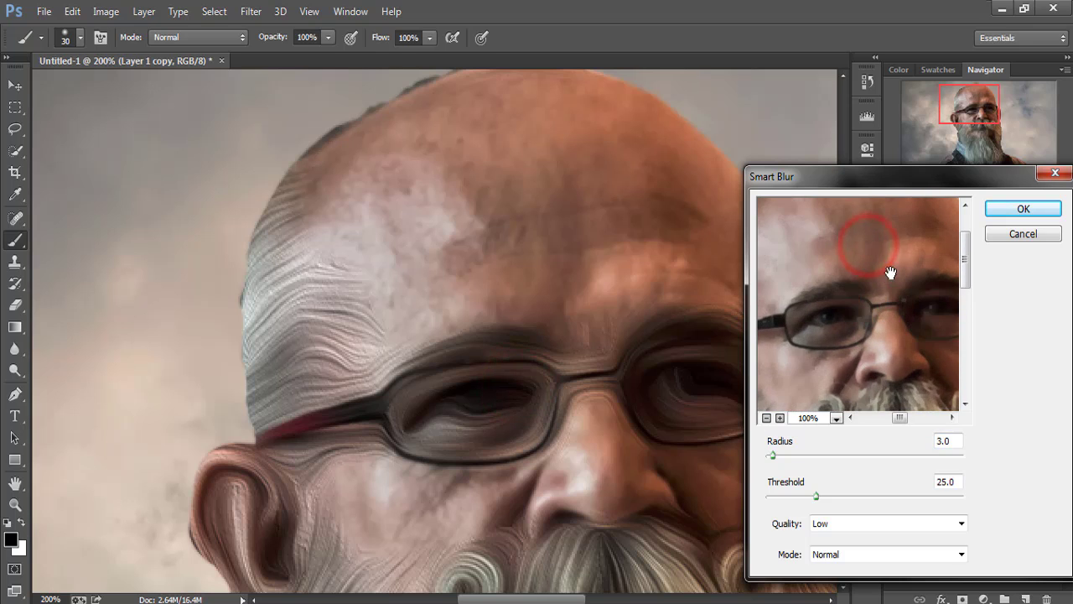
{"action": "left_click", "coordinate": [818, 502]}
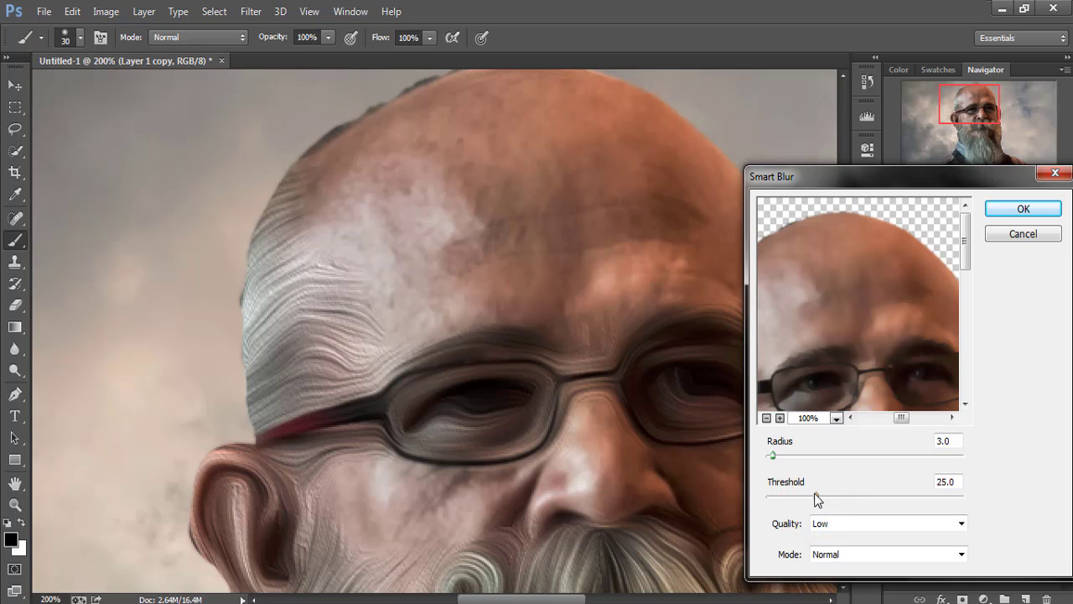
{"action": "left_click", "coordinate": [962, 524]}
{"action": "left_click", "coordinate": [880, 562]}
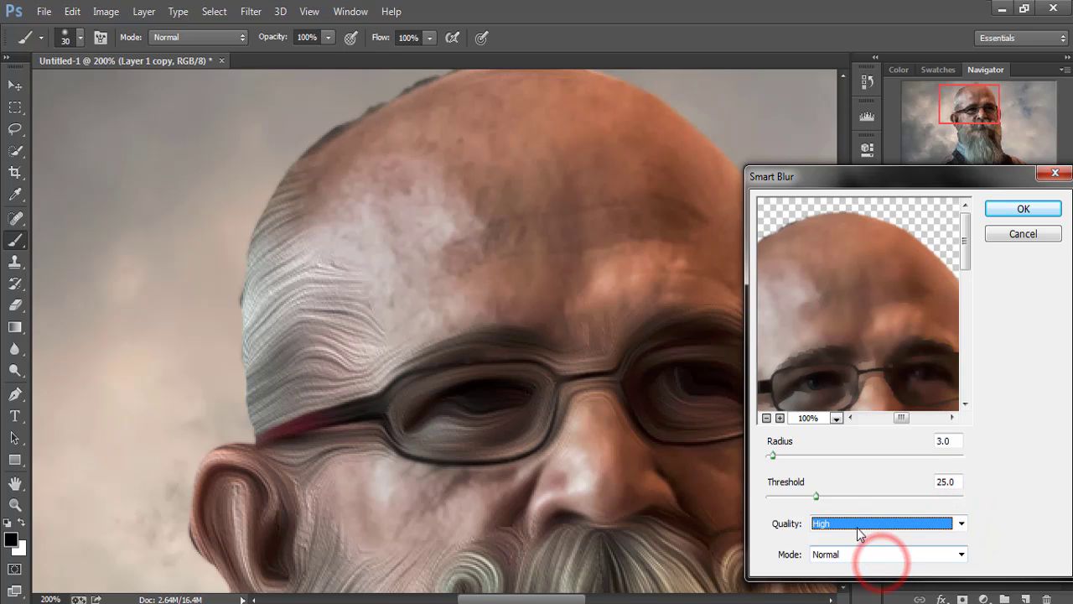
{"action": "left_click_drag", "start_coordinate": [815, 495], "coordinate": [794, 496]}
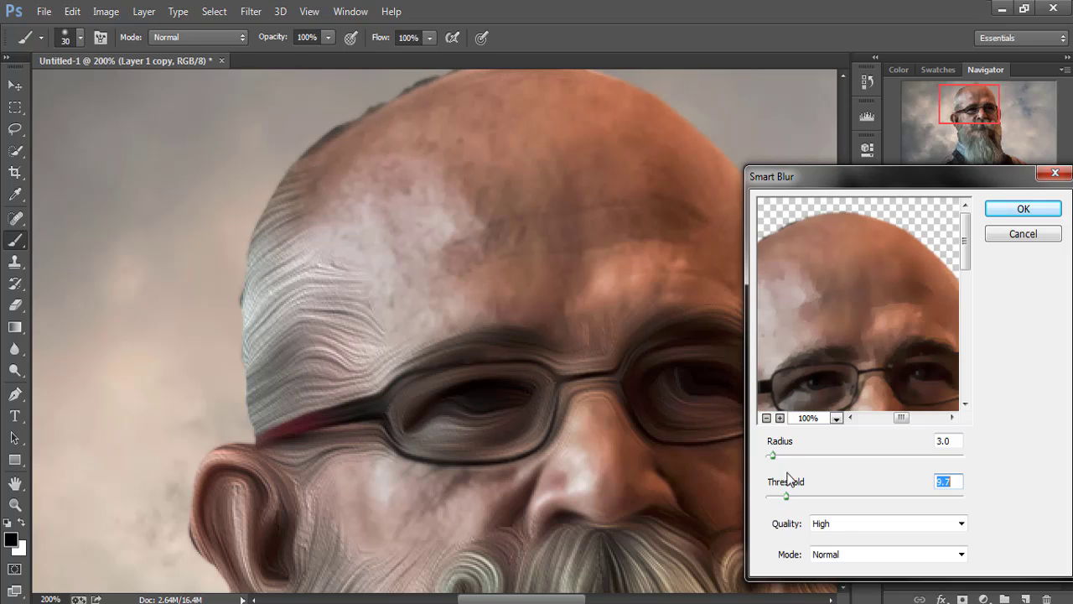
{"action": "left_click_drag", "start_coordinate": [774, 458], "coordinate": [783, 454]}
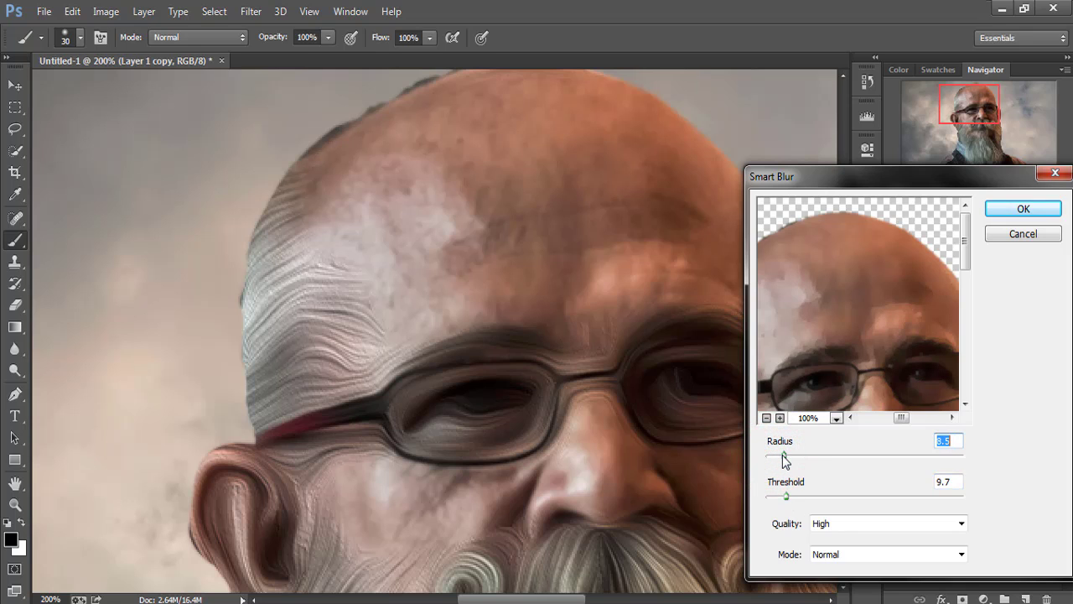
{"action": "left_click", "coordinate": [1036, 216]}
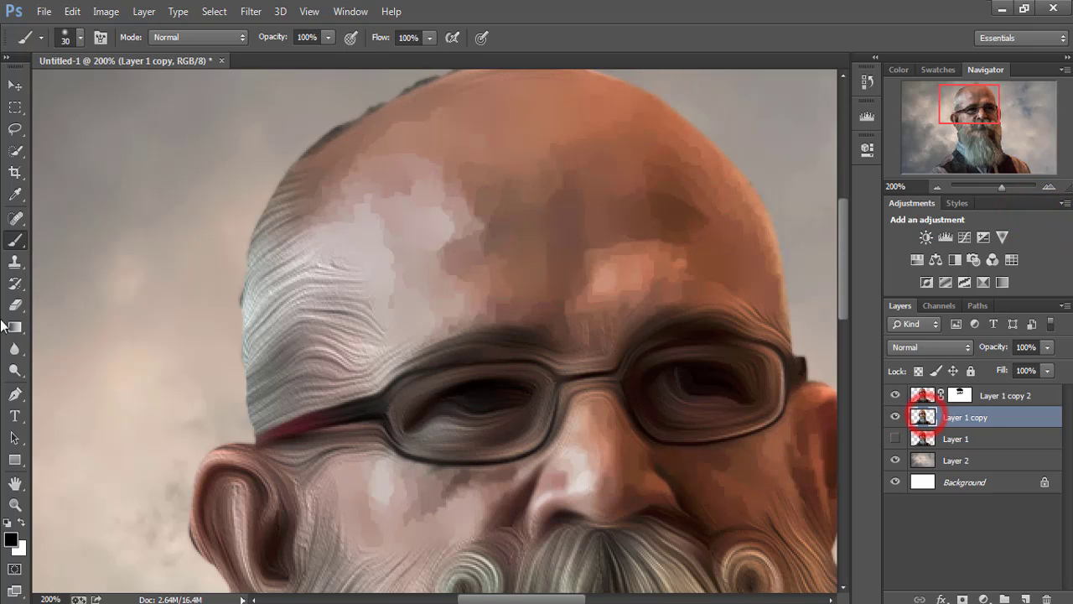
- Switch to the Smudge Tool at 76% strength and smudge the top edge of the head
{"action": "left_click", "coordinate": [23, 375]}
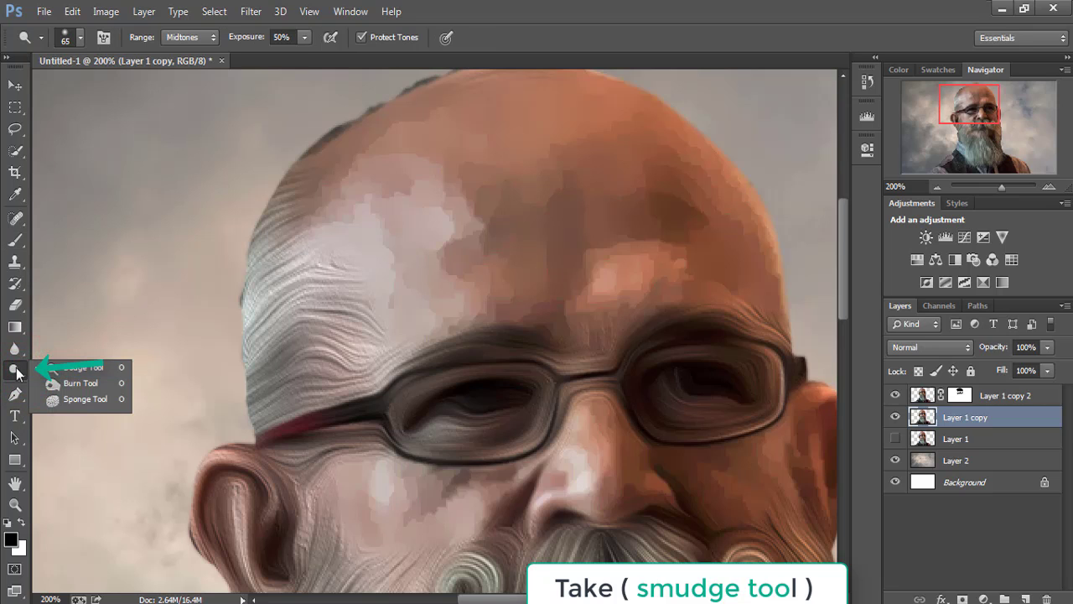
{"action": "left_click", "coordinate": [18, 355]}
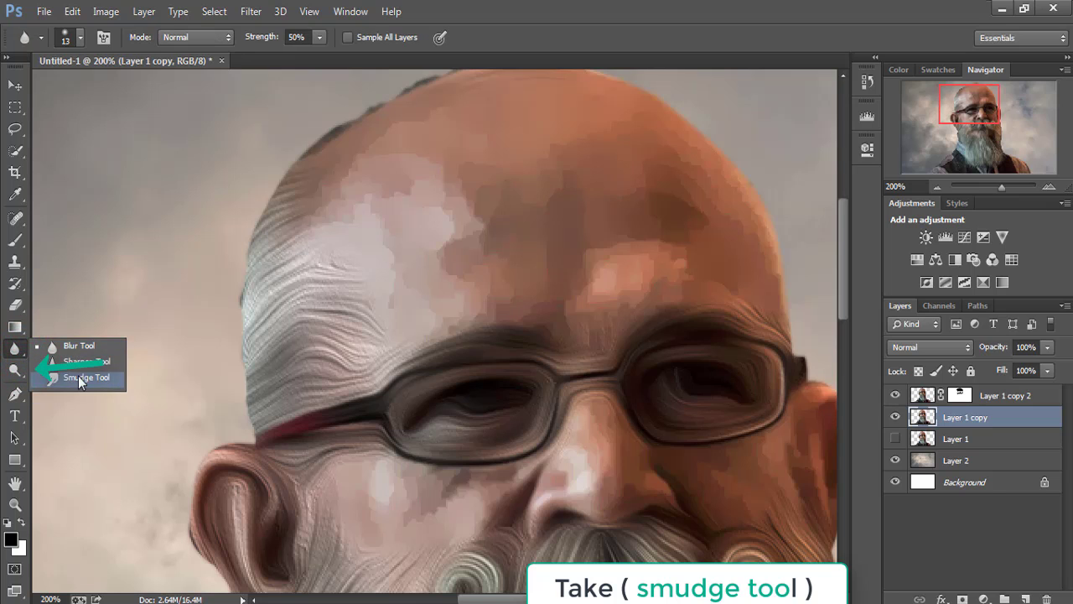
{"action": "left_click", "coordinate": [77, 376]}
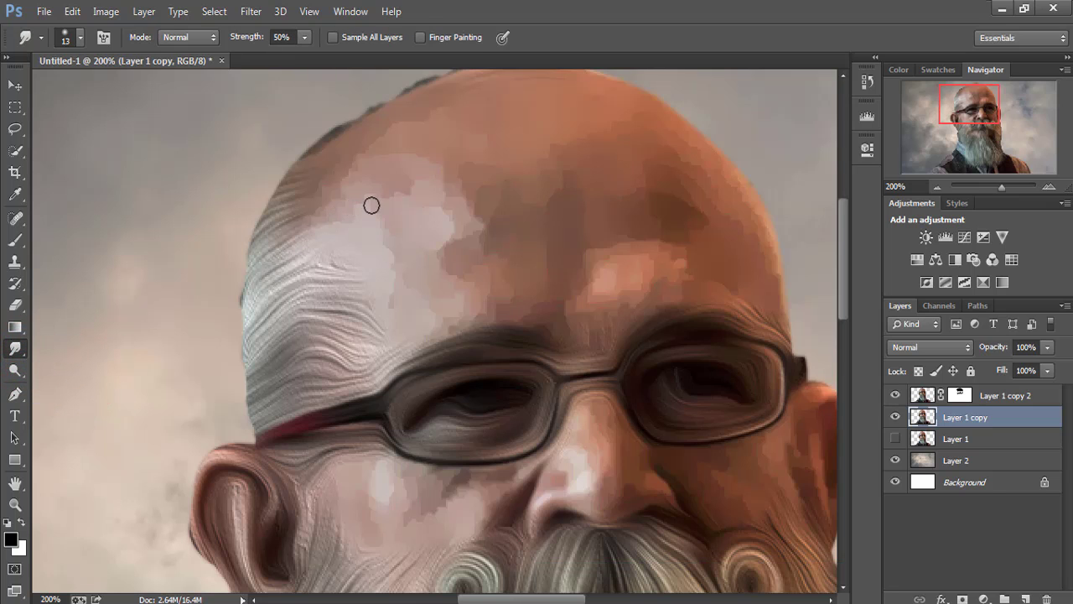
{"action": "left_click_drag", "start_coordinate": [388, 206], "coordinate": [429, 361]}
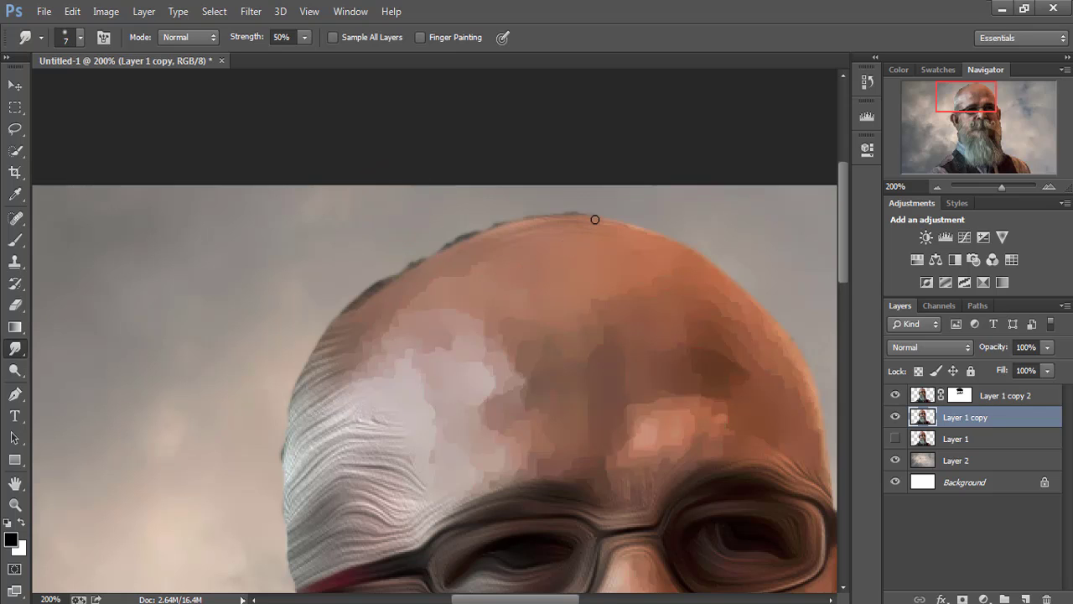
{"action": "mouse_move", "coordinate": [589, 228]}
{"action": "left_mouse_down"}
{"action": "mouse_move", "coordinate": [475, 234]}
{"action": "mouse_move", "coordinate": [427, 252]}
{"action": "left_mouse_up"}
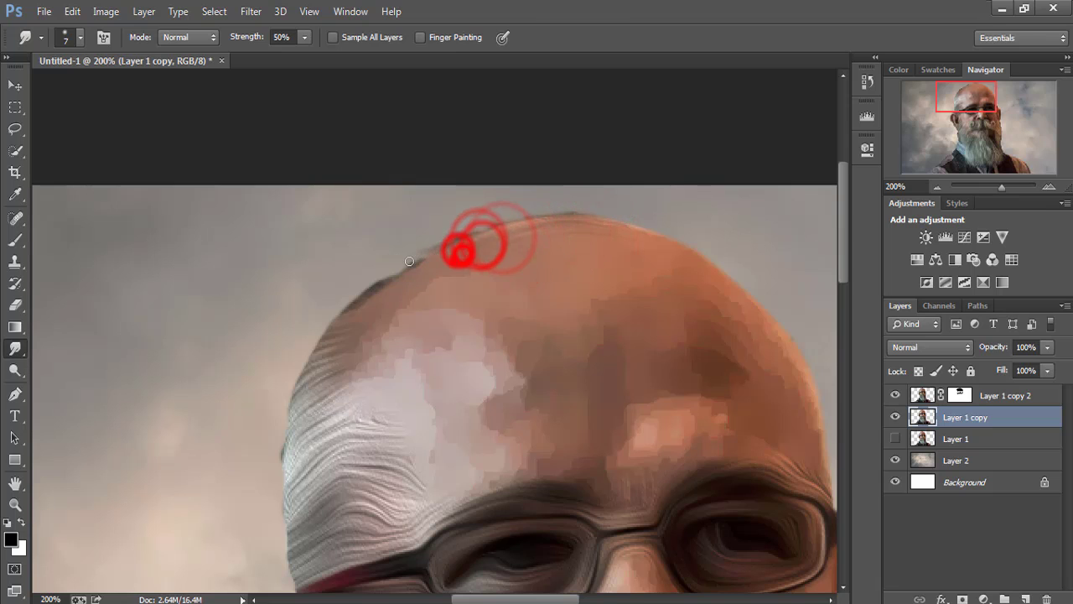
{"action": "left_click", "coordinate": [304, 37]}
{"action": "left_click_drag", "start_coordinate": [303, 57], "coordinate": [325, 57]}
{"action": "mouse_move", "coordinate": [444, 259]}
{"action": "left_mouse_down"}
{"action": "mouse_move", "coordinate": [411, 266]}
{"action": "mouse_move", "coordinate": [371, 299]}
{"action": "mouse_move", "coordinate": [317, 354]}
{"action": "mouse_move", "coordinate": [283, 419]}
{"action": "mouse_move", "coordinate": [291, 575]}
{"action": "left_mouse_up"}
- Smudge the left hair edge down toward the brow on Layer 1 copy
{"action": "scroll", "coordinate": [292, 575], "scroll_direction": "down", "scroll_amount": 5}
{"action": "left_click_drag", "start_coordinate": [342, 366], "coordinate": [338, 407]}
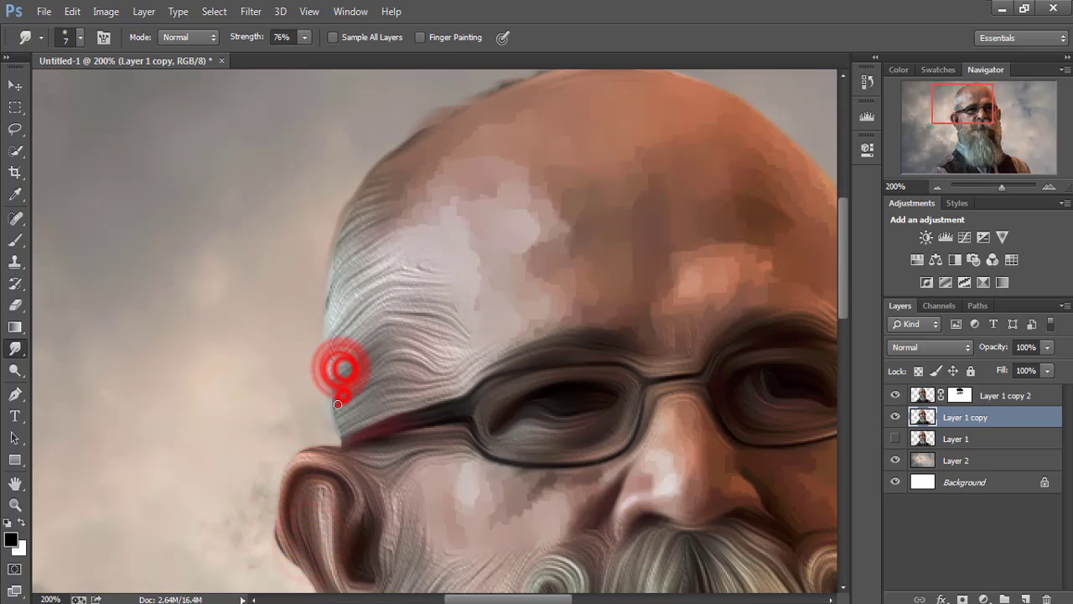
{"action": "left_click", "coordinate": [922, 394]}
{"action": "mouse_move", "coordinate": [359, 219]}
{"action": "left_mouse_down"}
{"action": "mouse_move", "coordinate": [330, 367]}
{"action": "mouse_move", "coordinate": [338, 427]}
{"action": "left_mouse_up"}
{"action": "left_click", "coordinate": [947, 418]}
{"action": "scroll", "coordinate": [609, 254], "scroll_direction": "up", "scroll_amount": 3}
- With a slightly larger brush, smudge around the top and right side of the head
{"action": "left_click", "coordinate": [608, 254]}
{"action": "key", "text": "bracketright"}
{"action": "key", "text": "bracketright"}
{"action": "left_click", "coordinate": [738, 210]}
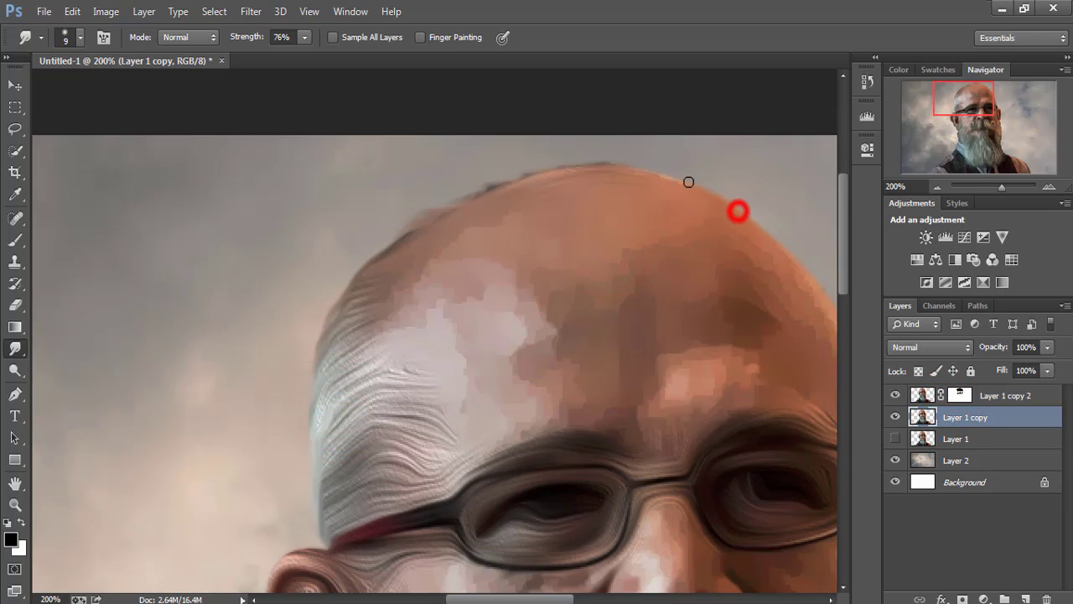
{"action": "left_click", "coordinate": [598, 160]}
{"action": "left_click", "coordinate": [729, 206]}
{"action": "scroll", "coordinate": [621, 268], "scroll_direction": "right", "scroll_amount": 5}
{"action": "left_click", "coordinate": [793, 311]}
{"action": "left_click", "coordinate": [678, 386]}
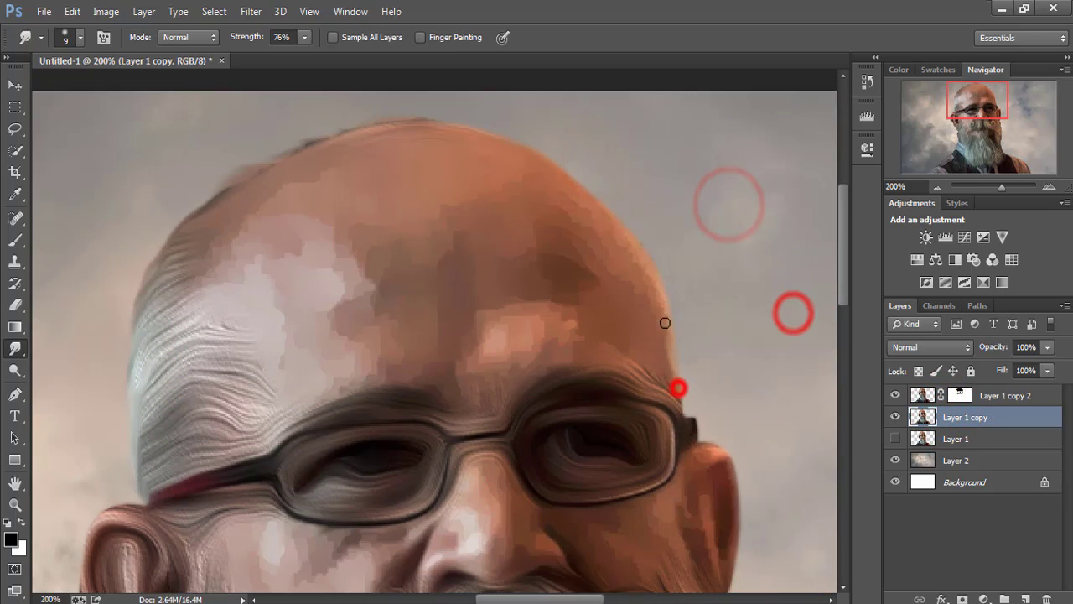
{"action": "key", "text": "bracketright"}
{"action": "key", "text": "bracketright"}
{"action": "key", "text": "bracketright"}
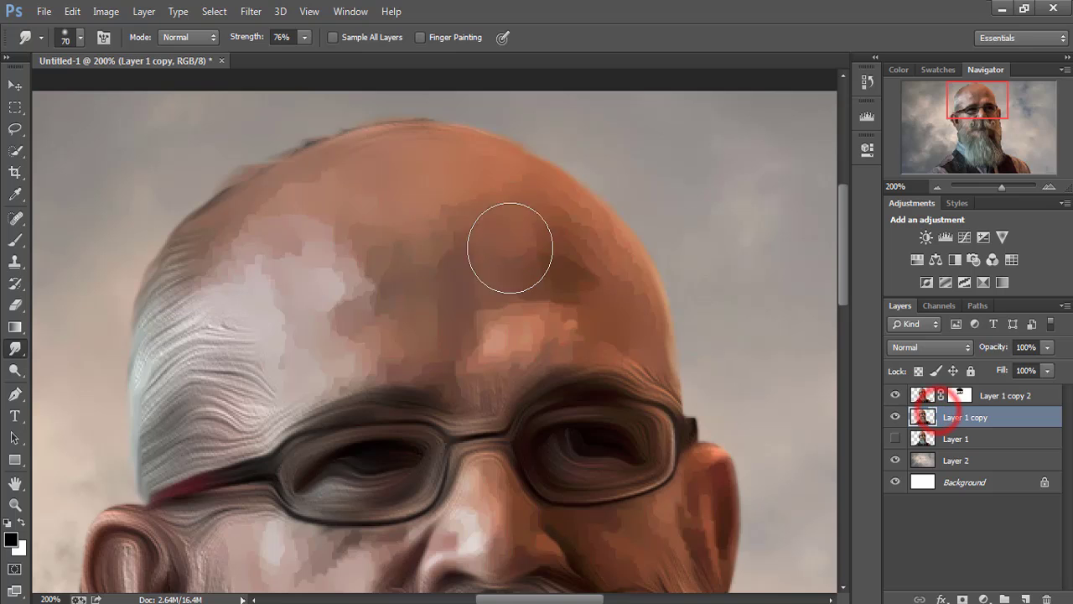
- Smooth the pale forehead patches, the area above the brows and the scalp
{"action": "left_click", "coordinate": [431, 211]}
{"action": "left_click_drag", "start_coordinate": [514, 198], "coordinate": [611, 303]}
{"action": "left_click", "coordinate": [503, 338]}
{"action": "mouse_move", "coordinate": [520, 337]}
{"action": "left_mouse_down"}
{"action": "mouse_move", "coordinate": [467, 371]}
{"action": "mouse_move", "coordinate": [352, 342]}
{"action": "mouse_move", "coordinate": [301, 271]}
{"action": "mouse_move", "coordinate": [311, 241]}
{"action": "mouse_move", "coordinate": [299, 354]}
{"action": "left_mouse_up"}
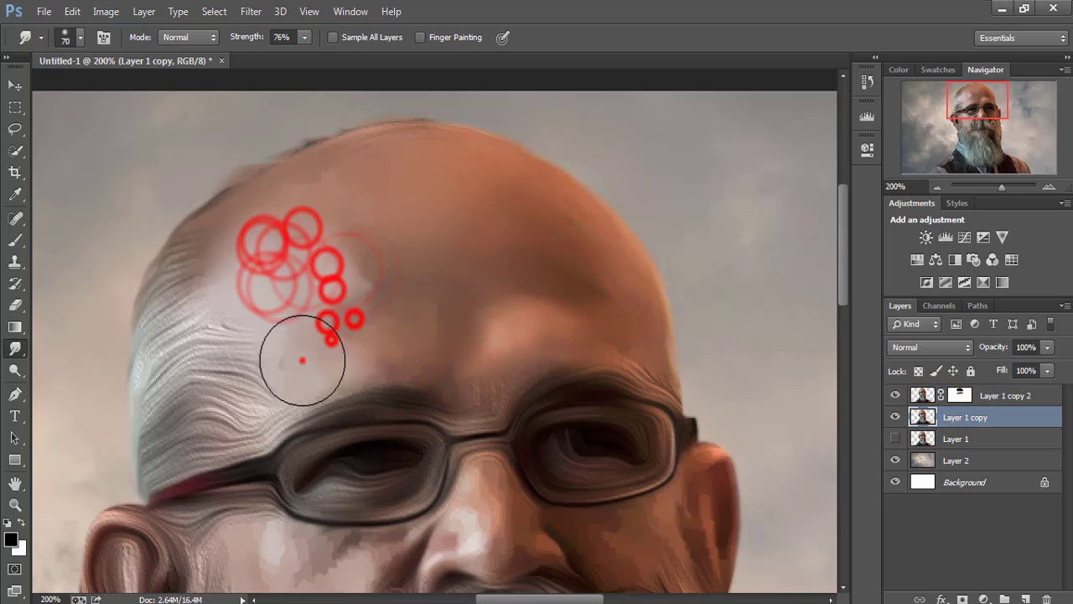
{"action": "mouse_move", "coordinate": [558, 270]}
{"action": "left_mouse_down"}
{"action": "mouse_move", "coordinate": [596, 290]}
{"action": "mouse_move", "coordinate": [659, 377]}
{"action": "left_mouse_up"}
{"action": "key", "text": "bracketleft"}
{"action": "key", "text": "bracketleft"}
{"action": "key", "text": "bracketleft"}
{"action": "key", "text": "bracketleft"}
{"action": "key", "text": "bracketleft"}
{"action": "key", "text": "bracketleft"}
{"action": "mouse_move", "coordinate": [507, 352]}
{"action": "left_mouse_down"}
{"action": "mouse_move", "coordinate": [475, 407]}
{"action": "mouse_move", "coordinate": [479, 395]}
{"action": "left_mouse_up"}
{"action": "left_click_drag", "start_coordinate": [323, 151], "coordinate": [416, 131]}
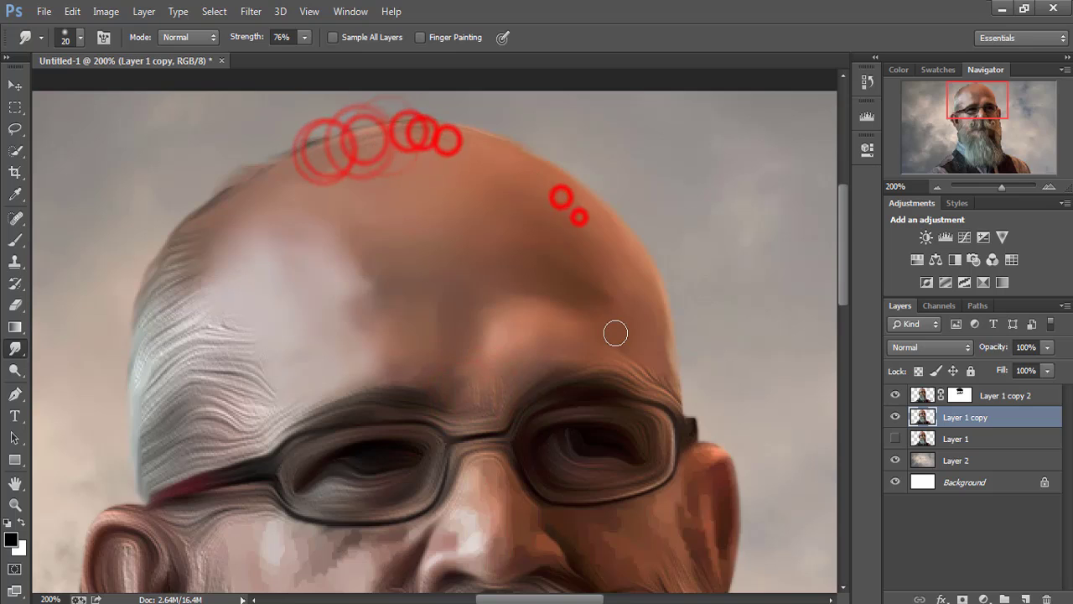
- Smudge both cheeks in toward the nose and over toward the left ear
{"action": "left_click_drag", "start_coordinate": [537, 444], "coordinate": [568, 204]}
{"action": "mouse_move", "coordinate": [431, 287]}
{"action": "left_mouse_down"}
{"action": "mouse_move", "coordinate": [372, 293]}
{"action": "mouse_move", "coordinate": [337, 279]}
{"action": "mouse_move", "coordinate": [386, 285]}
{"action": "left_mouse_up"}
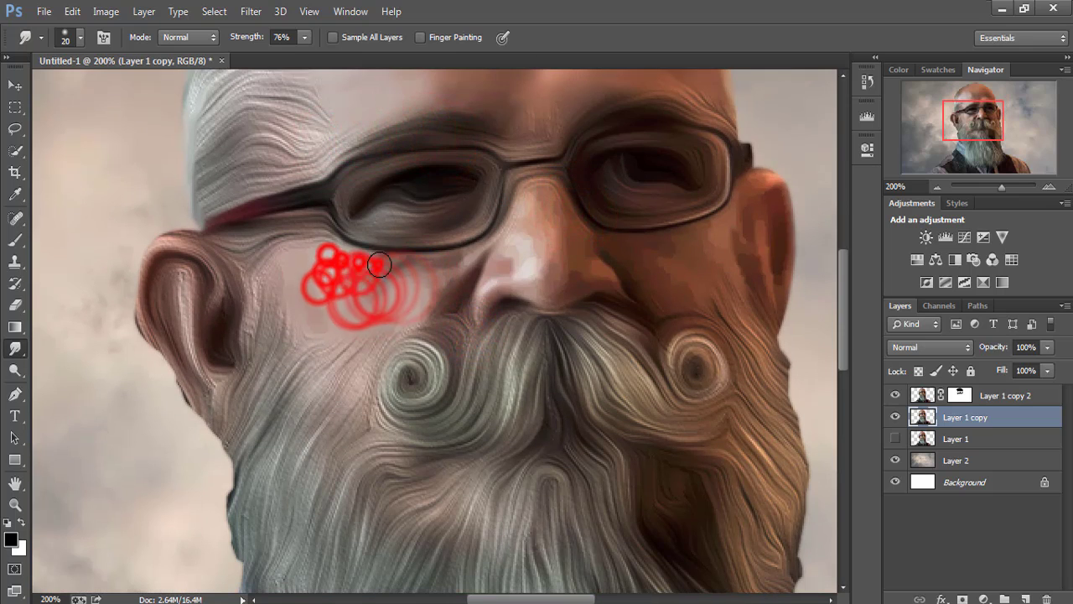
{"action": "left_click_drag", "start_coordinate": [302, 289], "coordinate": [436, 251]}
{"action": "left_click_drag", "start_coordinate": [385, 319], "coordinate": [457, 264]}
{"action": "mouse_move", "coordinate": [556, 241]}
{"action": "left_mouse_down"}
{"action": "mouse_move", "coordinate": [555, 206]}
{"action": "mouse_move", "coordinate": [575, 247]}
{"action": "mouse_move", "coordinate": [527, 235]}
{"action": "mouse_move", "coordinate": [503, 276]}
{"action": "mouse_move", "coordinate": [587, 272]}
{"action": "mouse_move", "coordinate": [706, 237]}
{"action": "mouse_move", "coordinate": [762, 243]}
{"action": "mouse_move", "coordinate": [779, 196]}
{"action": "mouse_move", "coordinate": [780, 273]}
{"action": "left_mouse_up"}
{"action": "left_click", "coordinate": [706, 271]}
{"action": "mouse_move", "coordinate": [707, 272]}
{"action": "left_mouse_down"}
{"action": "mouse_move", "coordinate": [695, 247]}
{"action": "mouse_move", "coordinate": [503, 259]}
{"action": "left_mouse_up"}
{"action": "mouse_move", "coordinate": [180, 252]}
{"action": "left_mouse_down"}
{"action": "mouse_move", "coordinate": [162, 254]}
{"action": "mouse_move", "coordinate": [146, 318]}
{"action": "mouse_move", "coordinate": [205, 411]}
{"action": "left_mouse_up"}
- On Layer 1 copy 2, reshape the left ear with smudge strokes
{"action": "left_click", "coordinate": [922, 395]}
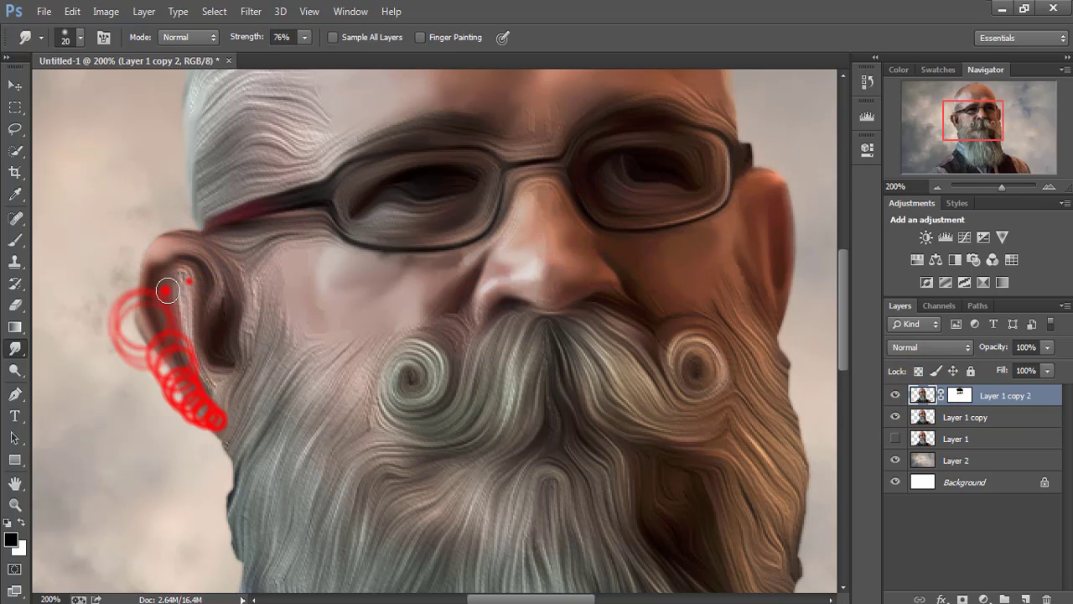
{"action": "left_click_drag", "start_coordinate": [172, 285], "coordinate": [214, 403]}
{"action": "left_click_drag", "start_coordinate": [235, 277], "coordinate": [243, 360]}
{"action": "left_click_drag", "start_coordinate": [256, 294], "coordinate": [218, 394]}
- With a 9 px brush, blend the ear lobe and jawline into the beard, and lower strength to 63%
{"action": "left_click_drag", "start_coordinate": [324, 362], "coordinate": [386, 180]}
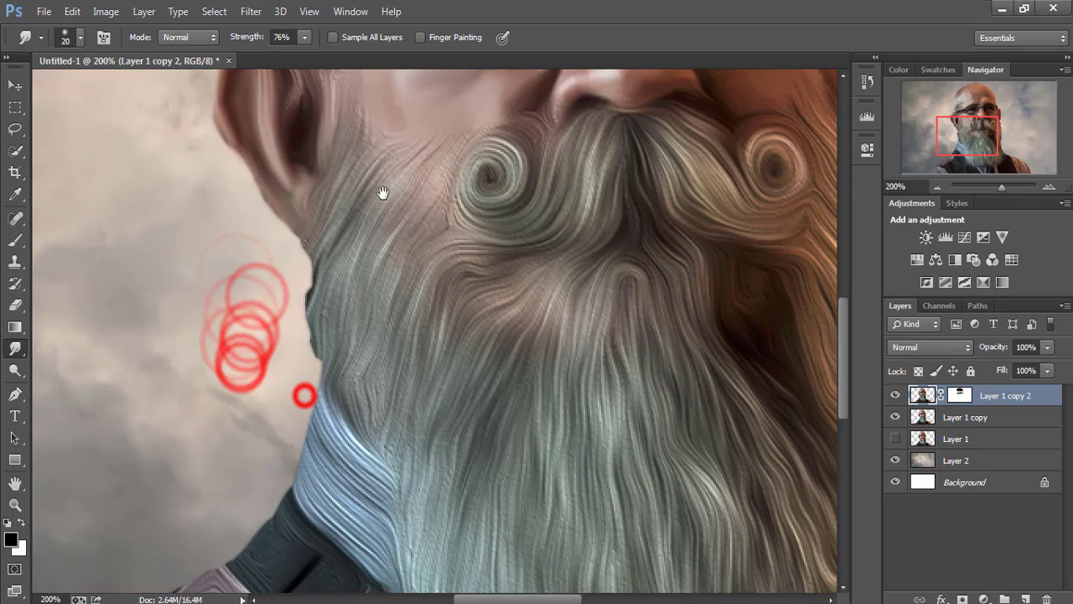
{"action": "key", "text": "bracketleft"}
{"action": "key", "text": "bracketleft"}
{"action": "mouse_move", "coordinate": [324, 221]}
{"action": "left_mouse_down"}
{"action": "mouse_move", "coordinate": [295, 284]}
{"action": "mouse_move", "coordinate": [304, 277]}
{"action": "left_mouse_up"}
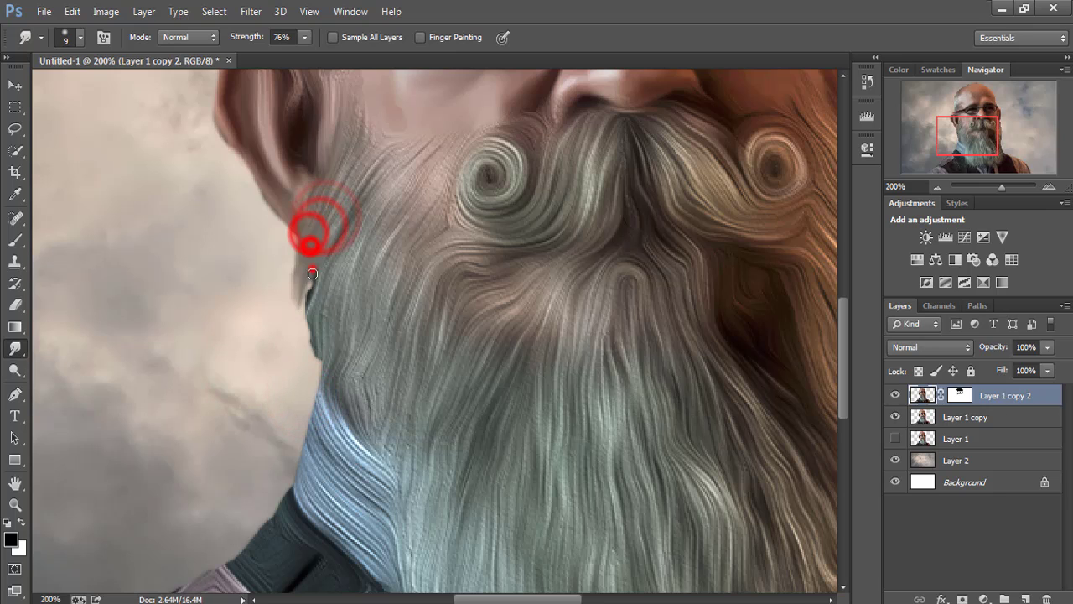
{"action": "mouse_move", "coordinate": [299, 240]}
{"action": "left_mouse_down"}
{"action": "mouse_move", "coordinate": [307, 318]}
{"action": "mouse_move", "coordinate": [297, 353]}
{"action": "left_mouse_up"}
{"action": "left_click_drag", "start_coordinate": [302, 285], "coordinate": [315, 369]}
{"action": "left_click_drag", "start_coordinate": [300, 238], "coordinate": [284, 291]}
{"action": "left_click_drag", "start_coordinate": [304, 37], "coordinate": [295, 53]}
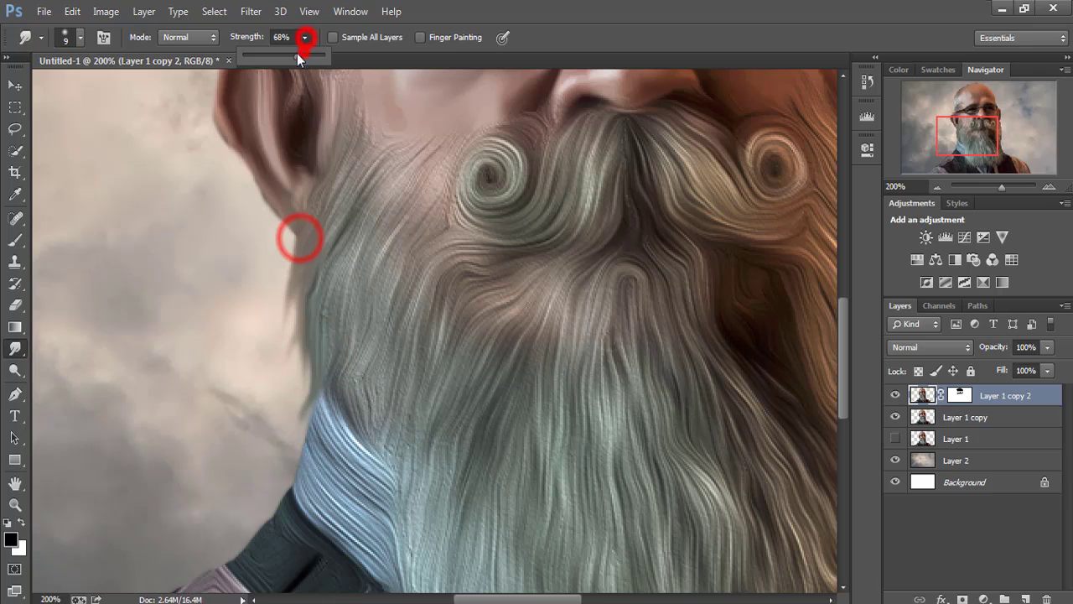
- Smudge the cheek above the beard and the beard below the cheek swirl
{"action": "left_click_drag", "start_coordinate": [388, 192], "coordinate": [364, 243]}
{"action": "mouse_move", "coordinate": [399, 212]}
{"action": "left_mouse_down"}
{"action": "mouse_move", "coordinate": [333, 372]}
{"action": "mouse_move", "coordinate": [427, 246]}
{"action": "mouse_move", "coordinate": [440, 247]}
{"action": "left_mouse_up"}
{"action": "left_click_drag", "start_coordinate": [431, 131], "coordinate": [376, 199]}
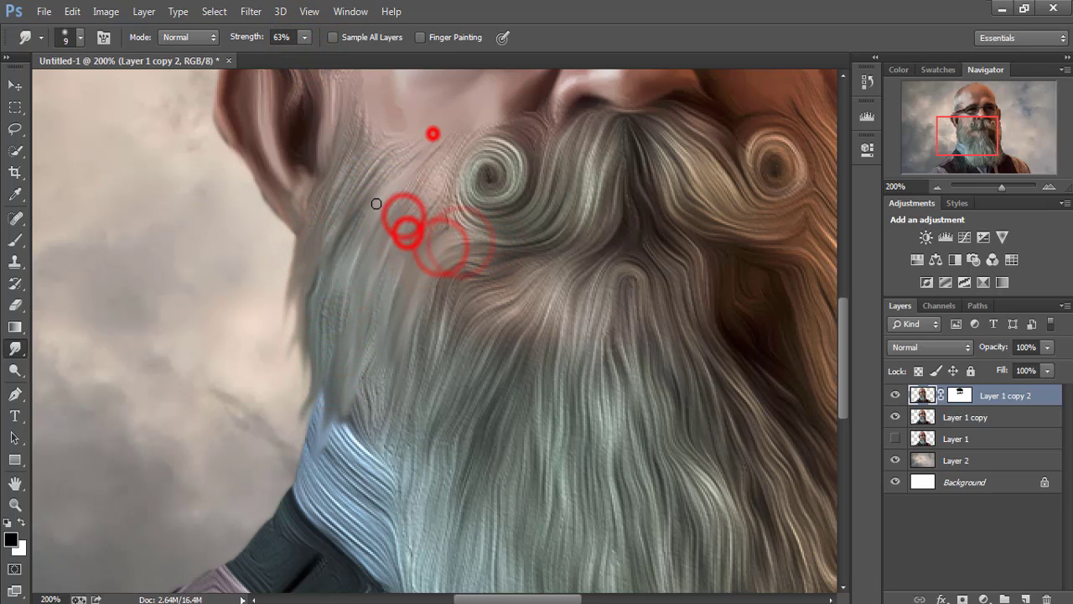
{"action": "mouse_move", "coordinate": [461, 136]}
{"action": "left_mouse_down"}
{"action": "mouse_move", "coordinate": [426, 176]}
{"action": "mouse_move", "coordinate": [433, 201]}
{"action": "left_mouse_up"}
{"action": "left_click_drag", "start_coordinate": [485, 295], "coordinate": [497, 317]}
{"action": "mouse_move", "coordinate": [538, 266]}
{"action": "left_mouse_down"}
{"action": "mouse_move", "coordinate": [515, 271]}
{"action": "mouse_move", "coordinate": [402, 394]}
{"action": "mouse_move", "coordinate": [417, 394]}
{"action": "mouse_move", "coordinate": [467, 202]}
{"action": "mouse_move", "coordinate": [431, 269]}
{"action": "left_mouse_up"}
- Smudge the right beard edge inward, plus the top and centre of the beard
{"action": "left_click_drag", "start_coordinate": [427, 219], "coordinate": [426, 263]}
{"action": "mouse_move", "coordinate": [591, 187]}
{"action": "left_mouse_down"}
{"action": "mouse_move", "coordinate": [466, 270]}
{"action": "mouse_move", "coordinate": [180, 343]}
{"action": "left_mouse_up"}
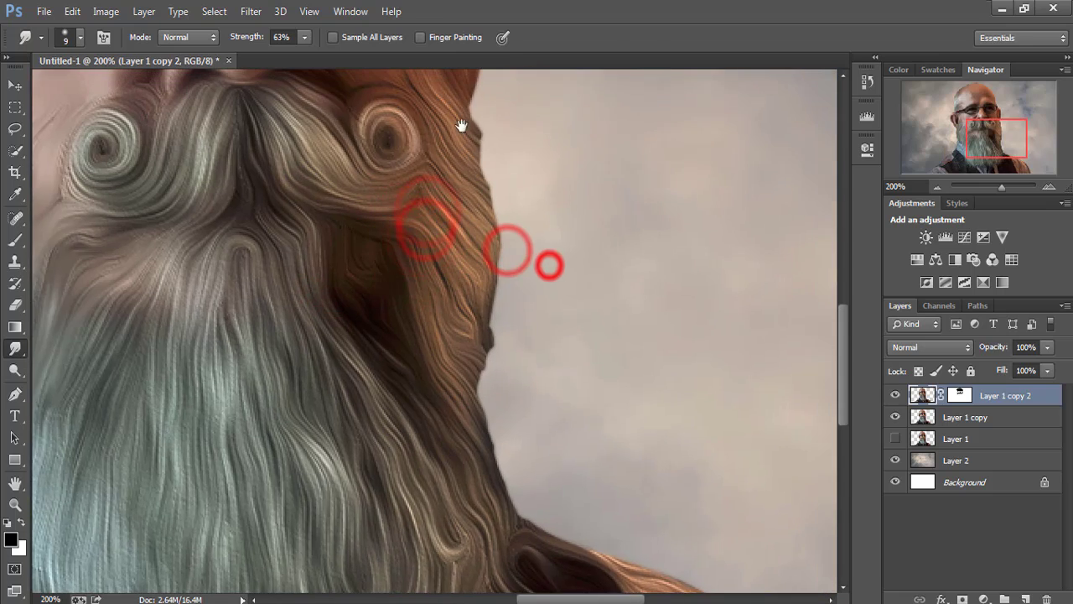
{"action": "left_click_drag", "start_coordinate": [460, 125], "coordinate": [430, 256]}
{"action": "mouse_move", "coordinate": [443, 148]}
{"action": "left_mouse_down"}
{"action": "mouse_move", "coordinate": [424, 192]}
{"action": "mouse_move", "coordinate": [448, 284]}
{"action": "left_mouse_up"}
{"action": "left_click_drag", "start_coordinate": [443, 227], "coordinate": [445, 283]}
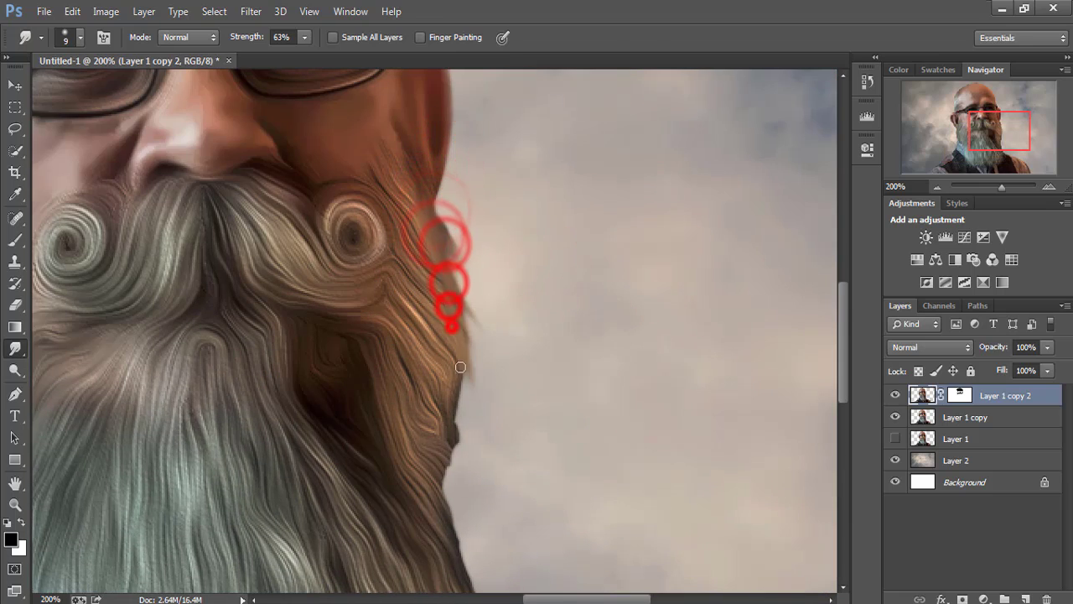
{"action": "mouse_move", "coordinate": [445, 324]}
{"action": "left_mouse_down"}
{"action": "mouse_move", "coordinate": [425, 457]}
{"action": "mouse_move", "coordinate": [431, 520]}
{"action": "mouse_move", "coordinate": [400, 381]}
{"action": "mouse_move", "coordinate": [451, 487]}
{"action": "mouse_move", "coordinate": [498, 508]}
{"action": "left_mouse_up"}
{"action": "left_click_drag", "start_coordinate": [453, 453], "coordinate": [495, 533]}
{"action": "left_click_drag", "start_coordinate": [391, 110], "coordinate": [418, 119]}
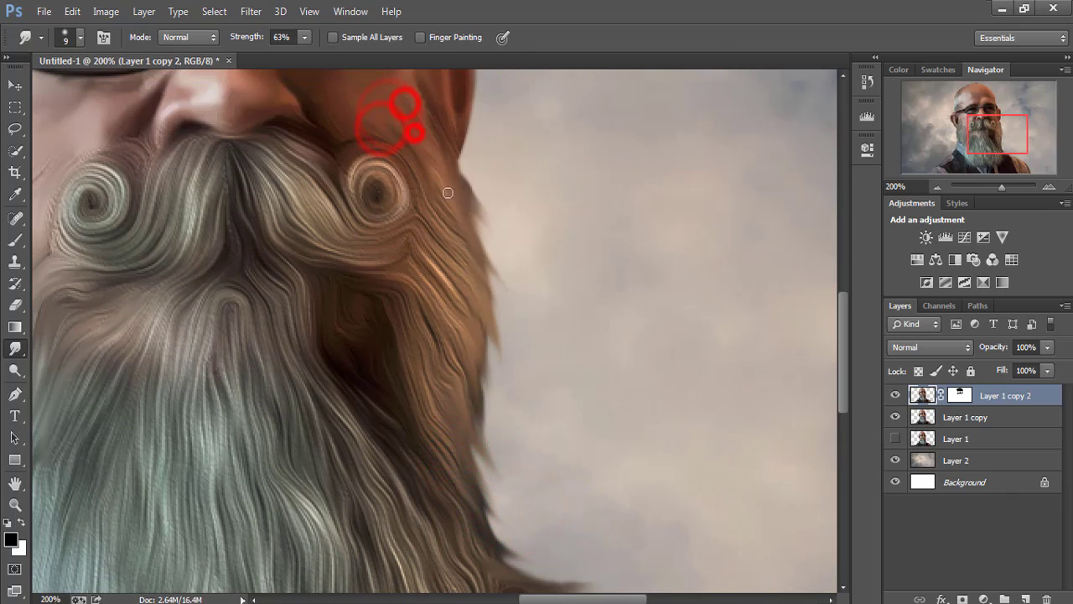
{"action": "mouse_move", "coordinate": [339, 295]}
{"action": "left_mouse_down"}
{"action": "mouse_move", "coordinate": [390, 367]}
{"action": "mouse_move", "coordinate": [388, 333]}
{"action": "left_mouse_up"}
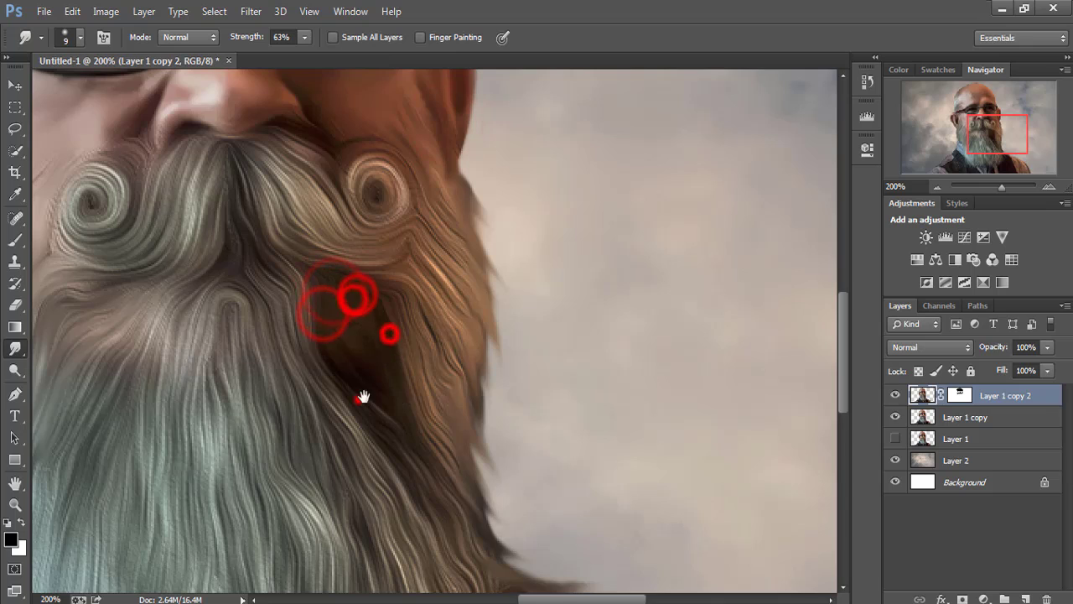
{"action": "left_click_drag", "start_coordinate": [358, 398], "coordinate": [465, 352]}
- Curve the hair between the moustache swirls, then fit the image and switch to Move
{"action": "left_click_drag", "start_coordinate": [298, 93], "coordinate": [172, 174]}
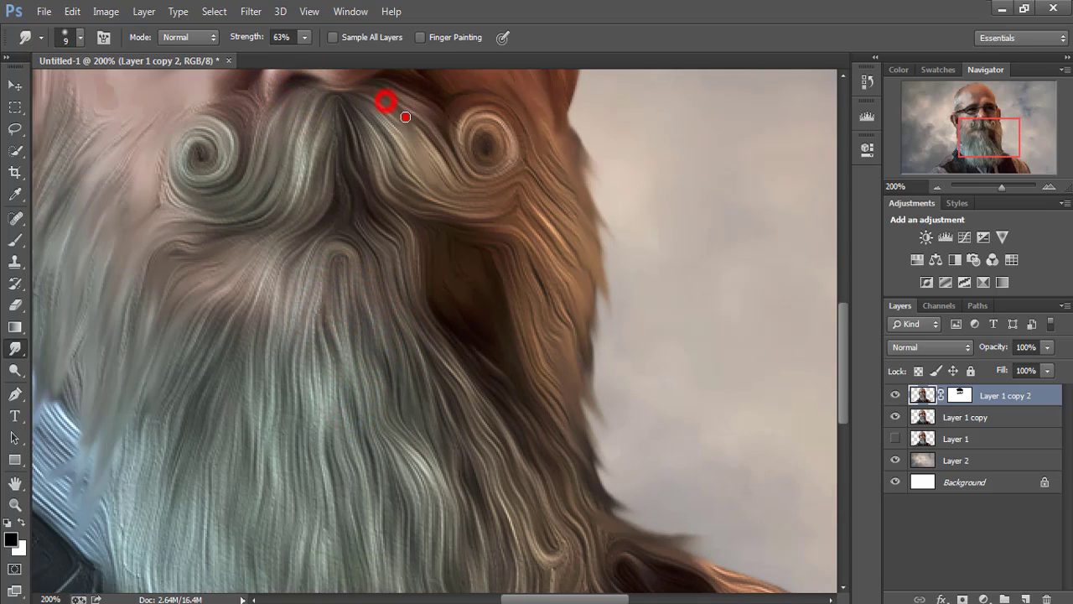
{"action": "left_click_drag", "start_coordinate": [404, 116], "coordinate": [541, 218]}
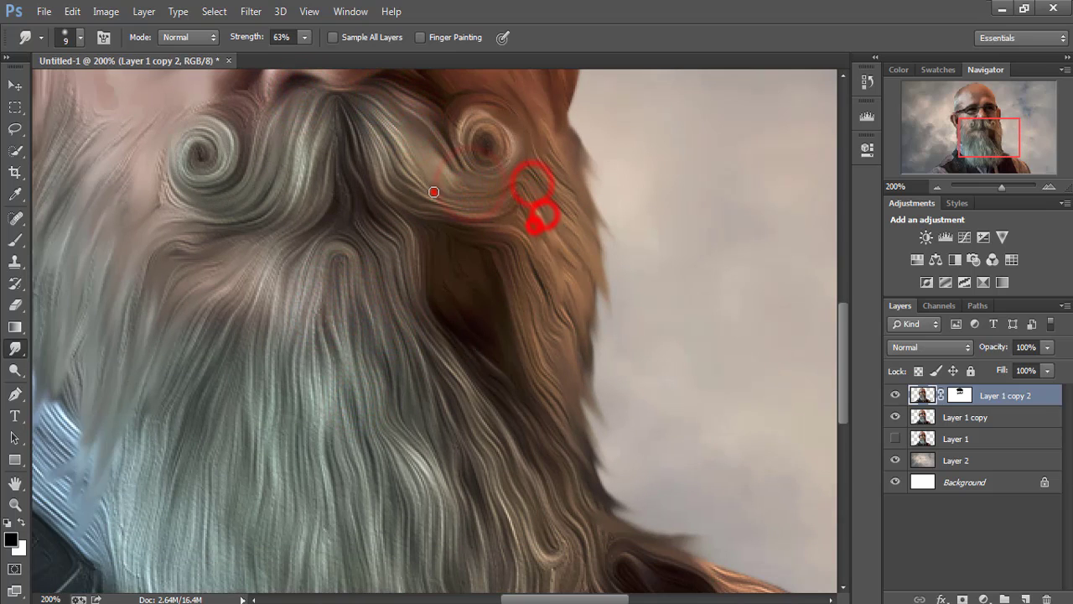
{"action": "left_click_drag", "start_coordinate": [433, 192], "coordinate": [481, 208]}
{"action": "left_click", "coordinate": [186, 204]}
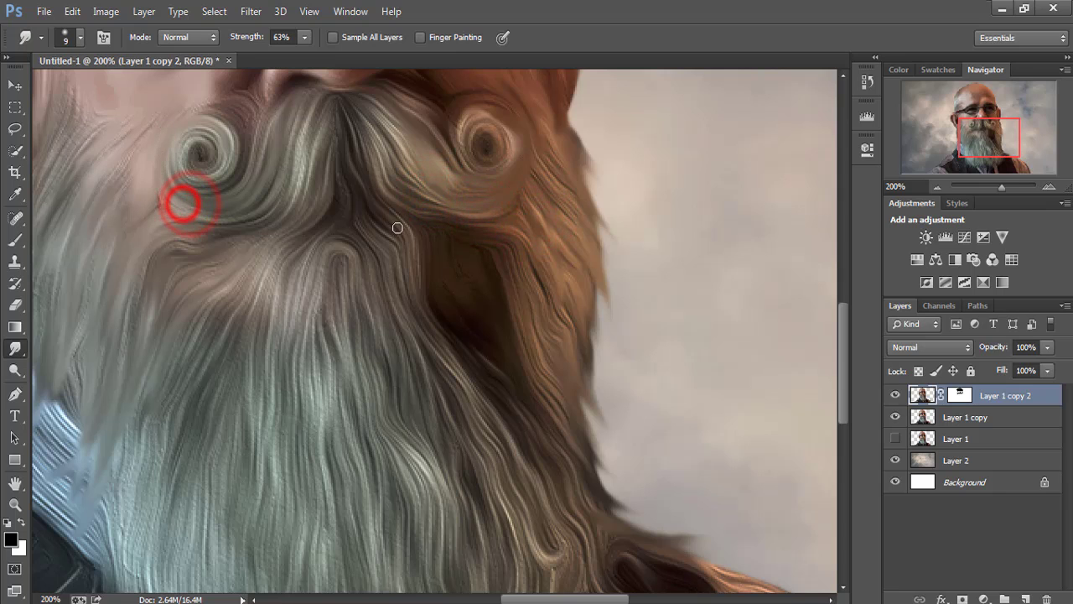
{"action": "key", "text": "ctrl+0"}
{"action": "left_click", "coordinate": [11, 86]}
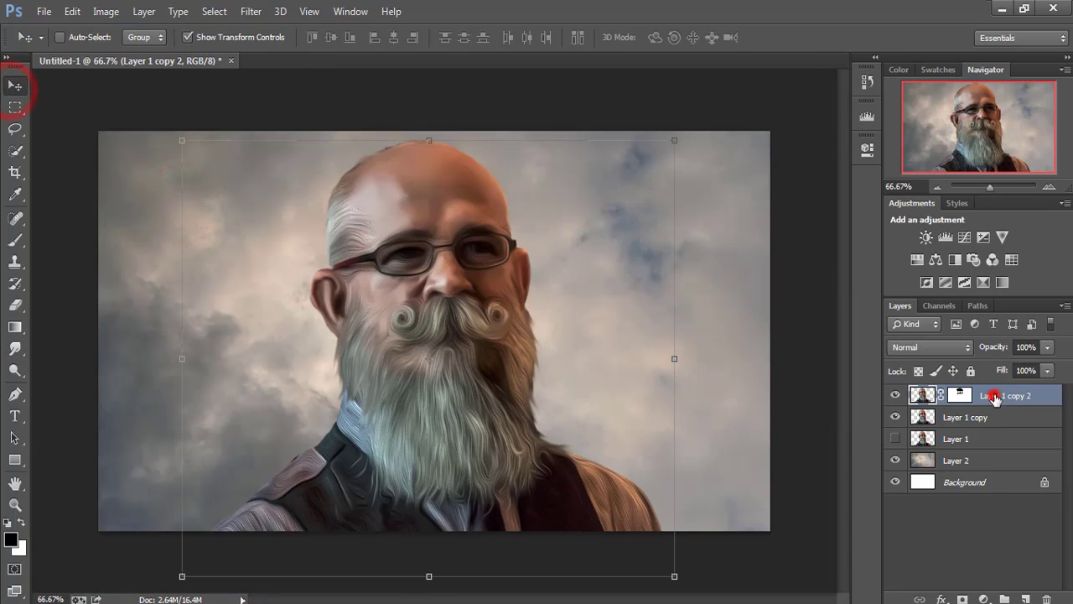
- Apply a 1.1-pixel Gaussian Blur to the Layer 2 cloud background
{"action": "left_click", "coordinate": [977, 460]}
{"action": "left_click", "coordinate": [251, 11]}
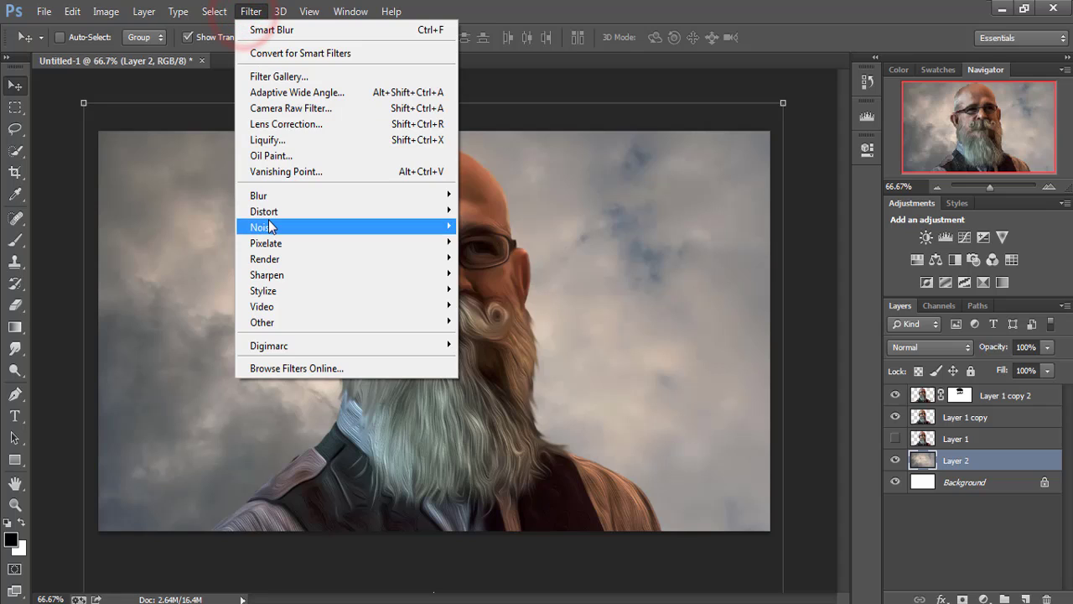
{"action": "mouse_move", "coordinate": [258, 196]}
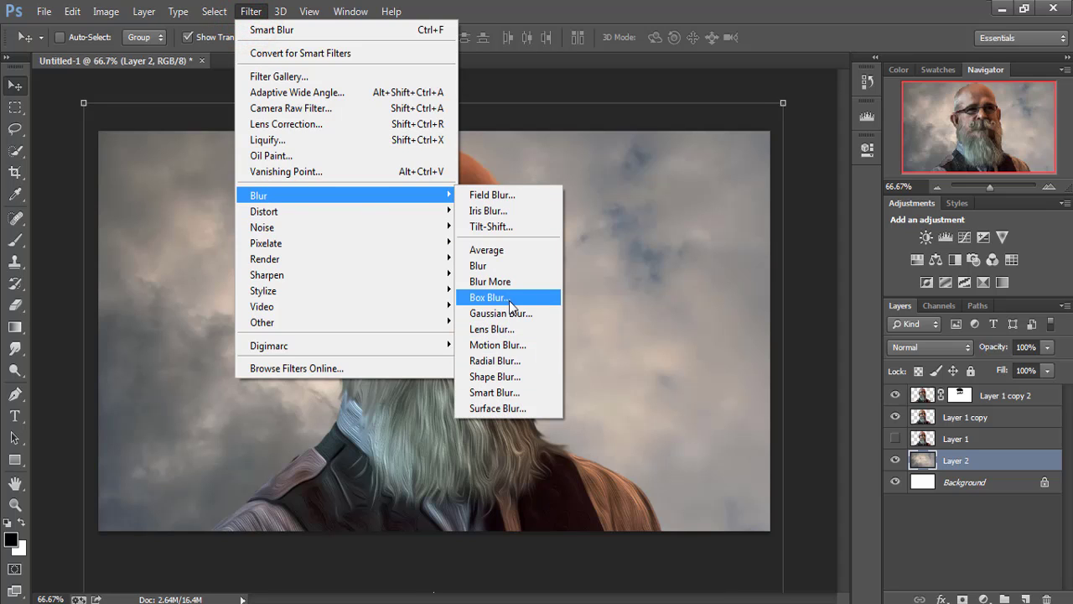
{"action": "left_click", "coordinate": [503, 312]}
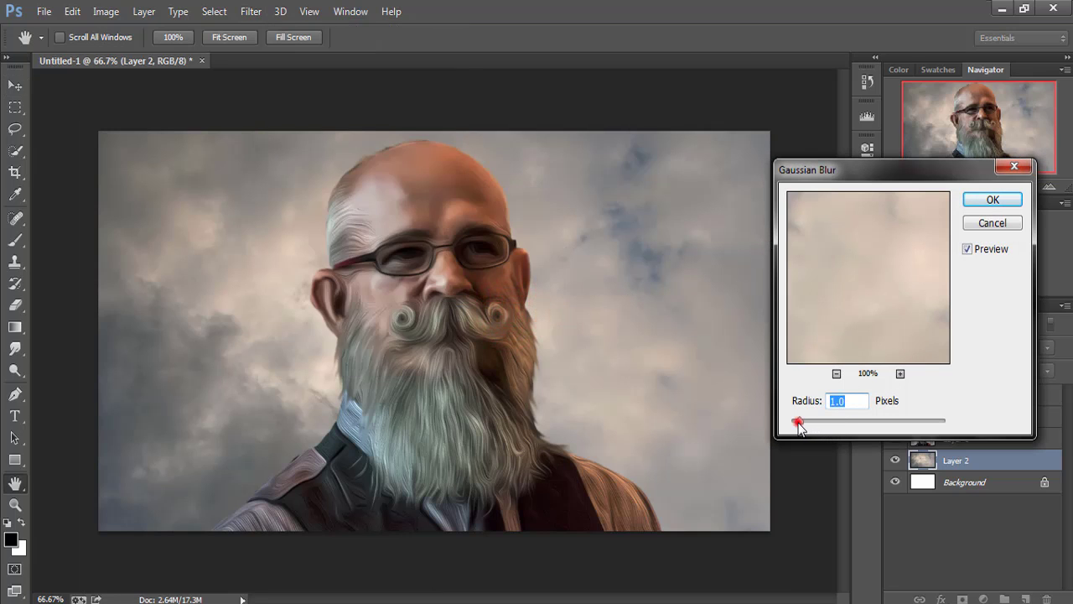
{"action": "left_click_drag", "start_coordinate": [798, 422], "coordinate": [801, 422]}
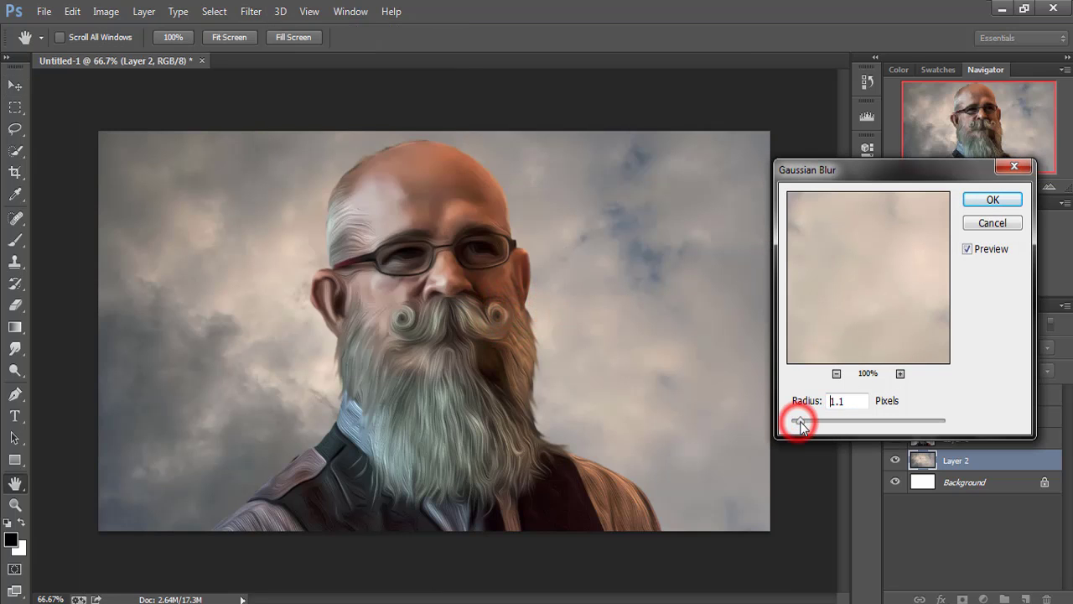
{"action": "left_click", "coordinate": [990, 200]}
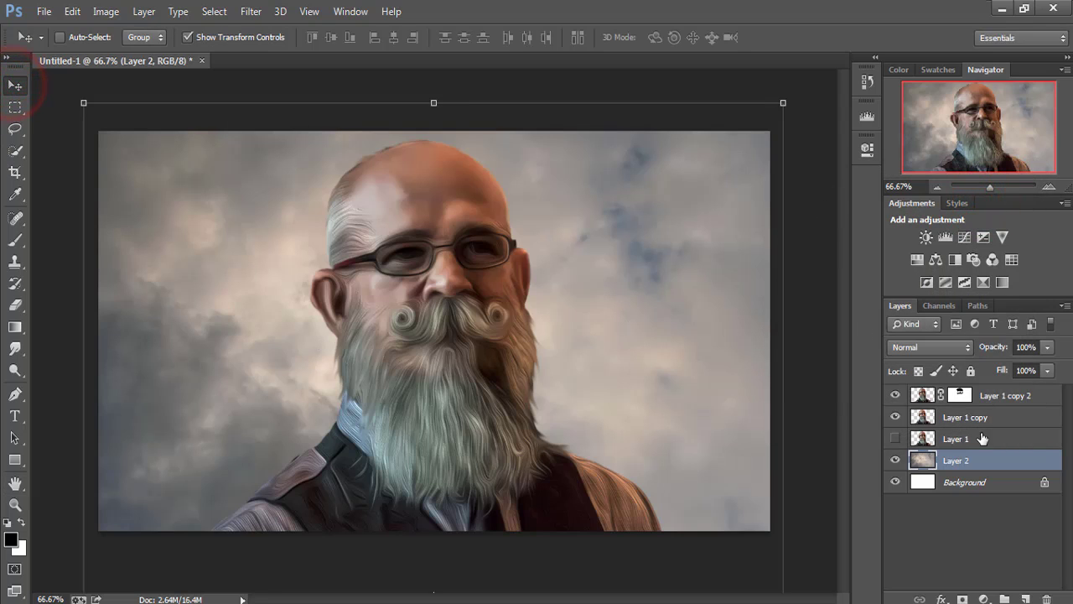
- On a new layer, dab one 1100-size white brush glow around the face
{"action": "left_click", "coordinate": [1023, 598]}
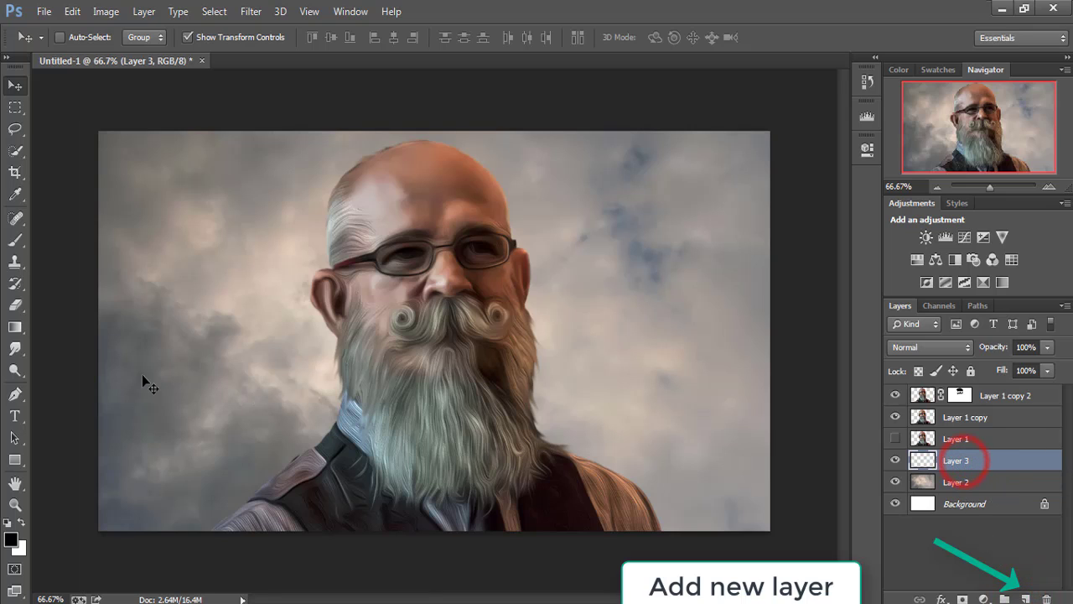
{"action": "left_click", "coordinate": [14, 243]}
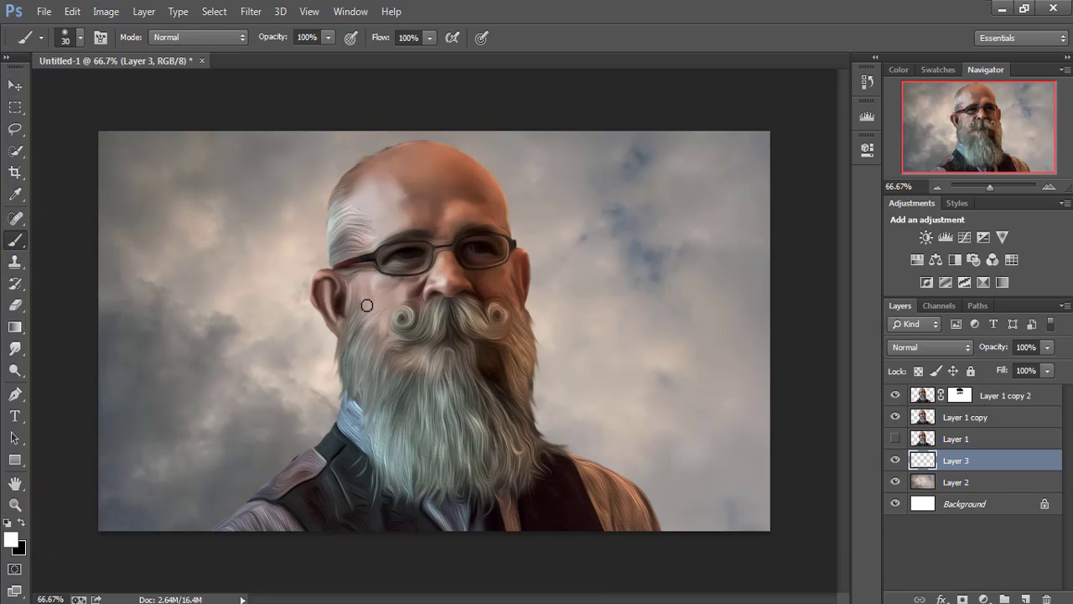
{"action": "key", "text": "bracketright"}
{"action": "key", "text": "bracketright"}
{"action": "key", "text": "bracketright"}
{"action": "key", "text": "bracketright"}
{"action": "key", "text": "bracketright"}
{"action": "key", "text": "bracketright"}
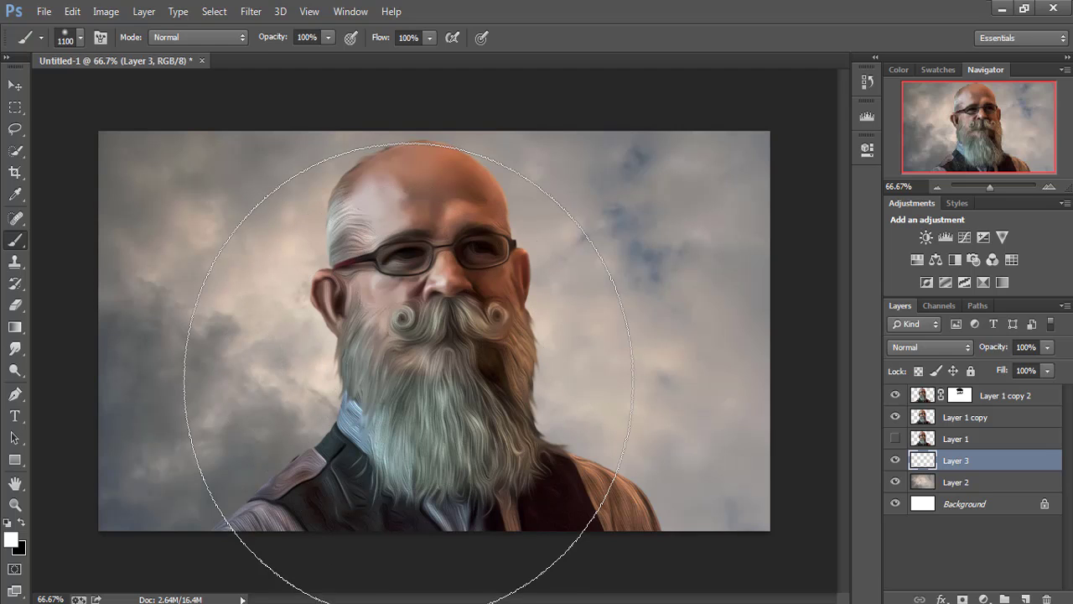
{"action": "left_click", "coordinate": [411, 350]}
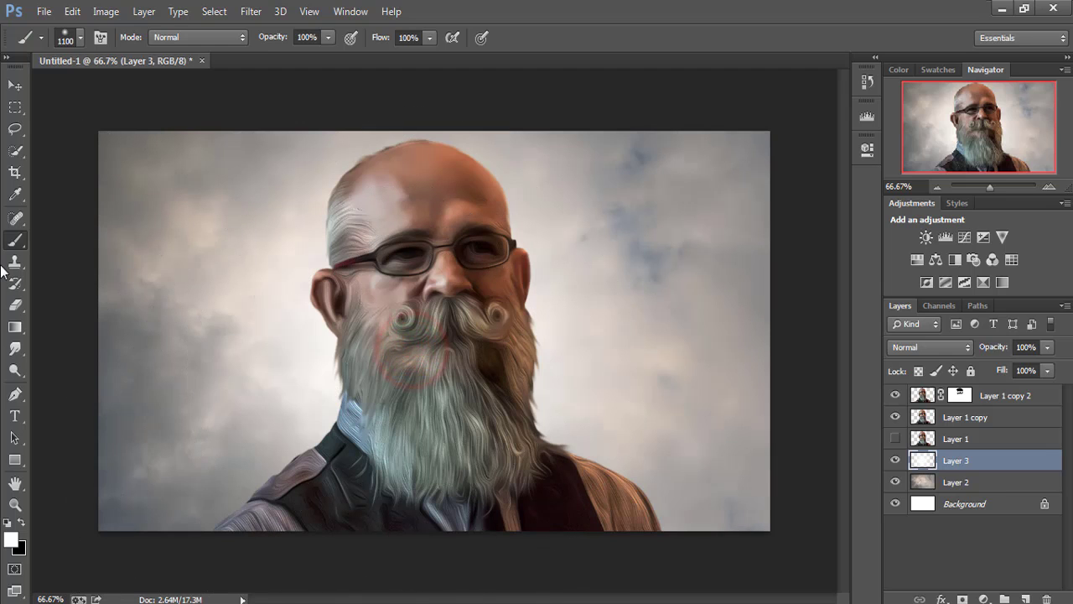
- Lower the glow layer's opacity to 58%
{"action": "left_click", "coordinate": [11, 88]}
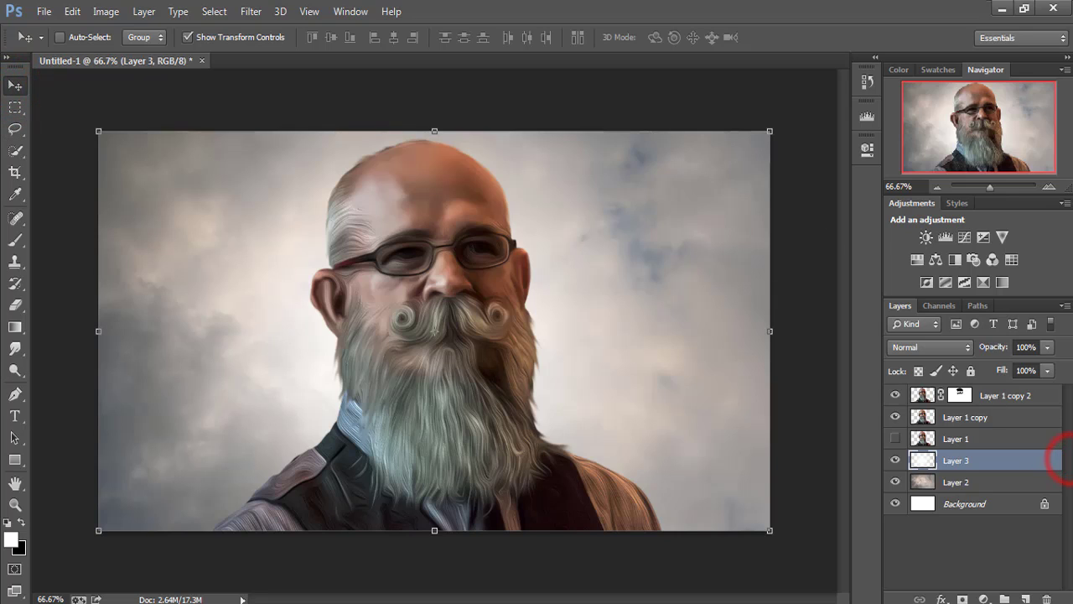
{"action": "left_click", "coordinate": [1047, 346]}
{"action": "left_click_drag", "start_coordinate": [1029, 370], "coordinate": [1027, 370]}
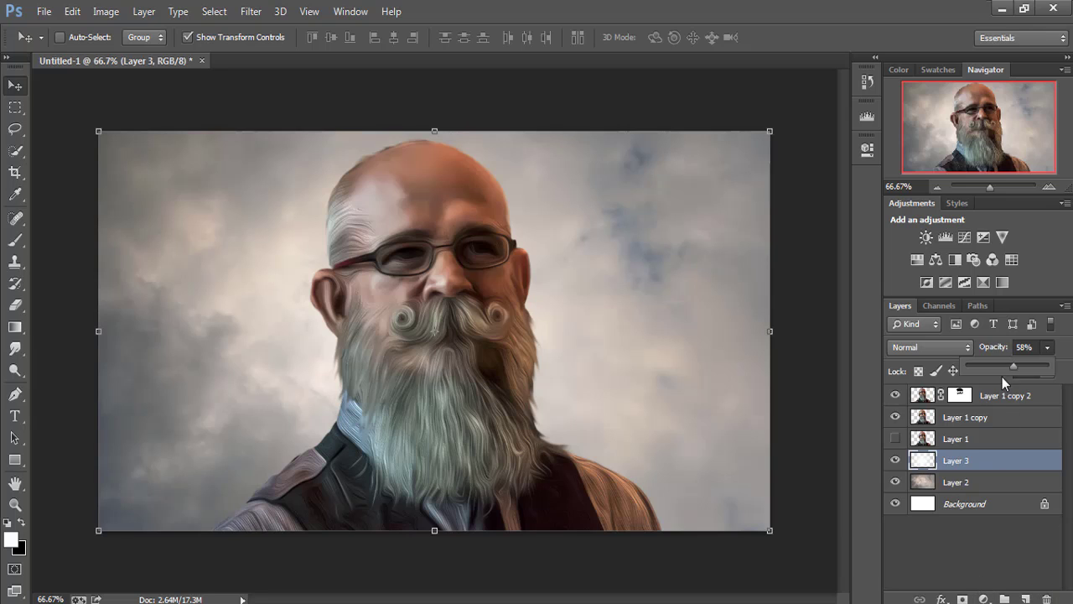
{"action": "left_click", "coordinate": [1001, 394]}
- Add a Selective Color layer with Cyans at Cyan +66, Magenta +30, Yellow +50, Black +31
{"action": "left_click", "coordinate": [983, 597]}
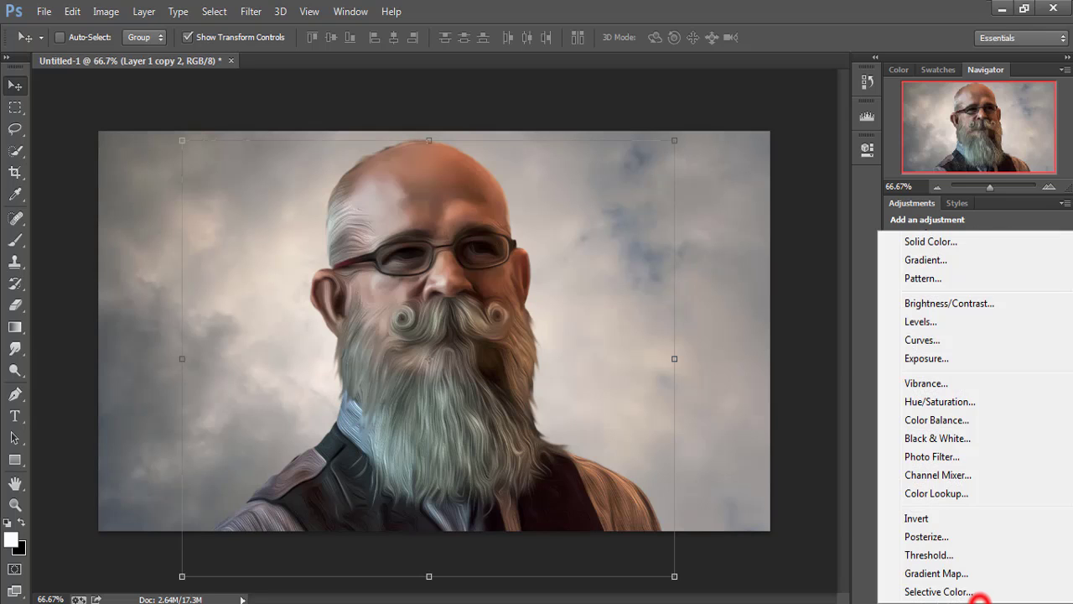
{"action": "left_click", "coordinate": [947, 589]}
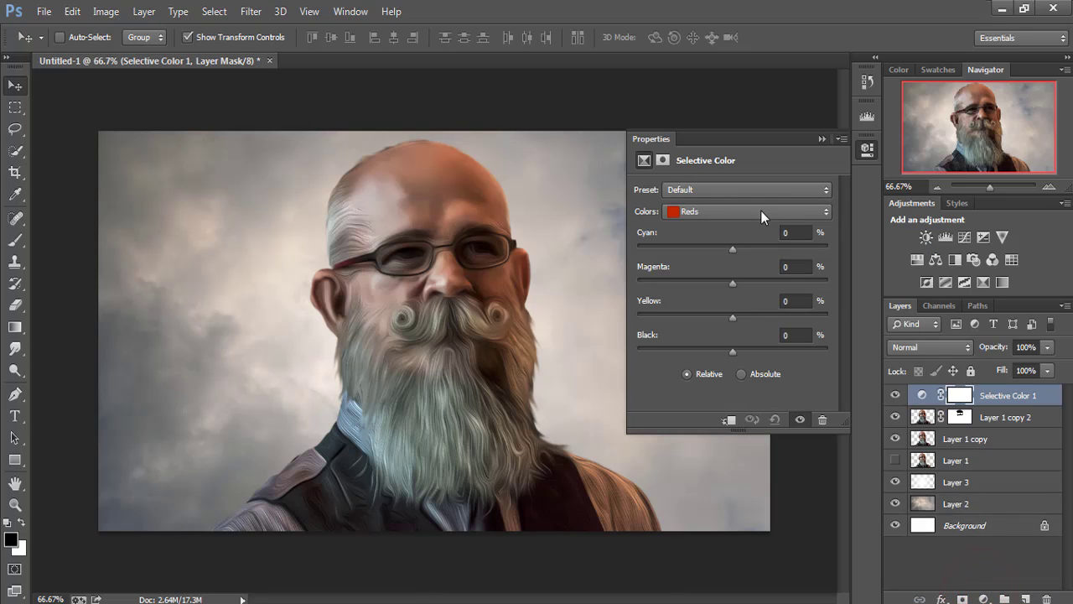
{"action": "left_click", "coordinate": [761, 210]}
{"action": "left_click", "coordinate": [730, 270]}
{"action": "mouse_move", "coordinate": [733, 252]}
{"action": "left_mouse_down"}
{"action": "mouse_move", "coordinate": [670, 248]}
{"action": "mouse_move", "coordinate": [797, 254]}
{"action": "left_mouse_up"}
{"action": "left_click_drag", "start_coordinate": [732, 283], "coordinate": [779, 282]}
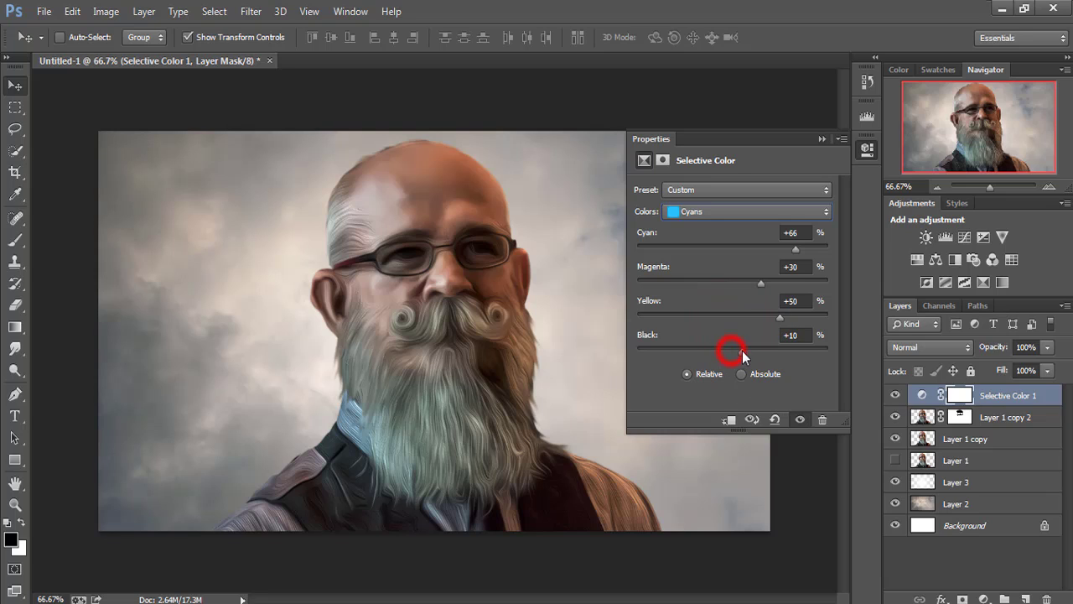
{"action": "left_click_drag", "start_coordinate": [742, 351], "coordinate": [762, 351]}
{"action": "left_click", "coordinate": [825, 139]}
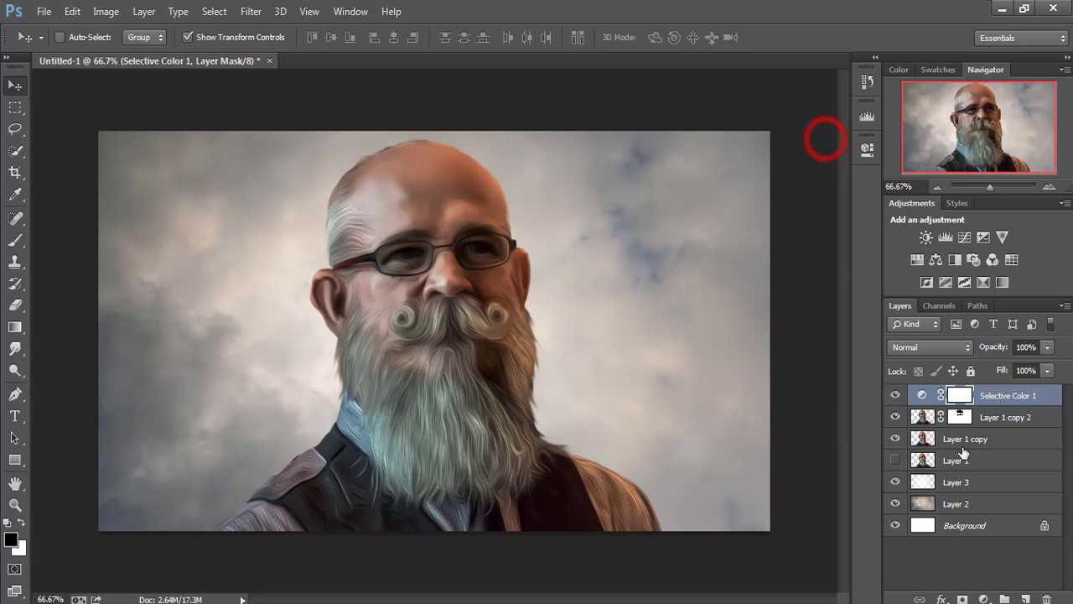
- Add a Photo Filter adjustment layer using the Yellow filter at about 29-31% density
{"action": "left_click", "coordinate": [995, 399]}
{"action": "left_click", "coordinate": [982, 598]}
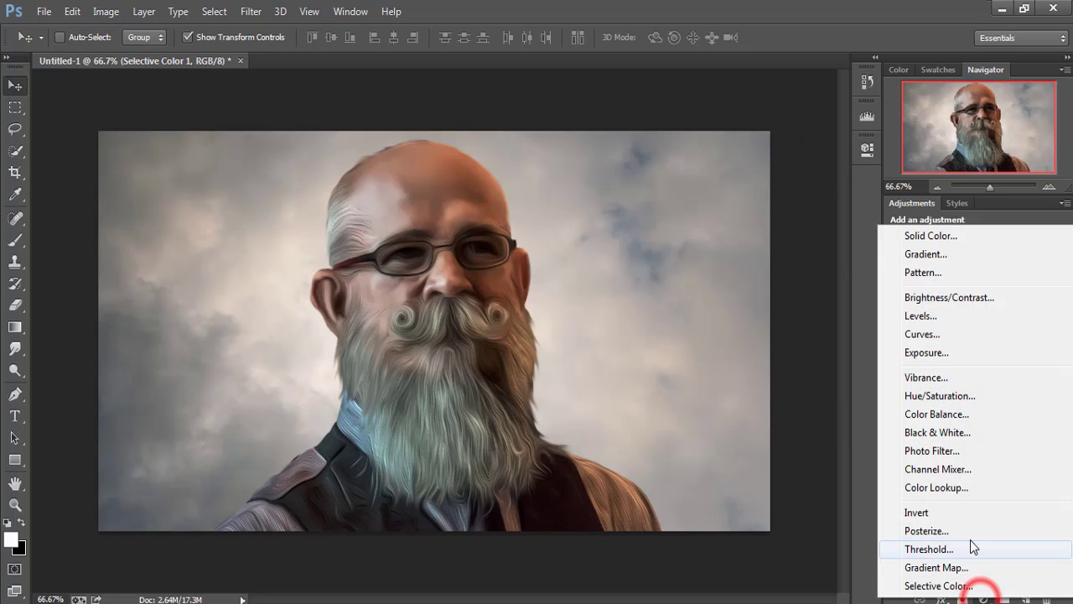
{"action": "left_click", "coordinate": [948, 450]}
{"action": "left_click", "coordinate": [749, 190]}
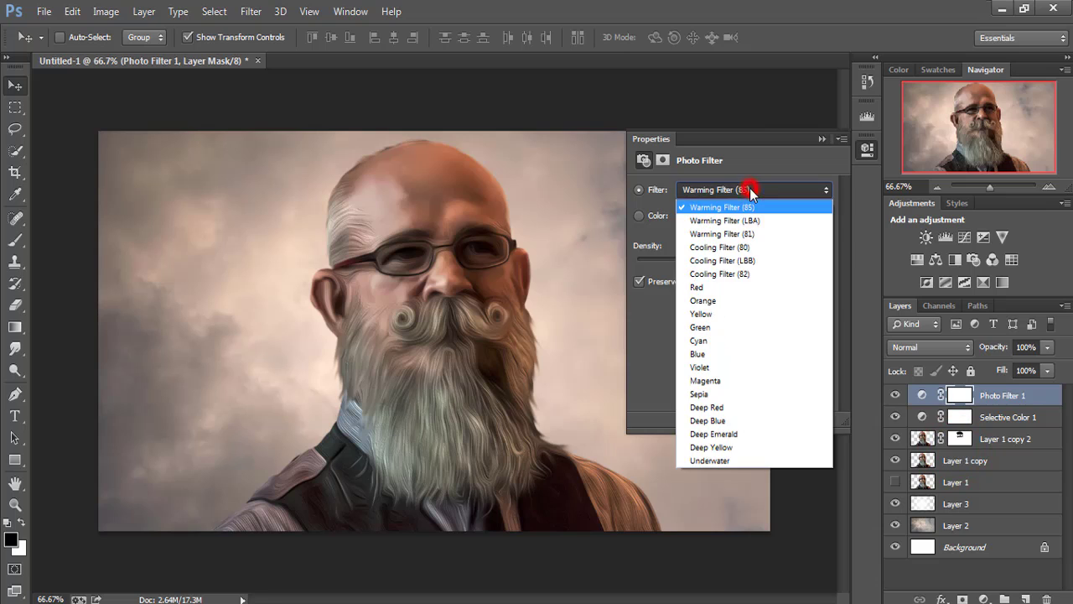
{"action": "left_click", "coordinate": [733, 341]}
{"action": "left_click_drag", "start_coordinate": [683, 260], "coordinate": [696, 261]}
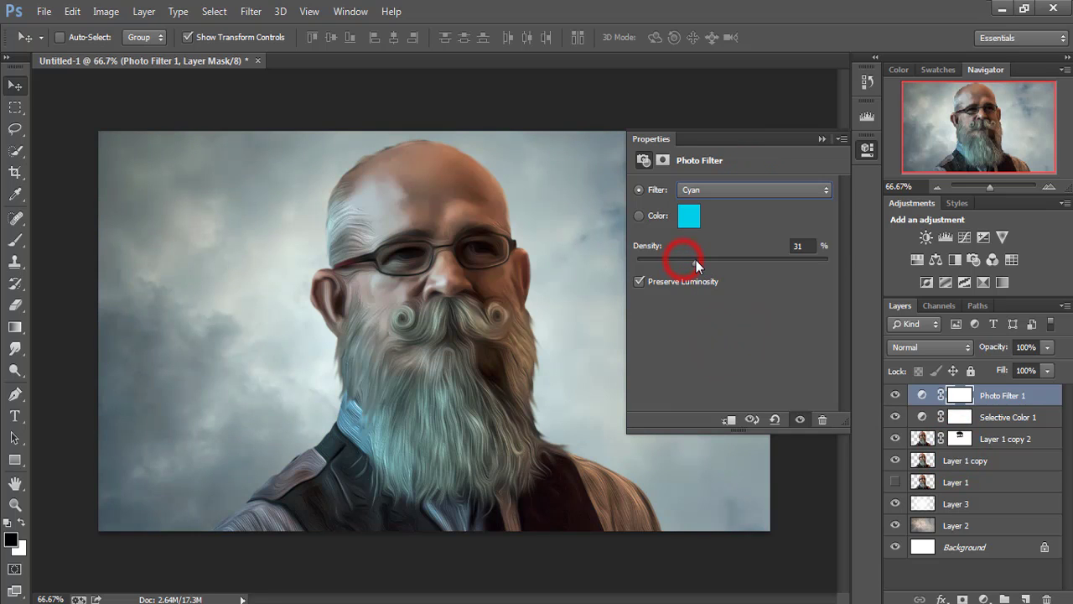
{"action": "left_click", "coordinate": [757, 191]}
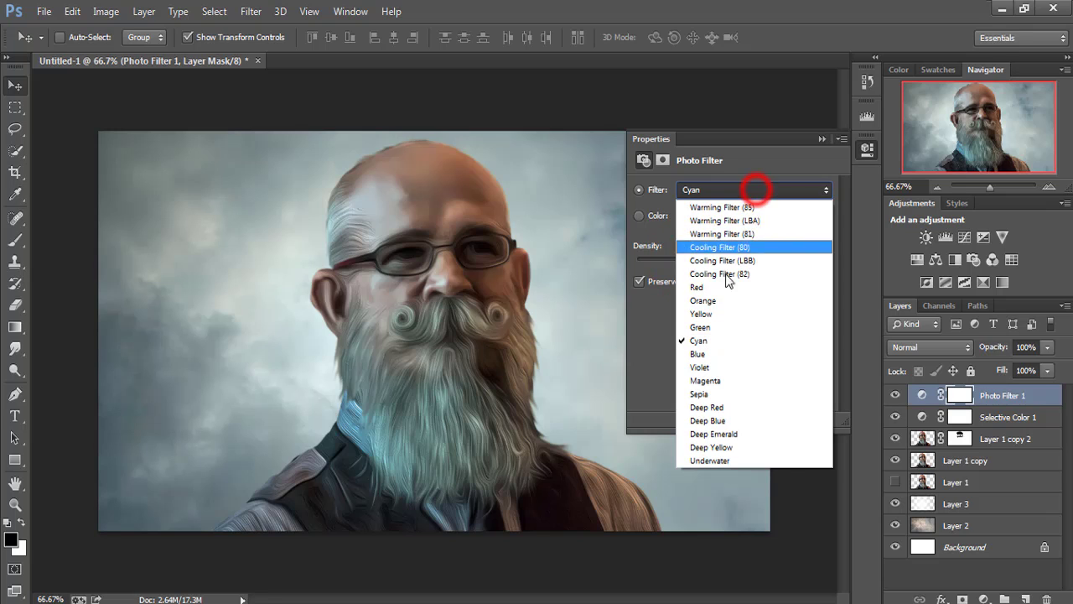
{"action": "left_click", "coordinate": [717, 315]}
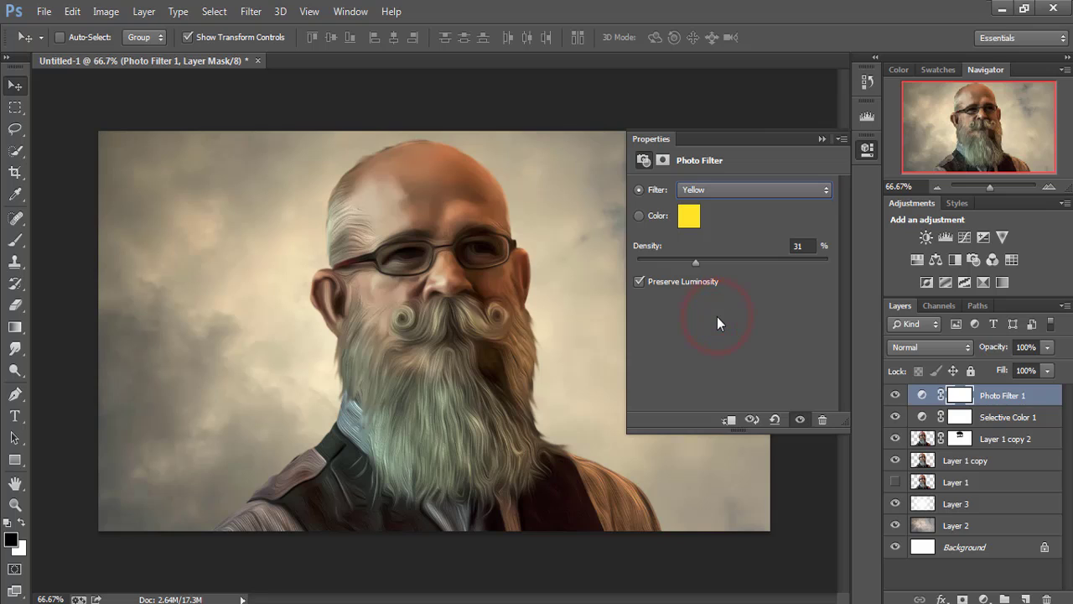
{"action": "left_click_drag", "start_coordinate": [692, 264], "coordinate": [690, 264]}
{"action": "left_click", "coordinate": [822, 139]}
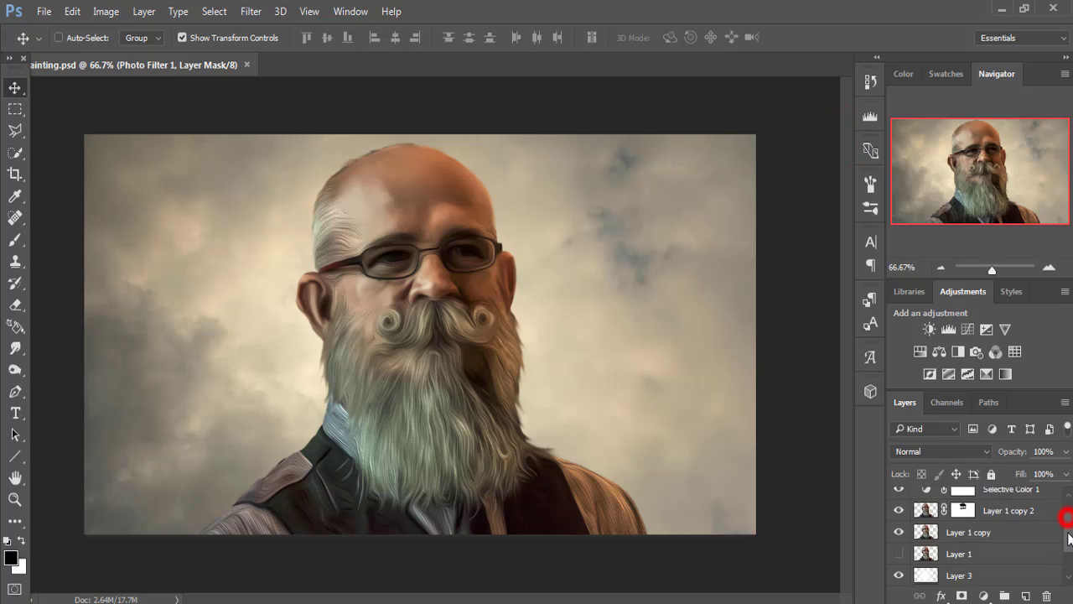
{"action": "left_click", "coordinate": [1068, 533]}
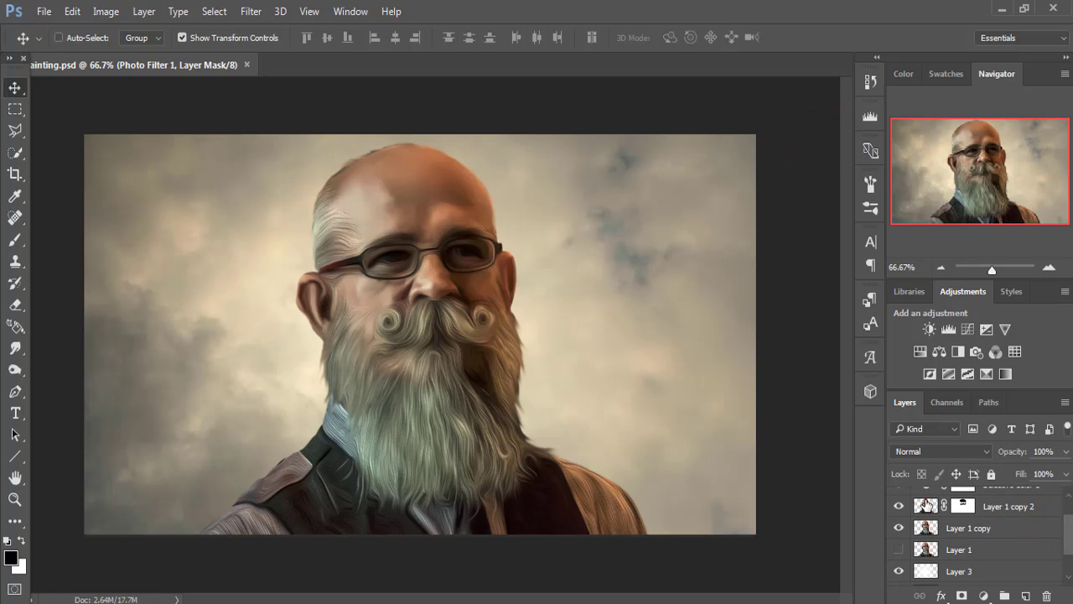
- On Layer 1 copy 2's image, zoom in and smudge the beard's right-edge strands outward
{"action": "left_click", "coordinate": [925, 504]}
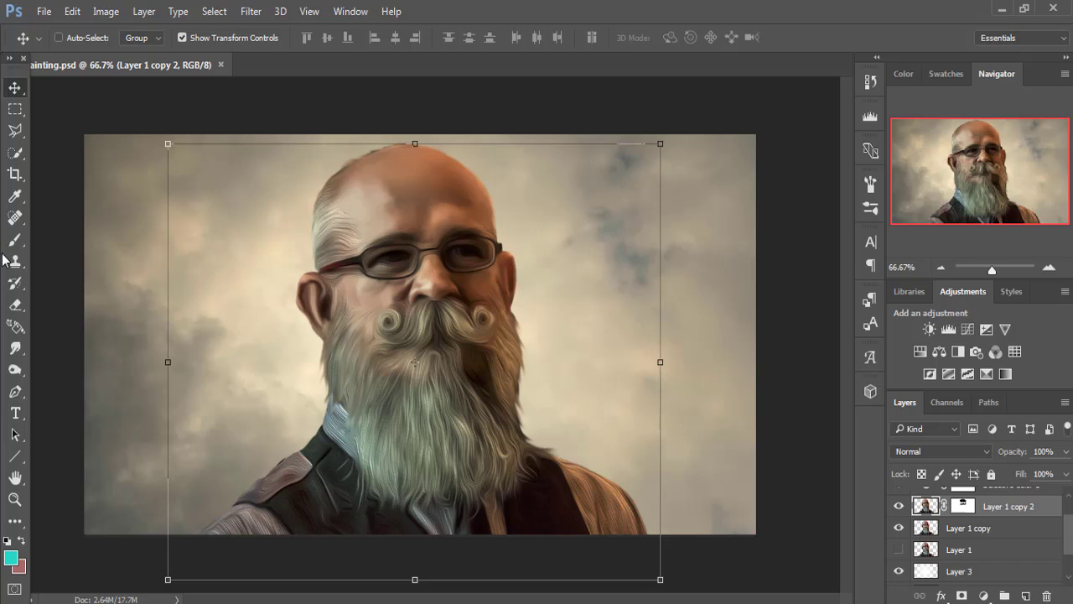
{"action": "left_click", "coordinate": [15, 348]}
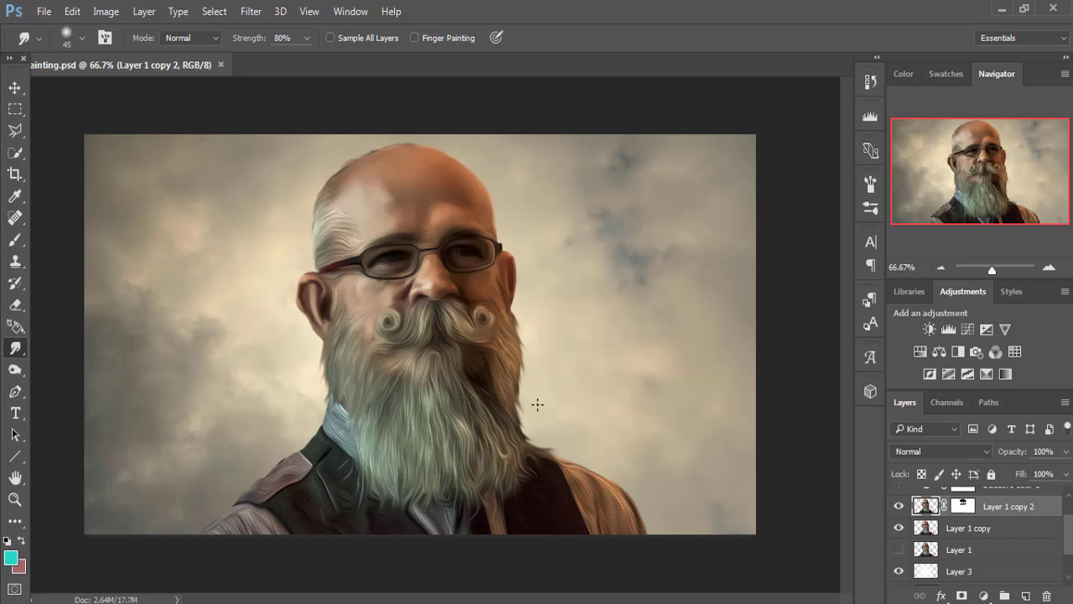
{"action": "scroll", "coordinate": [537, 404], "scroll_direction": "up", "scroll_amount": 1}
{"action": "scroll", "coordinate": [587, 434], "scroll_direction": "up", "scroll_amount": 1}
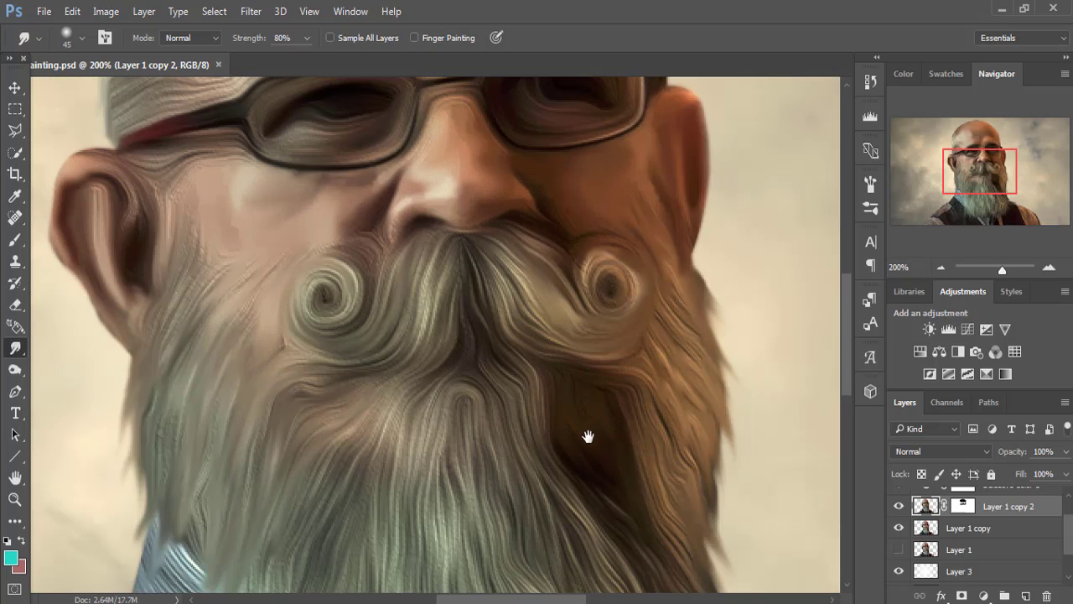
{"action": "left_click_drag", "start_coordinate": [587, 438], "coordinate": [359, 366]}
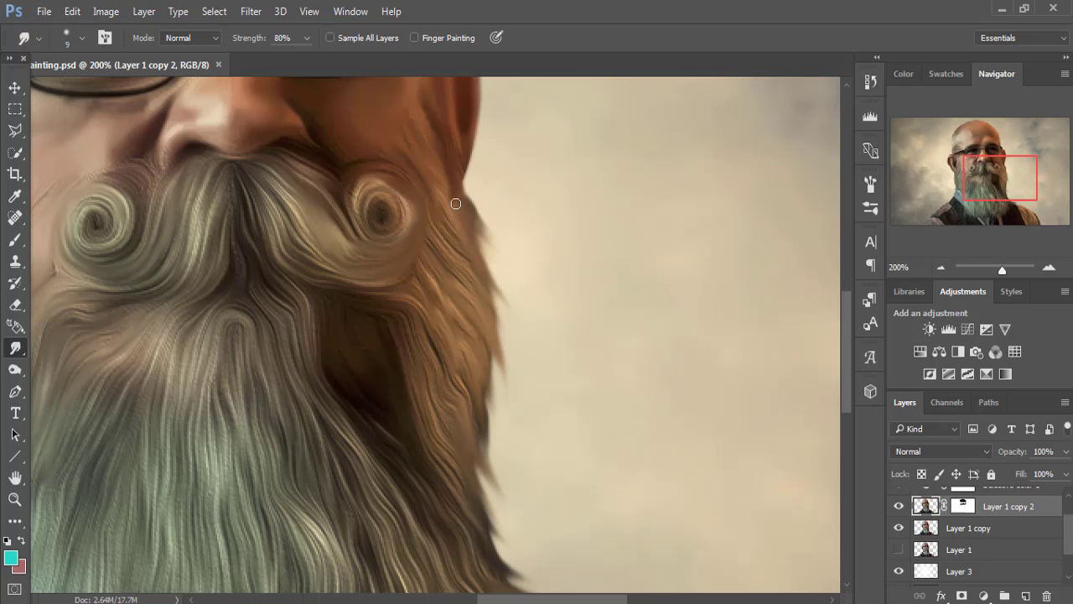
{"action": "mouse_move", "coordinate": [455, 204]}
{"action": "left_mouse_down"}
{"action": "mouse_move", "coordinate": [511, 327]}
{"action": "mouse_move", "coordinate": [471, 240]}
{"action": "mouse_move", "coordinate": [507, 352]}
{"action": "left_mouse_up"}
{"action": "mouse_move", "coordinate": [472, 226]}
{"action": "left_mouse_down"}
{"action": "mouse_move", "coordinate": [468, 283]}
{"action": "mouse_move", "coordinate": [507, 360]}
{"action": "left_mouse_up"}
- Drag the lower right-edge beard strands outward and downward into wispy trails
{"action": "mouse_move", "coordinate": [482, 298]}
{"action": "left_mouse_down"}
{"action": "mouse_move", "coordinate": [515, 402]}
{"action": "mouse_move", "coordinate": [513, 393]}
{"action": "left_mouse_up"}
{"action": "left_click_drag", "start_coordinate": [476, 331], "coordinate": [503, 406]}
{"action": "mouse_move", "coordinate": [472, 367]}
{"action": "left_mouse_down"}
{"action": "mouse_move", "coordinate": [503, 393]}
{"action": "mouse_move", "coordinate": [494, 411]}
{"action": "mouse_move", "coordinate": [515, 406]}
{"action": "mouse_move", "coordinate": [511, 503]}
{"action": "left_mouse_up"}
{"action": "left_click_drag", "start_coordinate": [469, 444], "coordinate": [503, 524]}
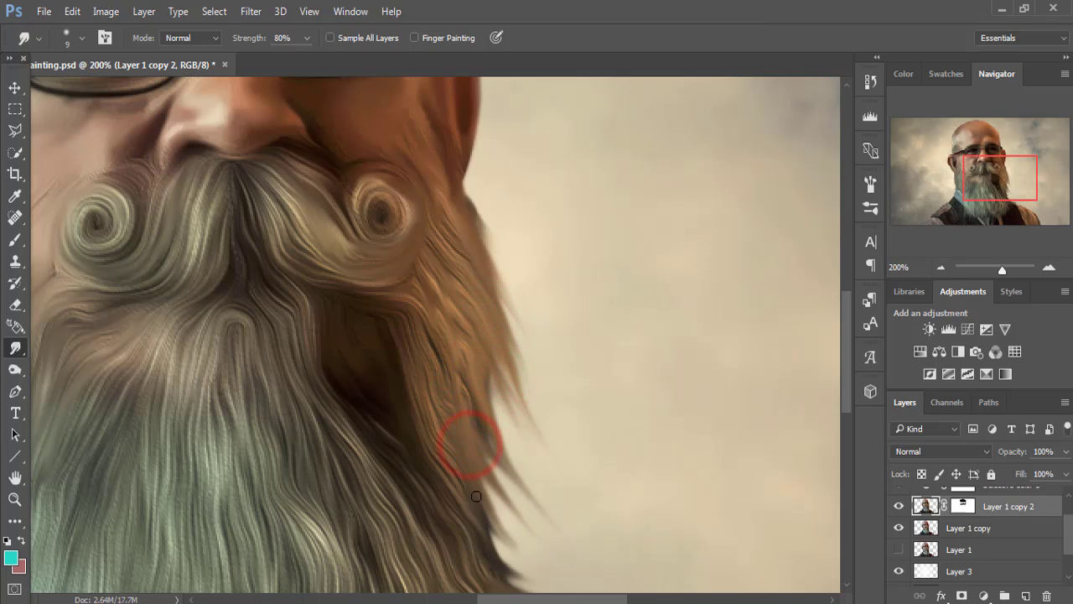
{"action": "left_click_drag", "start_coordinate": [469, 436], "coordinate": [528, 566]}
{"action": "mouse_move", "coordinate": [470, 488]}
{"action": "left_mouse_down"}
{"action": "mouse_move", "coordinate": [553, 578]}
{"action": "mouse_move", "coordinate": [537, 587]}
{"action": "left_mouse_up"}
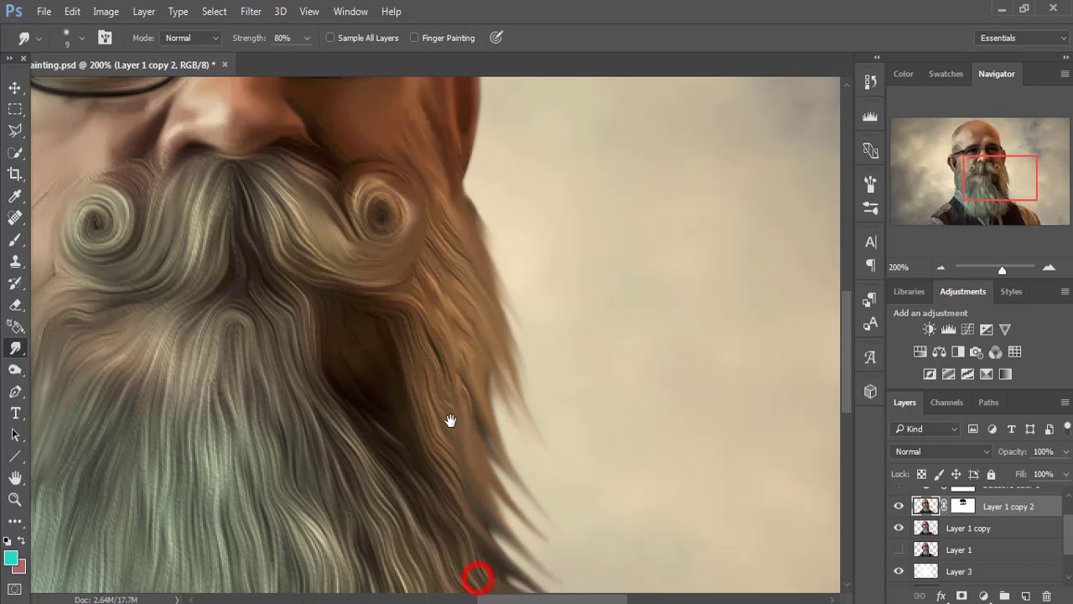
- Smudge the beard's right edge down into wispy strands over the shoulder
{"action": "left_click_drag", "start_coordinate": [485, 367], "coordinate": [570, 330]}
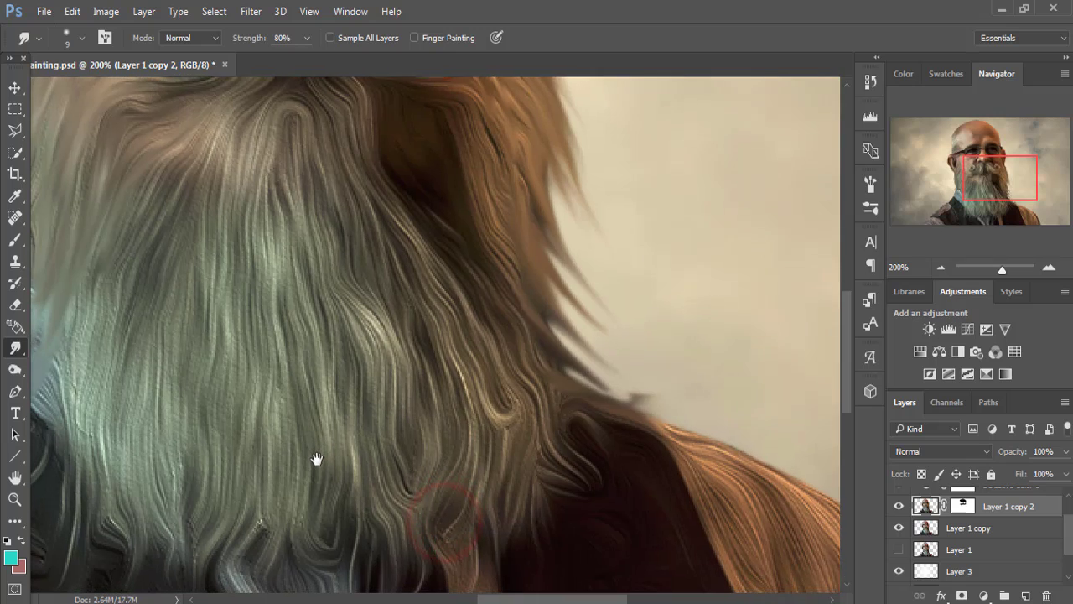
{"action": "left_click_drag", "start_coordinate": [542, 125], "coordinate": [586, 224]}
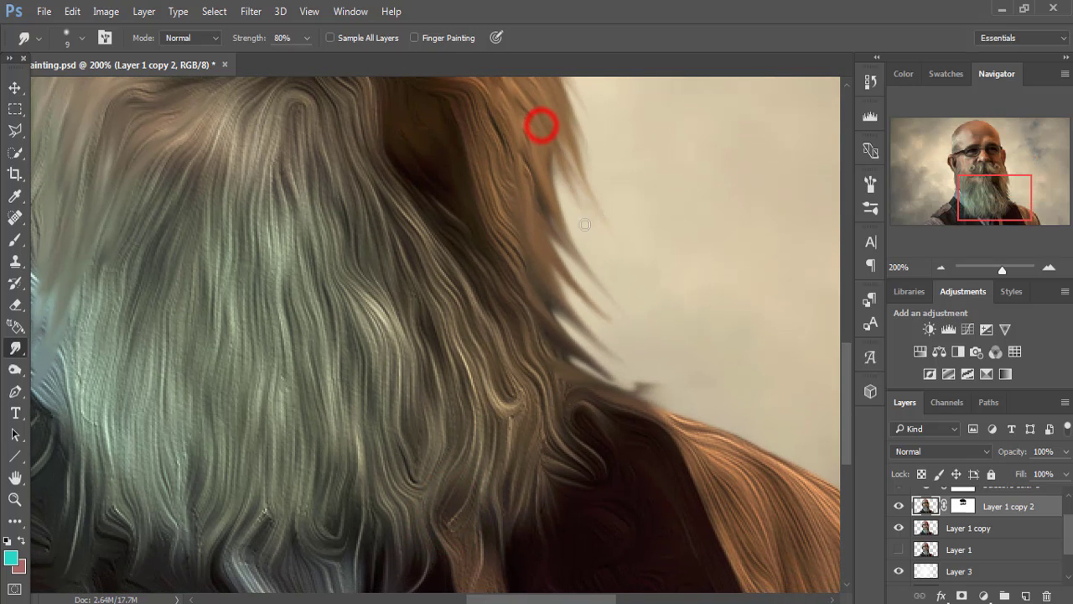
{"action": "left_click_drag", "start_coordinate": [534, 136], "coordinate": [583, 261]}
{"action": "left_click_drag", "start_coordinate": [548, 178], "coordinate": [578, 352]}
{"action": "mouse_move", "coordinate": [541, 280]}
{"action": "left_mouse_down"}
{"action": "mouse_move", "coordinate": [575, 416]}
{"action": "mouse_move", "coordinate": [632, 512]}
{"action": "left_mouse_up"}
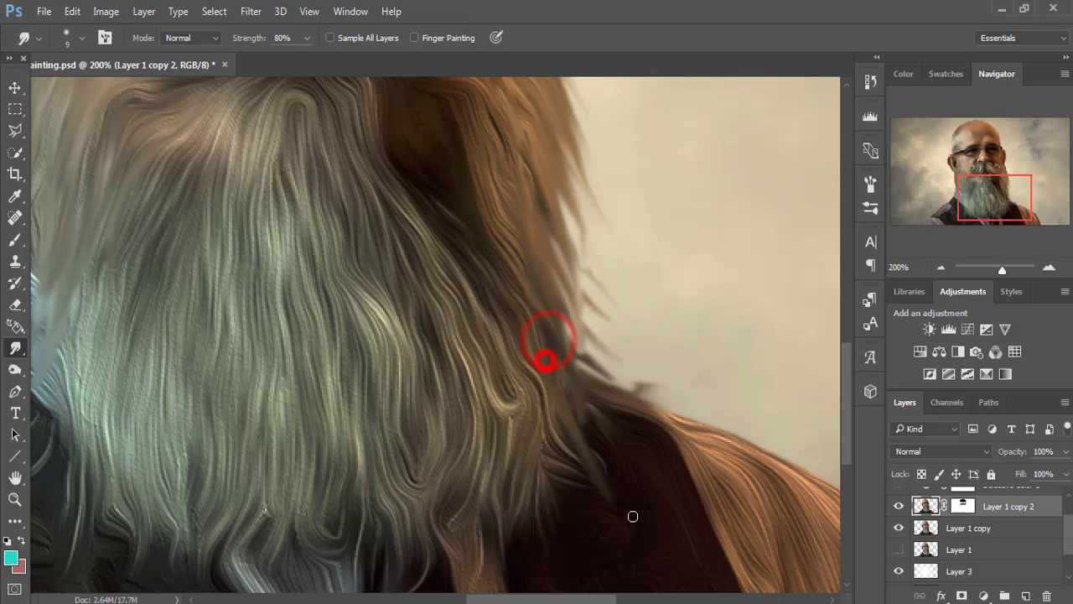
{"action": "left_click_drag", "start_coordinate": [547, 397], "coordinate": [595, 570]}
{"action": "mouse_move", "coordinate": [550, 406]}
{"action": "left_mouse_down"}
{"action": "mouse_move", "coordinate": [566, 434]}
{"action": "mouse_move", "coordinate": [532, 491]}
{"action": "left_mouse_up"}
{"action": "left_click_drag", "start_coordinate": [546, 436], "coordinate": [554, 518]}
{"action": "left_click_drag", "start_coordinate": [544, 469], "coordinate": [554, 555]}
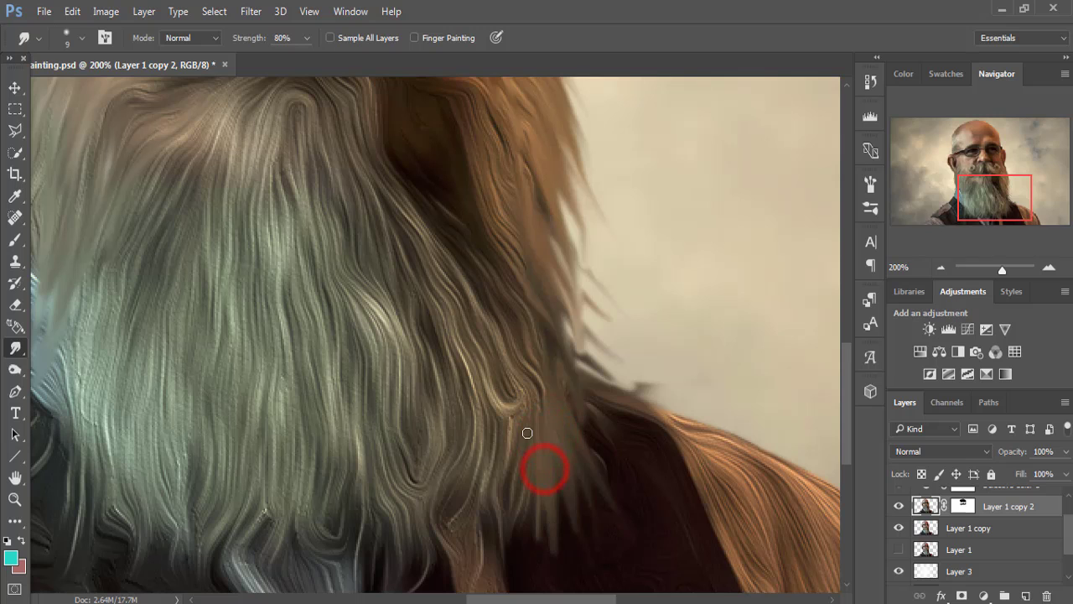
- Smudge the beard's left edge down into strands over the blue collar
{"action": "mouse_move", "coordinate": [434, 419]}
{"action": "left_mouse_down"}
{"action": "mouse_move", "coordinate": [663, 479]}
{"action": "mouse_move", "coordinate": [701, 476]}
{"action": "left_mouse_up"}
{"action": "left_click_drag", "start_coordinate": [247, 130], "coordinate": [239, 277]}
{"action": "left_click_drag", "start_coordinate": [250, 229], "coordinate": [229, 342]}
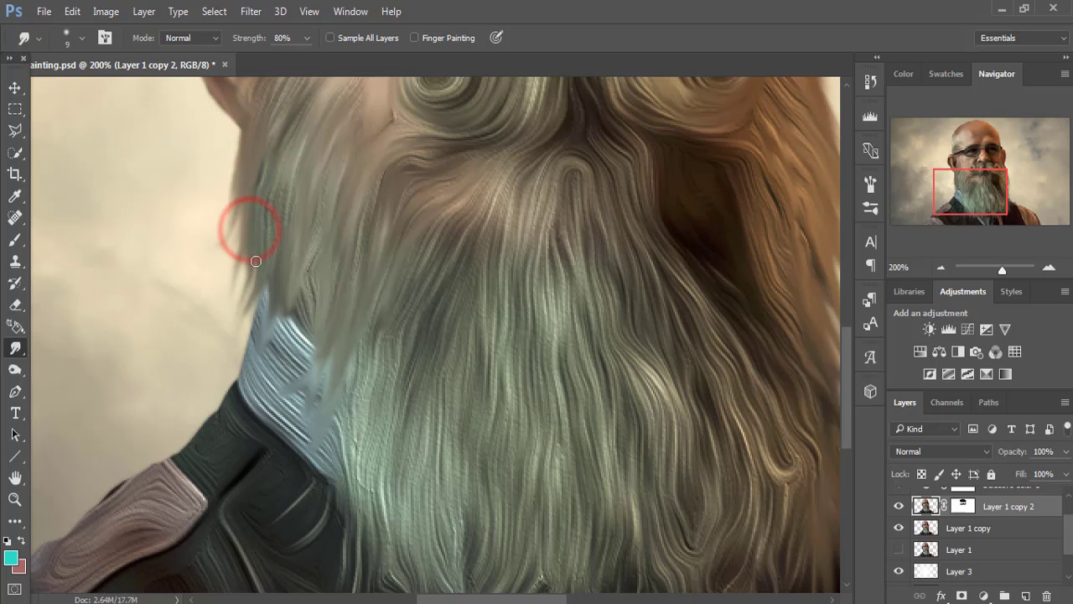
{"action": "left_click_drag", "start_coordinate": [257, 259], "coordinate": [232, 321]}
{"action": "left_click_drag", "start_coordinate": [237, 152], "coordinate": [202, 318]}
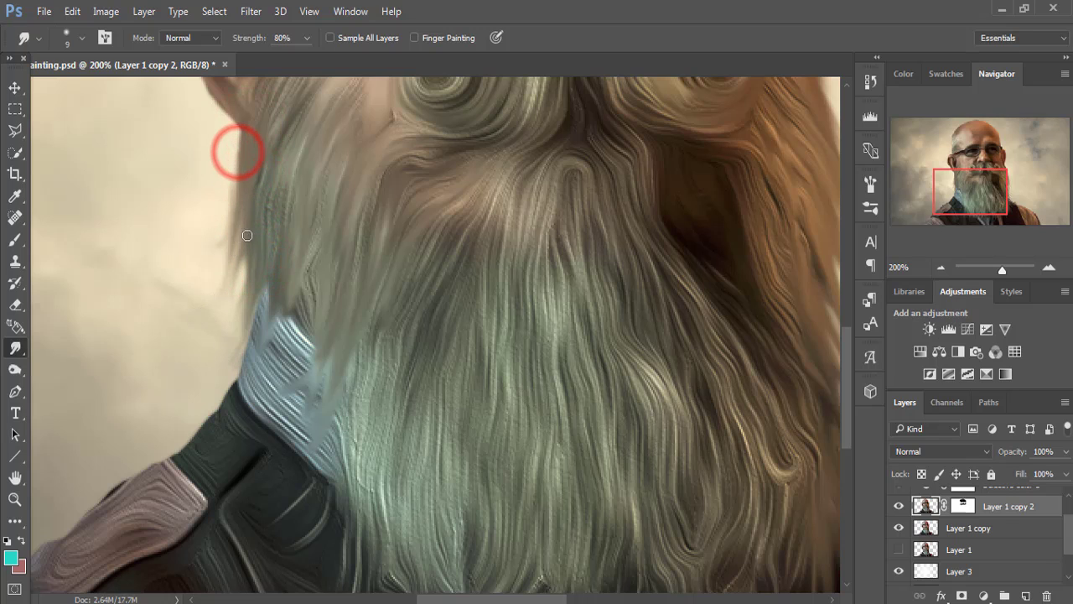
{"action": "left_click_drag", "start_coordinate": [285, 244], "coordinate": [289, 352]}
{"action": "mouse_move", "coordinate": [295, 268]}
{"action": "left_mouse_down"}
{"action": "mouse_move", "coordinate": [323, 348]}
{"action": "mouse_move", "coordinate": [341, 579]}
{"action": "left_mouse_up"}
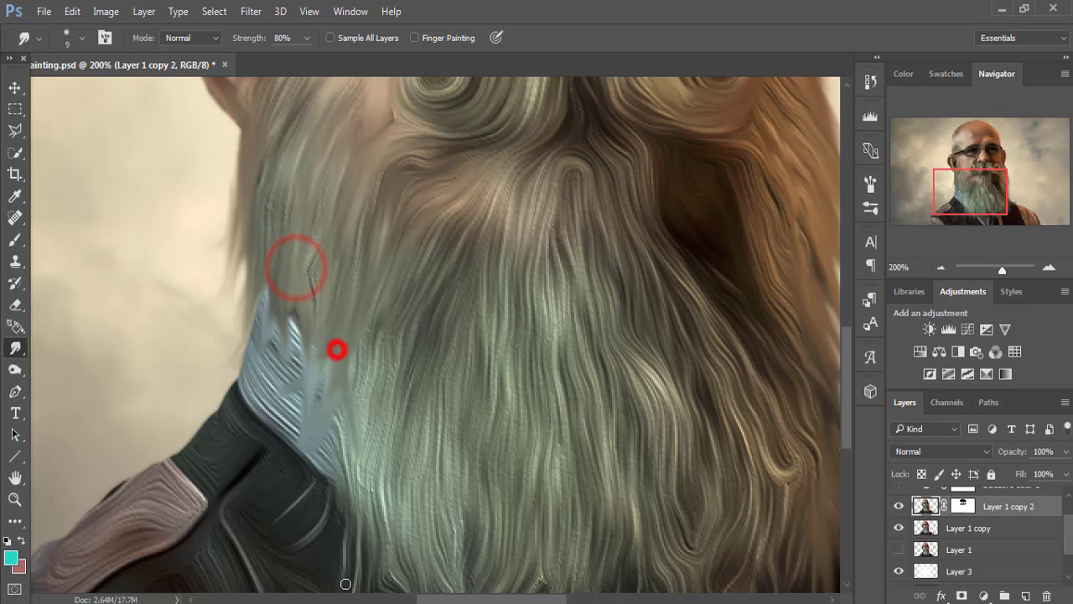
{"action": "left_click_drag", "start_coordinate": [331, 376], "coordinate": [339, 549]}
{"action": "left_click", "coordinate": [342, 444]}
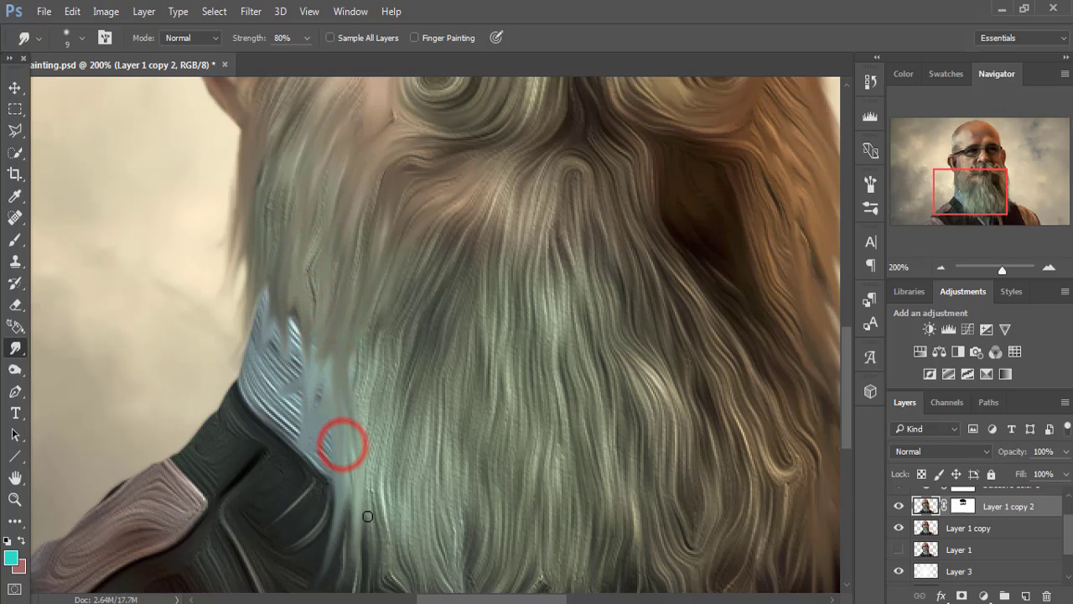
- Pull the centre of the beard's bottom edge down into strand tips over the vest
{"action": "left_click_drag", "start_coordinate": [367, 513], "coordinate": [367, 285]}
{"action": "left_click_drag", "start_coordinate": [359, 245], "coordinate": [371, 377]}
{"action": "left_click_drag", "start_coordinate": [433, 285], "coordinate": [425, 419]}
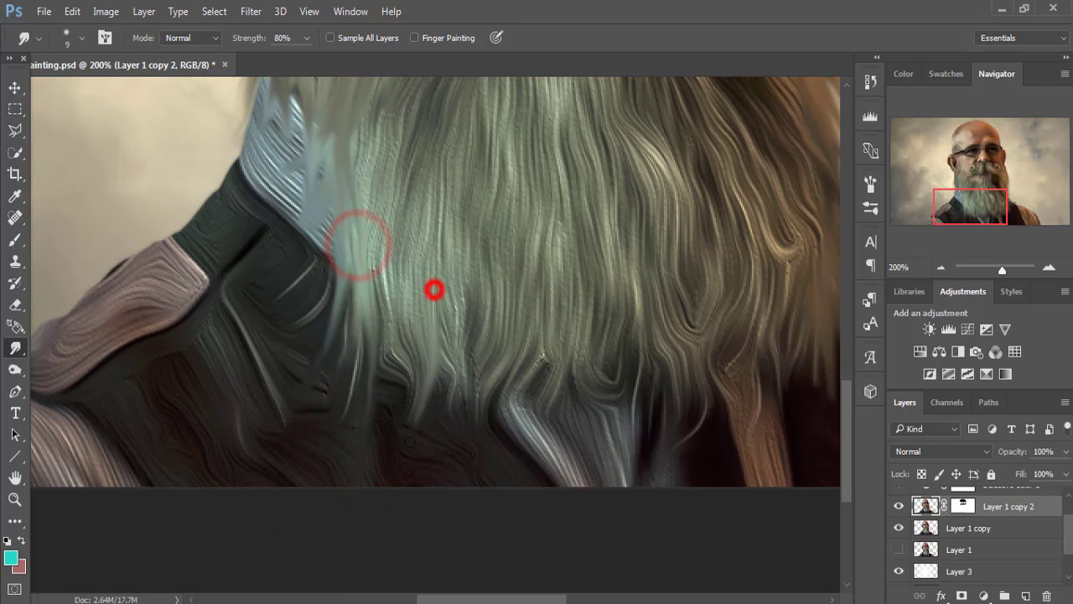
{"action": "mouse_move", "coordinate": [397, 342]}
{"action": "left_mouse_down"}
{"action": "mouse_move", "coordinate": [401, 415]}
{"action": "mouse_move", "coordinate": [394, 385]}
{"action": "left_mouse_up"}
{"action": "left_click_drag", "start_coordinate": [451, 461], "coordinate": [452, 452]}
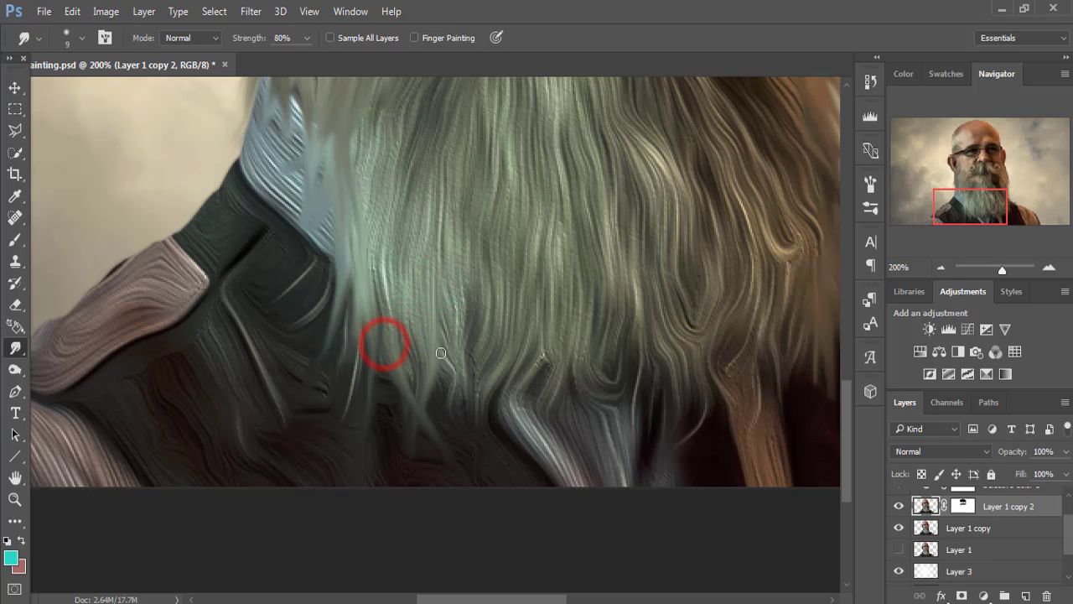
{"action": "left_click_drag", "start_coordinate": [439, 355], "coordinate": [498, 424]}
{"action": "left_click_drag", "start_coordinate": [498, 369], "coordinate": [521, 456]}
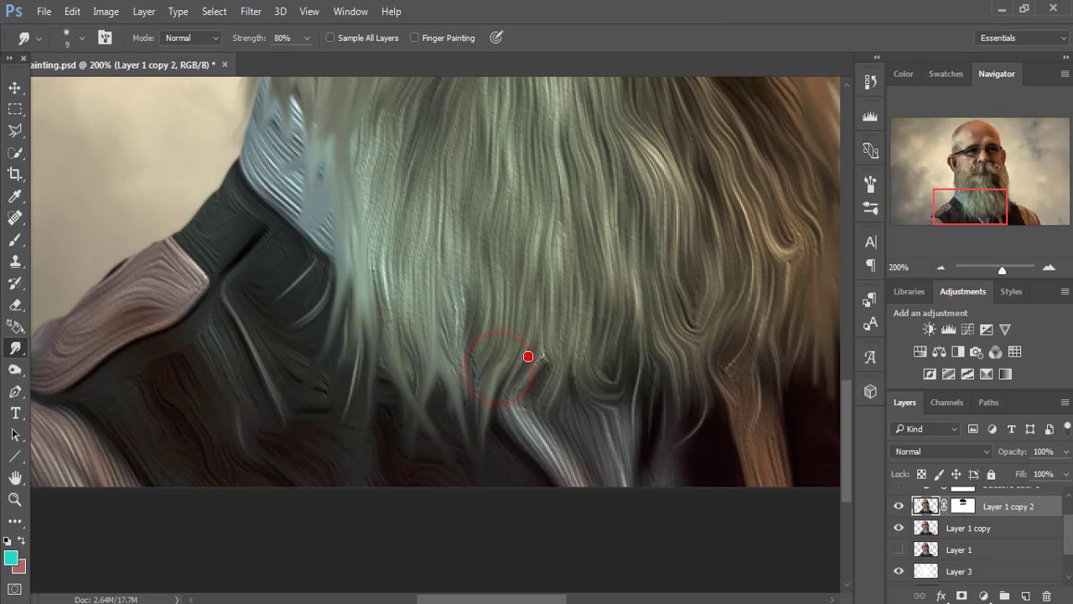
{"action": "mouse_move", "coordinate": [528, 356]}
{"action": "left_mouse_down"}
{"action": "mouse_move", "coordinate": [531, 402]}
{"action": "mouse_move", "coordinate": [500, 467]}
{"action": "left_mouse_up"}
{"action": "left_click_drag", "start_coordinate": [553, 361], "coordinate": [508, 472]}
- Drag the right and far-right beard strands down into pointed tips
{"action": "left_click_drag", "start_coordinate": [565, 347], "coordinate": [597, 404]}
{"action": "left_click_drag", "start_coordinate": [629, 353], "coordinate": [612, 447]}
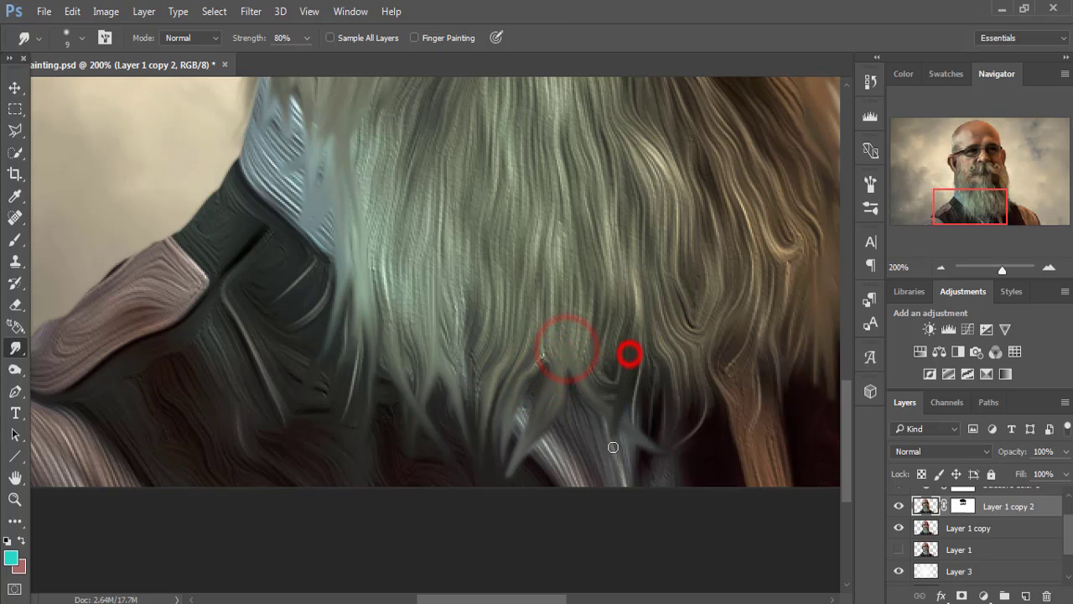
{"action": "left_click_drag", "start_coordinate": [621, 384], "coordinate": [640, 467]}
{"action": "left_click_drag", "start_coordinate": [670, 371], "coordinate": [687, 431]}
{"action": "mouse_move", "coordinate": [701, 352]}
{"action": "left_mouse_down"}
{"action": "mouse_move", "coordinate": [715, 356]}
{"action": "mouse_move", "coordinate": [726, 411]}
{"action": "left_mouse_up"}
{"action": "mouse_move", "coordinate": [747, 363]}
{"action": "left_mouse_down"}
{"action": "mouse_move", "coordinate": [742, 450]}
{"action": "mouse_move", "coordinate": [776, 440]}
{"action": "left_mouse_up"}
{"action": "left_click_drag", "start_coordinate": [777, 377], "coordinate": [779, 424]}
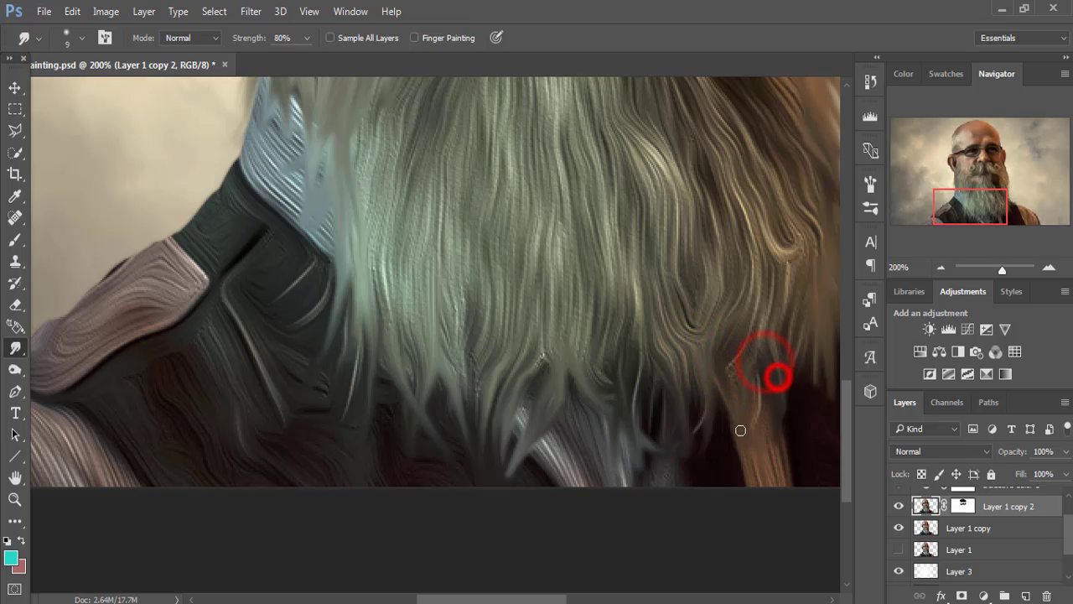
{"action": "left_click_drag", "start_coordinate": [673, 338], "coordinate": [625, 534]}
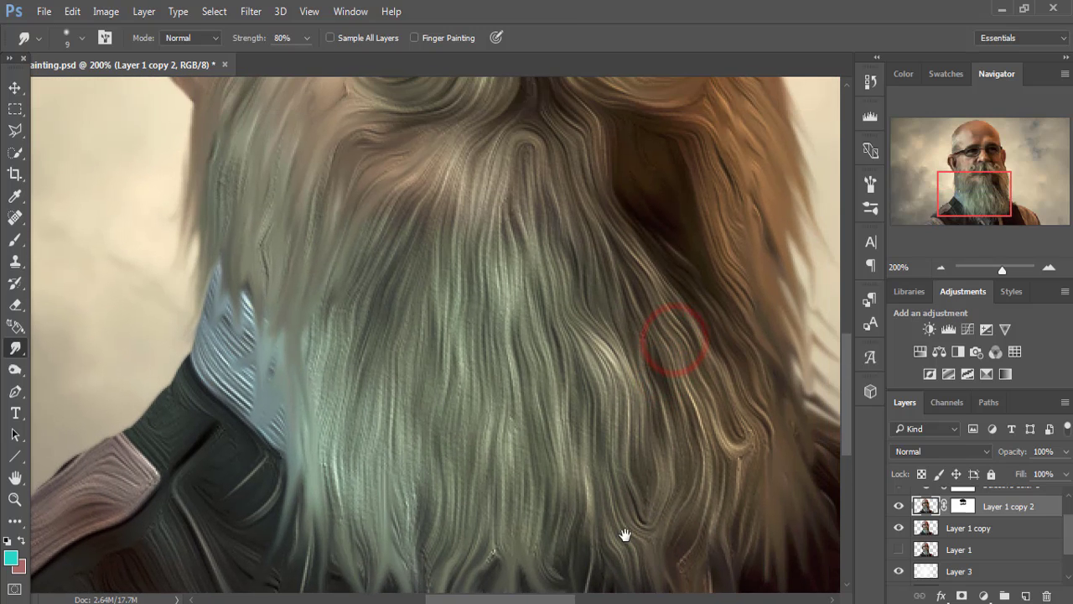
- Smudge hair below the mustache into strands flowing down, left and right
{"action": "left_click_drag", "start_coordinate": [530, 91], "coordinate": [469, 180]}
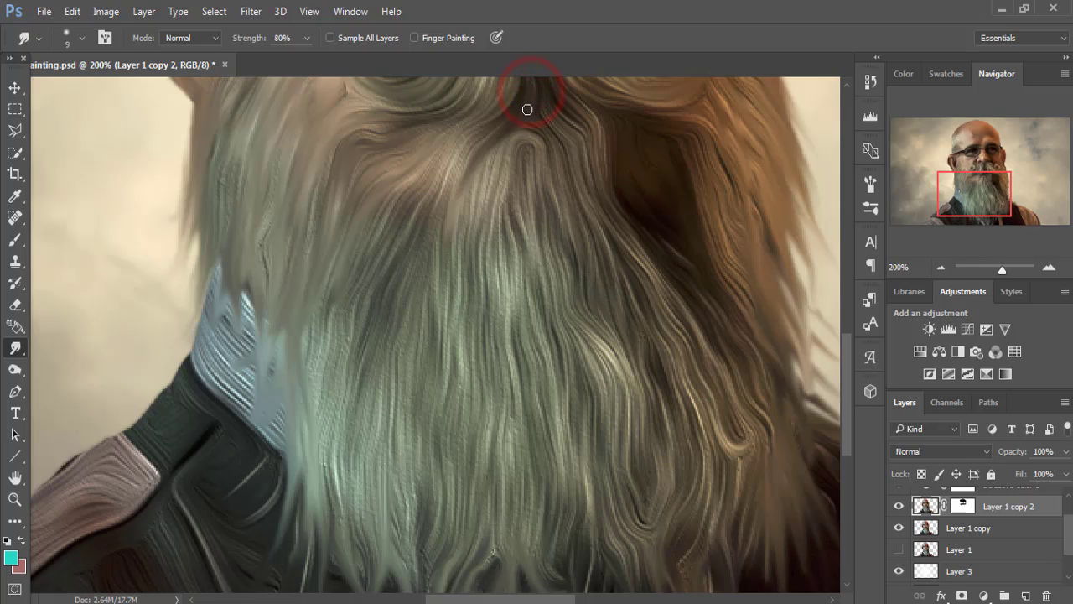
{"action": "left_click_drag", "start_coordinate": [515, 106], "coordinate": [469, 184]}
{"action": "left_click_drag", "start_coordinate": [532, 89], "coordinate": [610, 265]}
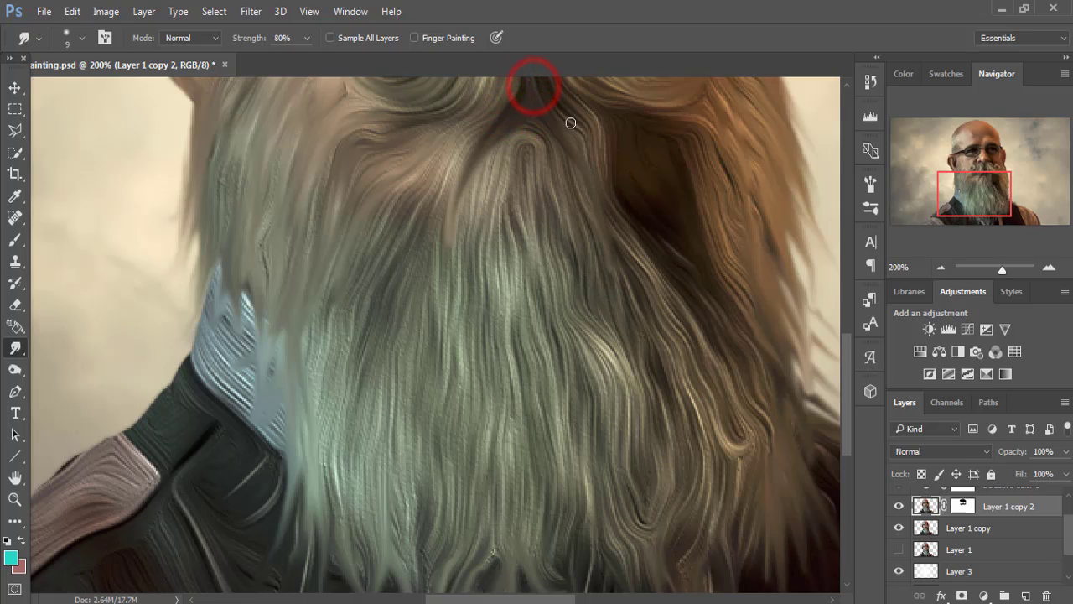
{"action": "left_click_drag", "start_coordinate": [553, 105], "coordinate": [595, 238]}
{"action": "left_click_drag", "start_coordinate": [515, 118], "coordinate": [469, 199]}
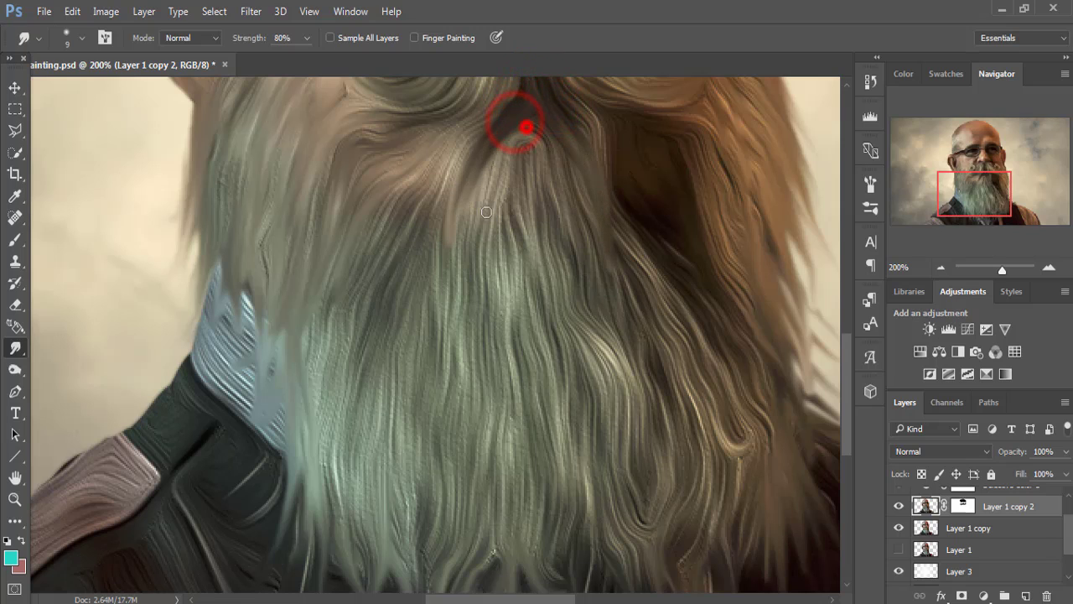
{"action": "mouse_move", "coordinate": [520, 120]}
{"action": "left_mouse_down"}
{"action": "mouse_move", "coordinate": [481, 231]}
{"action": "mouse_move", "coordinate": [577, 249]}
{"action": "left_mouse_up"}
{"action": "left_click_drag", "start_coordinate": [546, 170], "coordinate": [618, 268]}
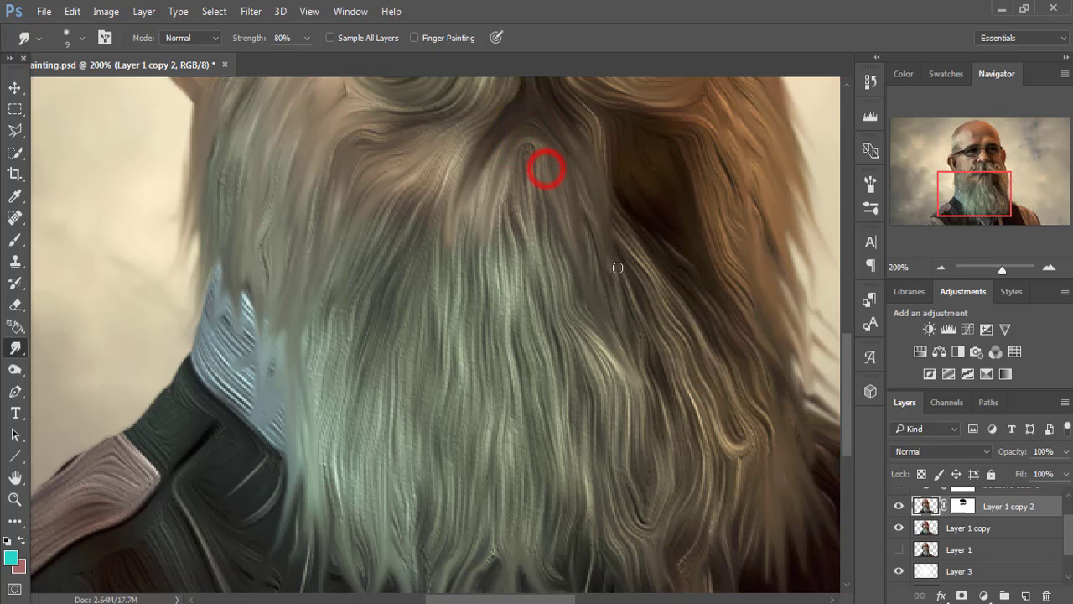
{"action": "mouse_move", "coordinate": [599, 222]}
{"action": "left_mouse_down"}
{"action": "mouse_move", "coordinate": [673, 313]}
{"action": "mouse_move", "coordinate": [700, 410]}
{"action": "left_mouse_up"}
{"action": "left_click_drag", "start_coordinate": [612, 177], "coordinate": [696, 337]}
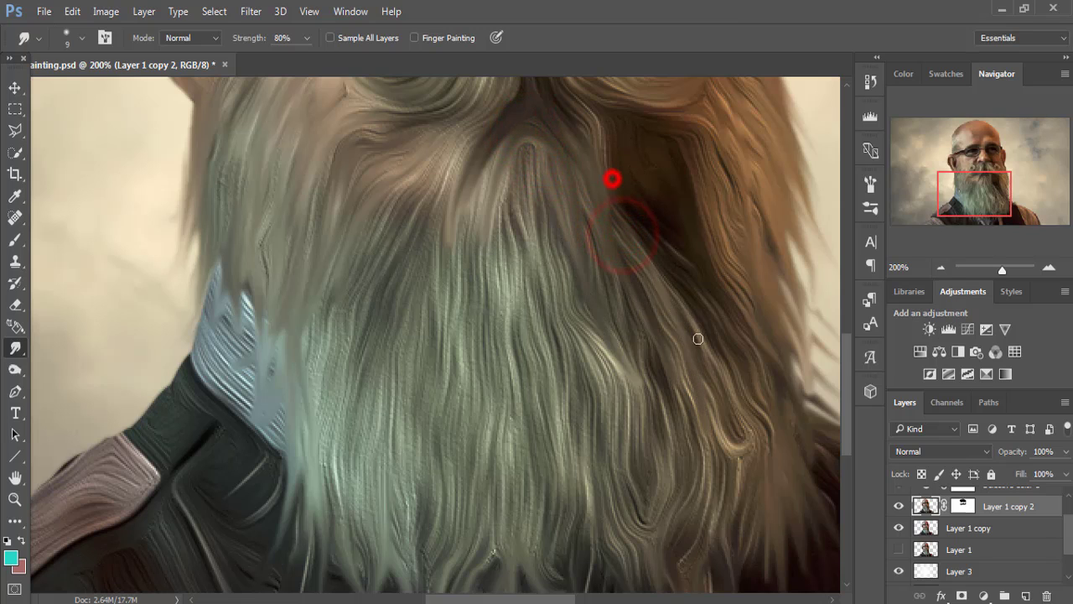
{"action": "mouse_move", "coordinate": [470, 120]}
{"action": "left_mouse_down"}
{"action": "mouse_move", "coordinate": [368, 279]}
{"action": "mouse_move", "coordinate": [366, 394]}
{"action": "left_mouse_up"}
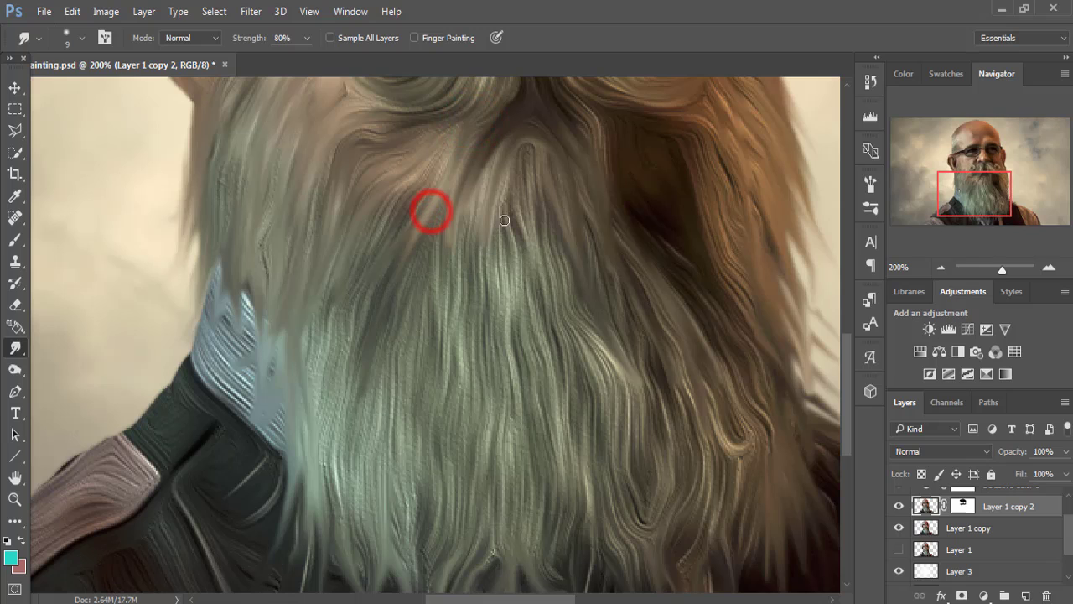
- Smudge the middle beard mass downward, then fit the portrait on screen with the Move tool
{"action": "left_click_drag", "start_coordinate": [512, 162], "coordinate": [505, 310]}
{"action": "mouse_move", "coordinate": [514, 219]}
{"action": "left_mouse_down"}
{"action": "mouse_move", "coordinate": [536, 381]}
{"action": "mouse_move", "coordinate": [573, 280]}
{"action": "left_mouse_up"}
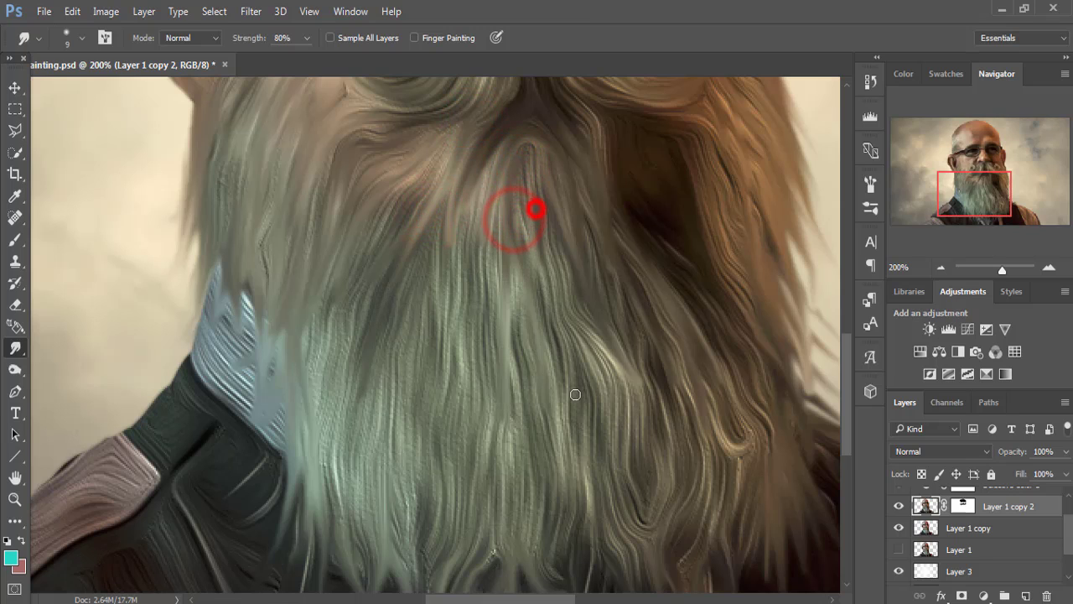
{"action": "mouse_move", "coordinate": [554, 235]}
{"action": "left_mouse_down"}
{"action": "mouse_move", "coordinate": [587, 302]}
{"action": "mouse_move", "coordinate": [640, 545]}
{"action": "left_mouse_up"}
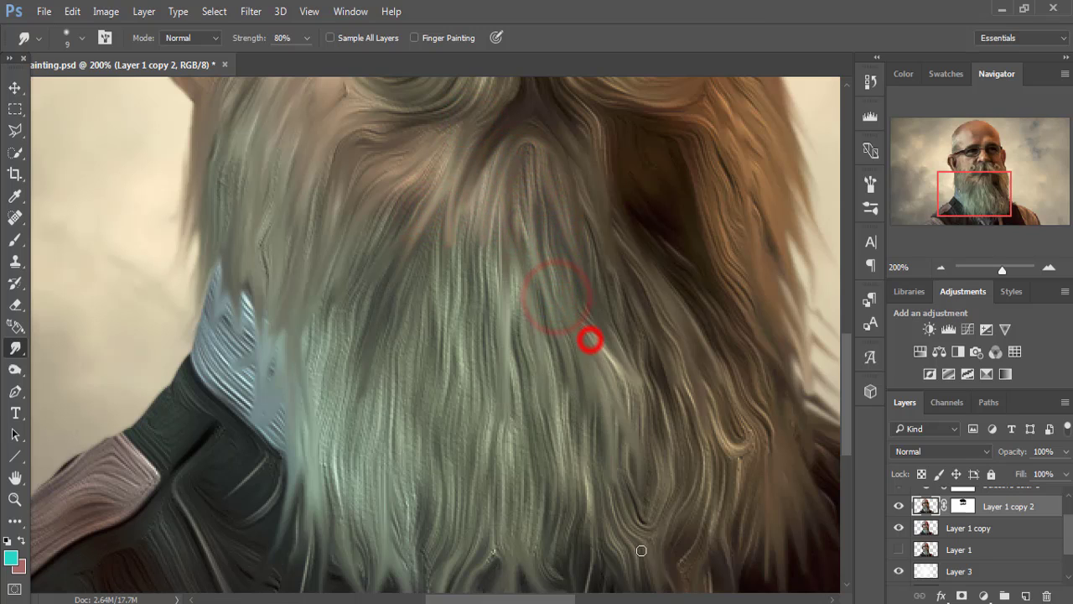
{"action": "left_click_drag", "start_coordinate": [627, 445], "coordinate": [640, 565]}
{"action": "left_click_drag", "start_coordinate": [608, 379], "coordinate": [629, 461]}
{"action": "left_click_drag", "start_coordinate": [464, 323], "coordinate": [500, 468]}
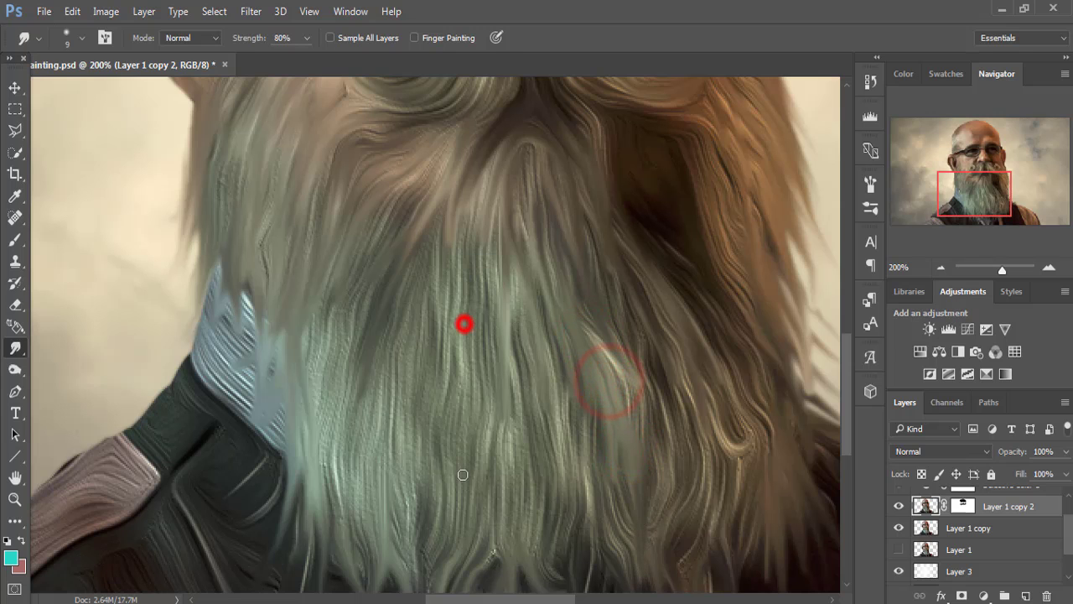
{"action": "key", "text": "ctrl+0"}
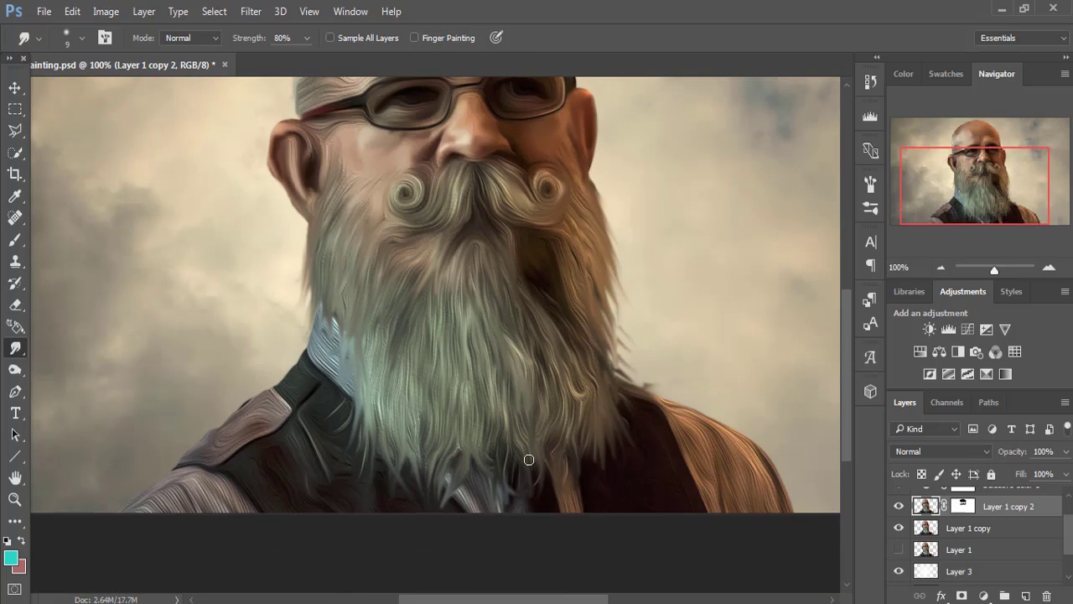
{"action": "left_click", "coordinate": [15, 87]}
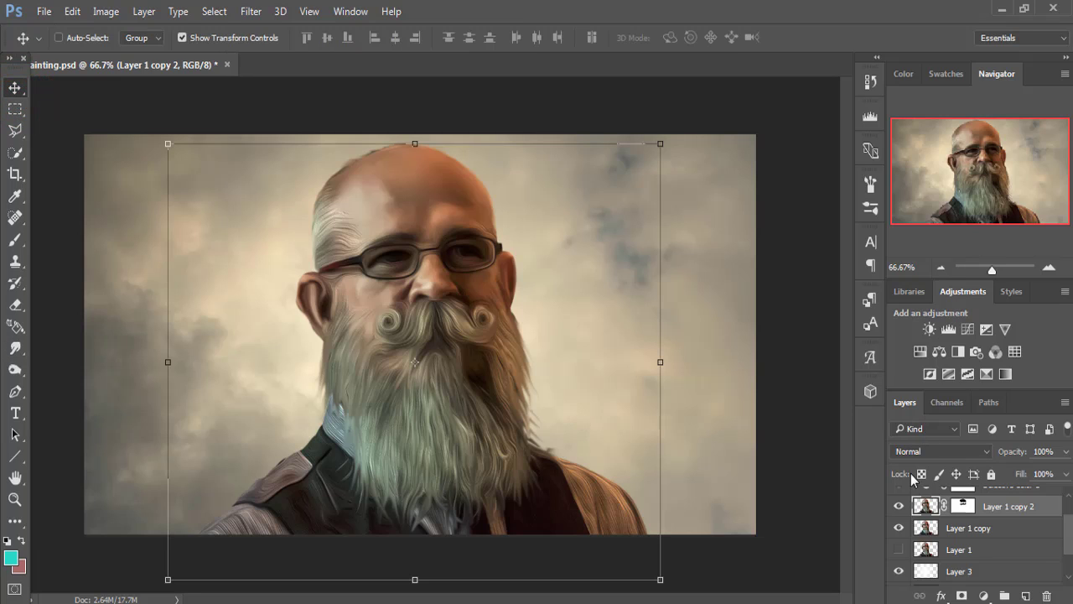
- Add a Cyan Photo Filter adjustment at 15% density above Photo Filter 1
{"action": "left_click_drag", "start_coordinate": [1065, 527], "coordinate": [1071, 512]}
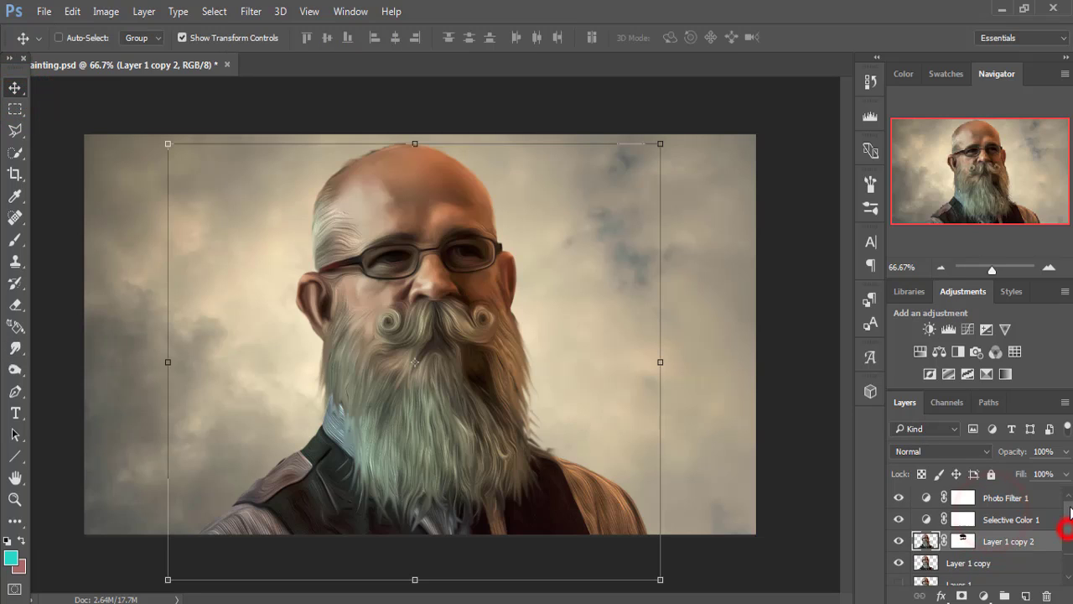
{"action": "left_click", "coordinate": [1029, 499]}
{"action": "left_click", "coordinate": [983, 595]}
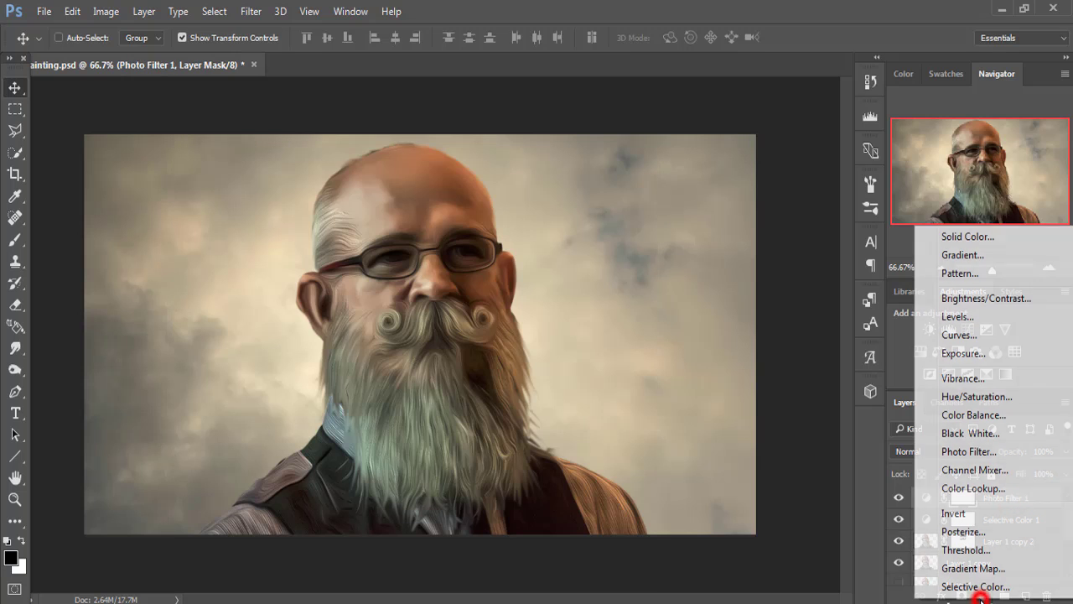
{"action": "left_click", "coordinate": [976, 451]}
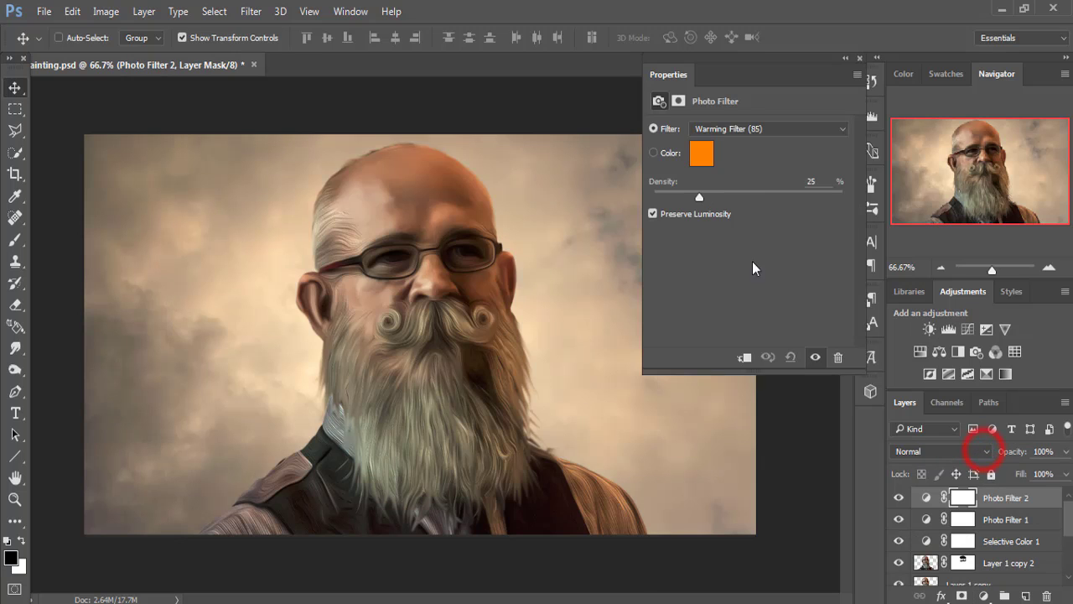
{"action": "left_click", "coordinate": [753, 130]}
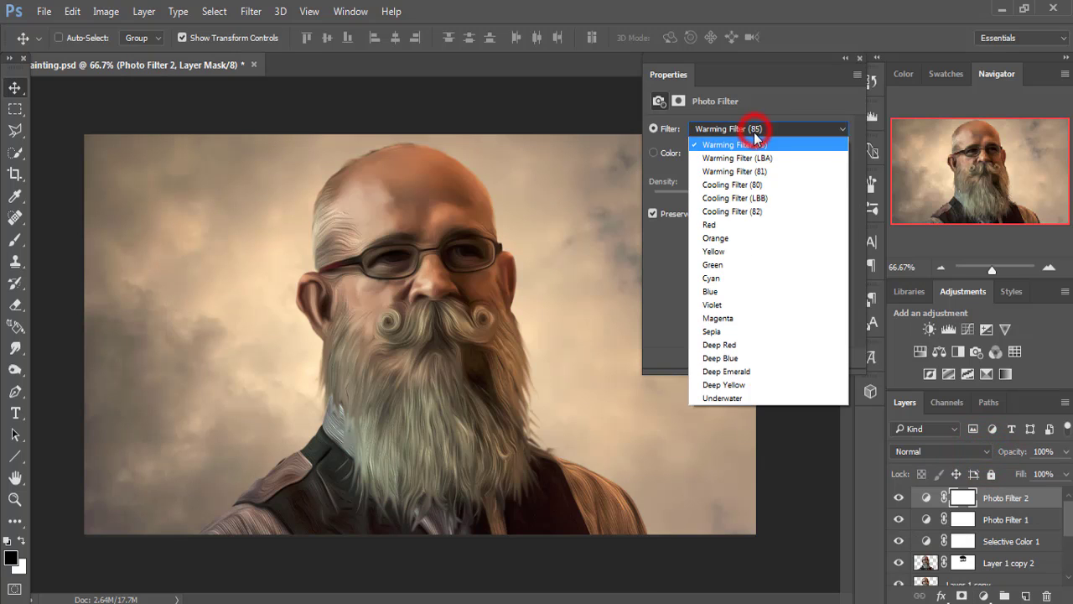
{"action": "left_click", "coordinate": [742, 277]}
{"action": "left_click_drag", "start_coordinate": [700, 198], "coordinate": [673, 198]}
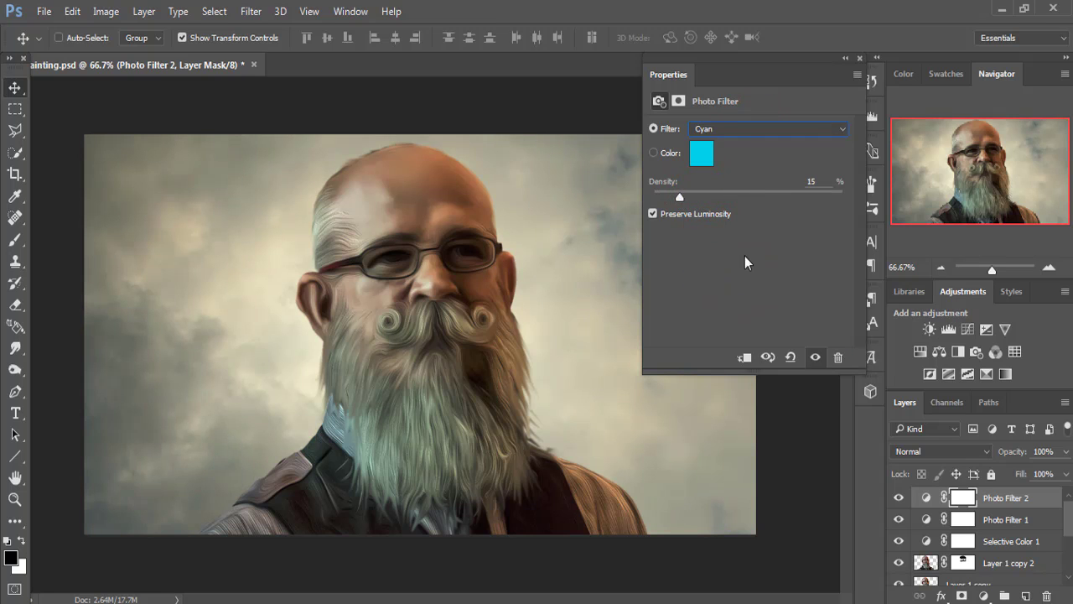
{"action": "left_click", "coordinate": [859, 57]}
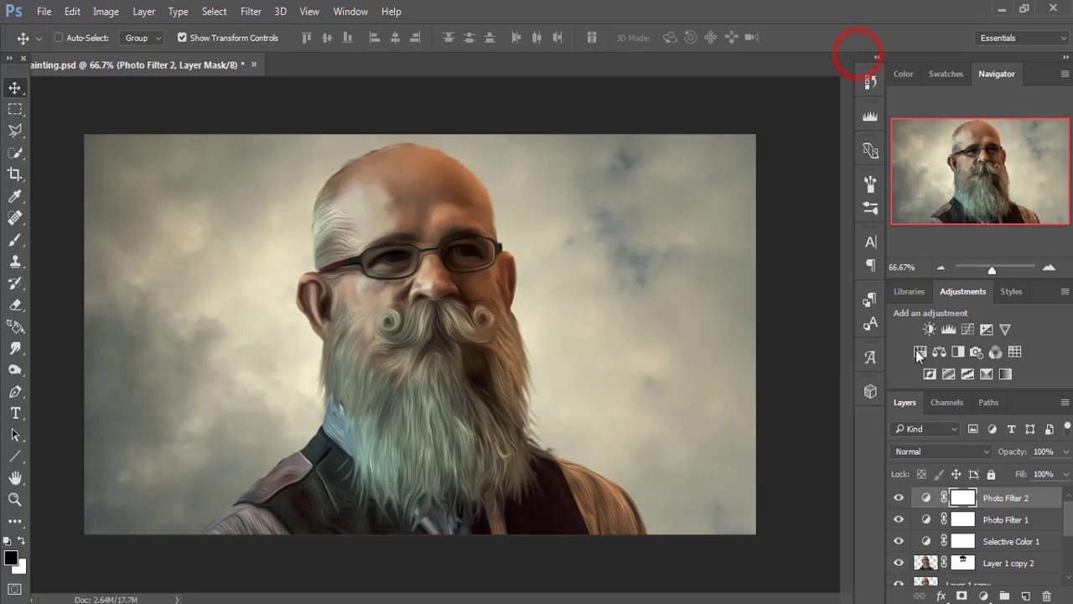
- Add a Selective Color adjustment with Cyans set to Cyan +19, Magenta −54, Yellow −17
{"action": "left_click", "coordinate": [984, 593]}
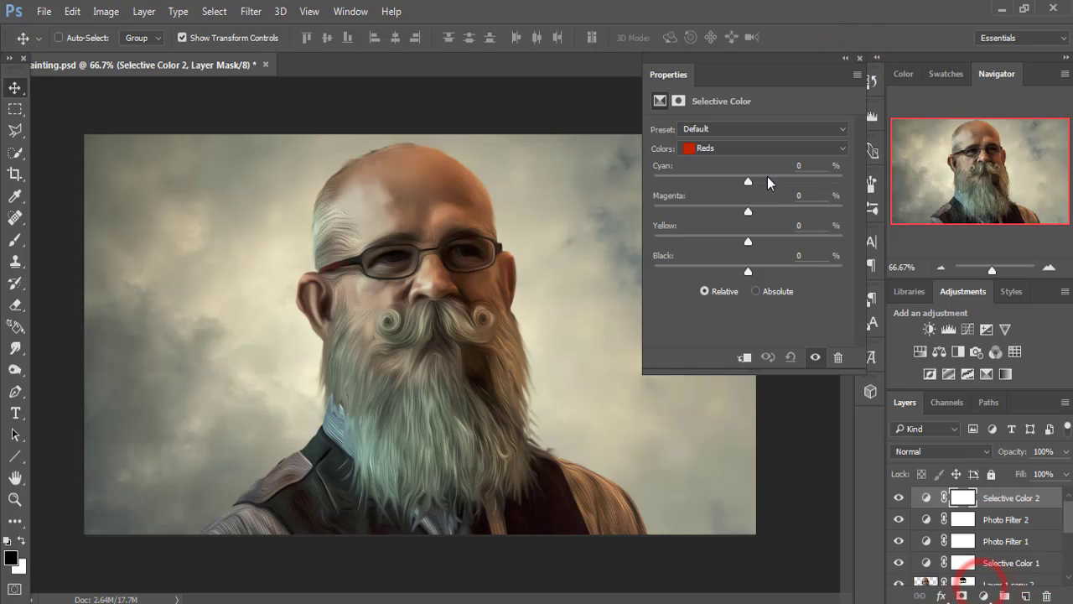
{"action": "left_click", "coordinate": [761, 147]}
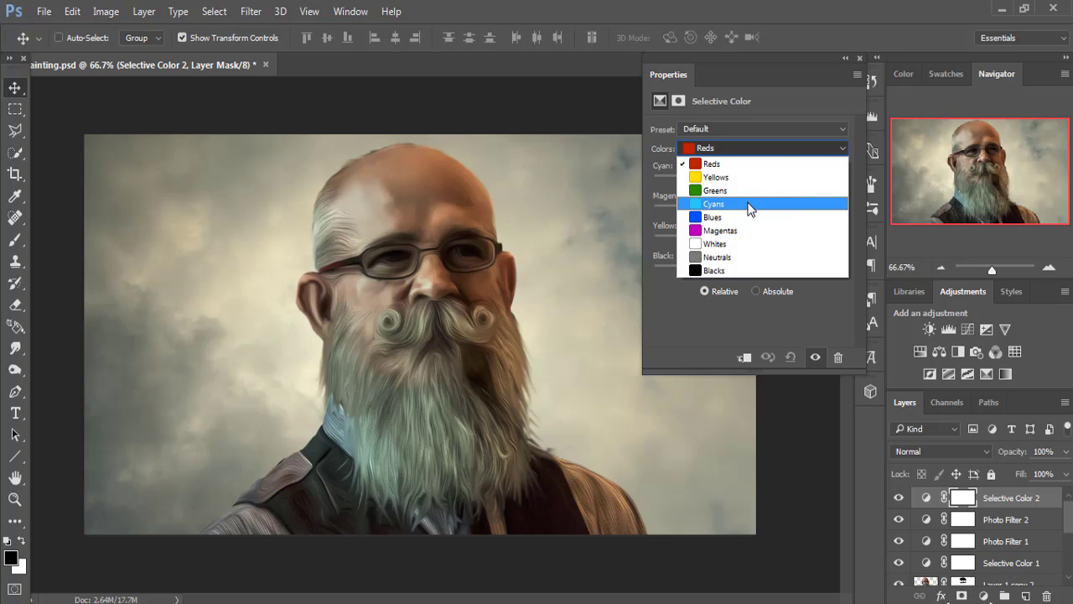
{"action": "left_click", "coordinate": [749, 206]}
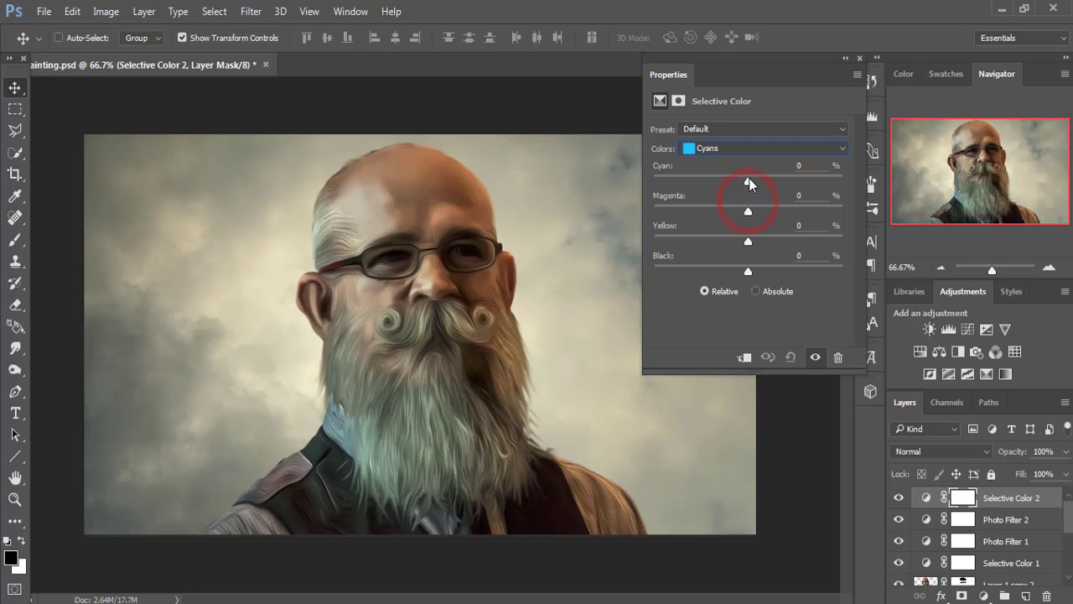
{"action": "left_click_drag", "start_coordinate": [725, 180], "coordinate": [762, 186]}
{"action": "mouse_move", "coordinate": [776, 184]}
{"action": "left_mouse_down"}
{"action": "mouse_move", "coordinate": [766, 182]}
{"action": "mouse_move", "coordinate": [792, 214]}
{"action": "mouse_move", "coordinate": [696, 216]}
{"action": "left_mouse_up"}
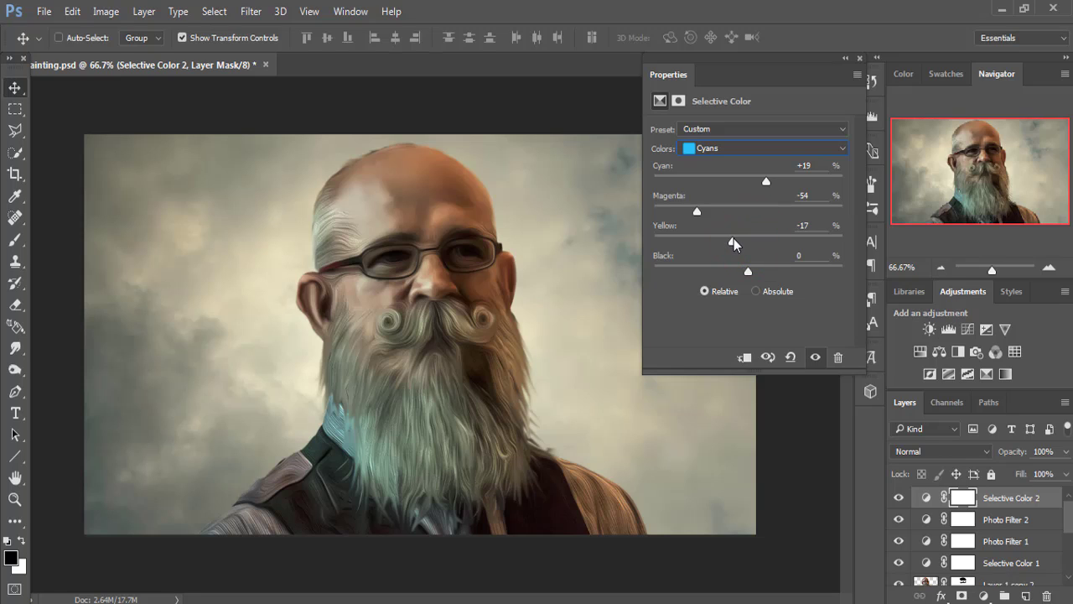
- On Layer 1 copy 2, smudge the beard edge near the ear, then switch to the Move tool
{"action": "left_click", "coordinate": [859, 57]}
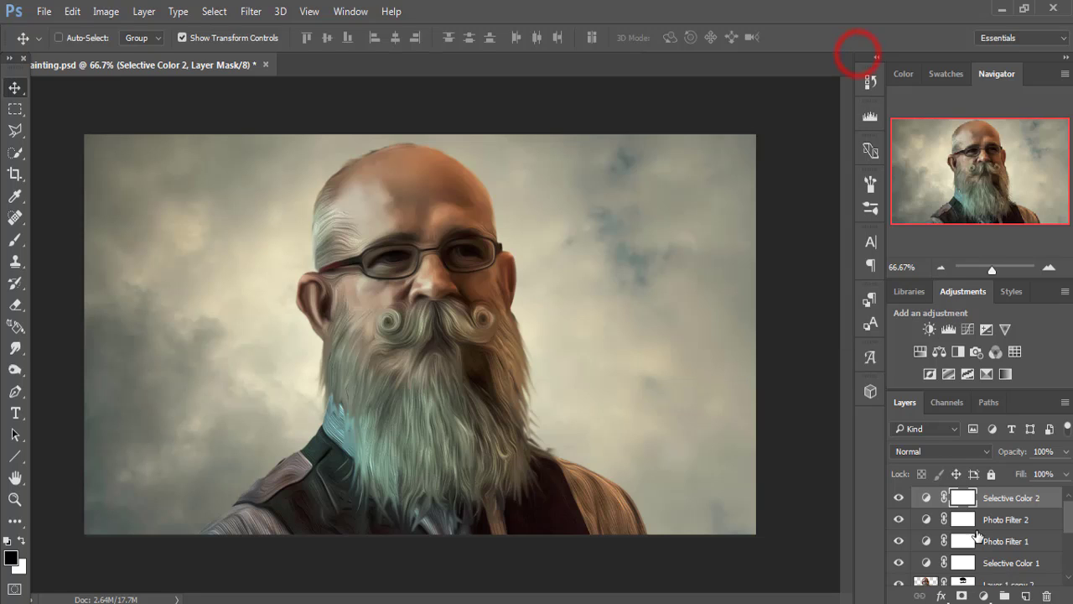
{"action": "scroll", "coordinate": [991, 501], "scroll_direction": "down", "scroll_amount": 2}
{"action": "left_click", "coordinate": [926, 522]}
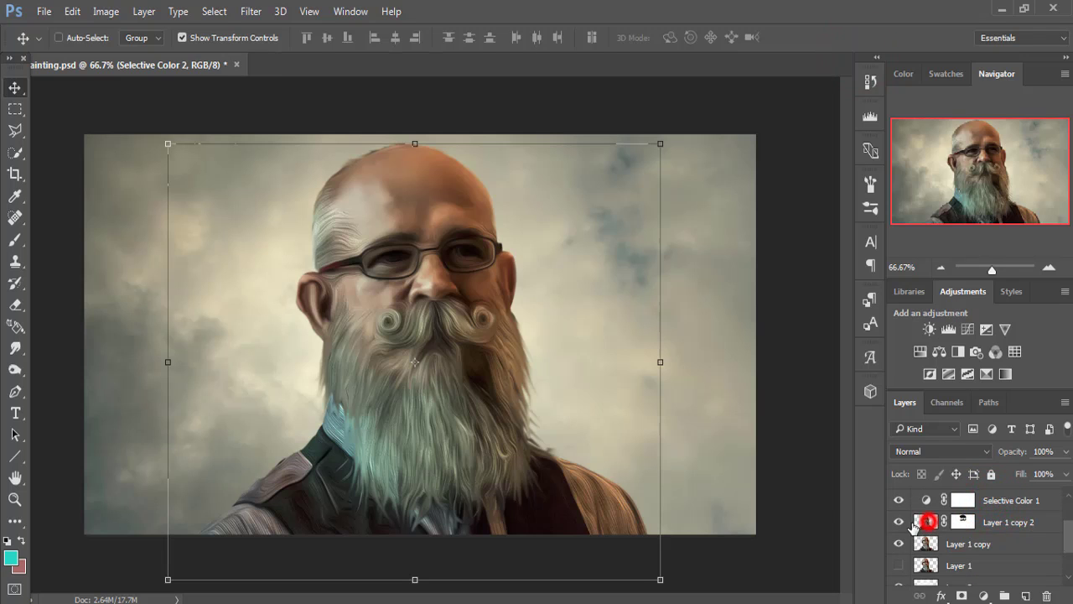
{"action": "left_click", "coordinate": [15, 347]}
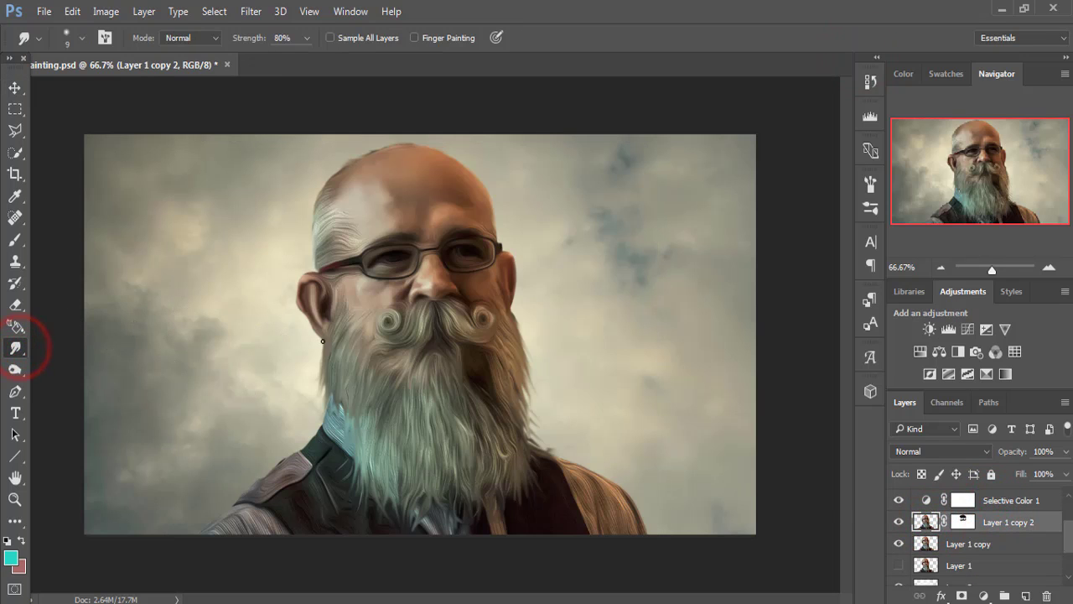
{"action": "mouse_move", "coordinate": [322, 339]}
{"action": "left_mouse_down"}
{"action": "mouse_move", "coordinate": [323, 359]}
{"action": "mouse_move", "coordinate": [326, 344]}
{"action": "left_mouse_up"}
{"action": "left_click", "coordinate": [14, 88]}
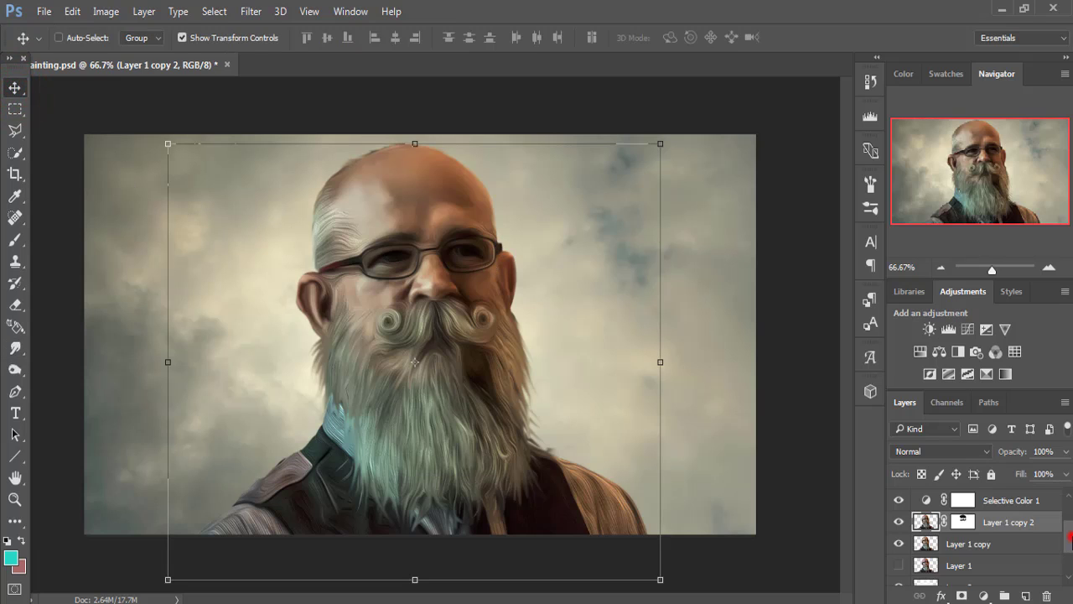
{"action": "left_click", "coordinate": [1069, 536]}
- Stamp visible layers into a new layer and apply Color Efex Pro 4 Cross Processing at 61%
{"action": "left_click", "coordinate": [1033, 500]}
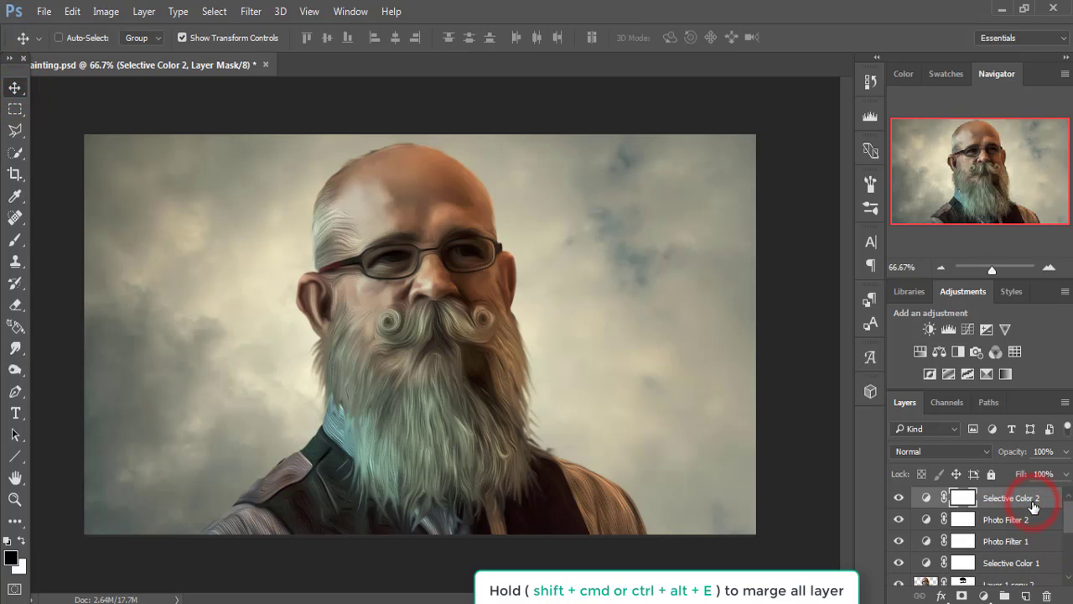
{"action": "key", "text": "ctrl+shift+alt+e"}
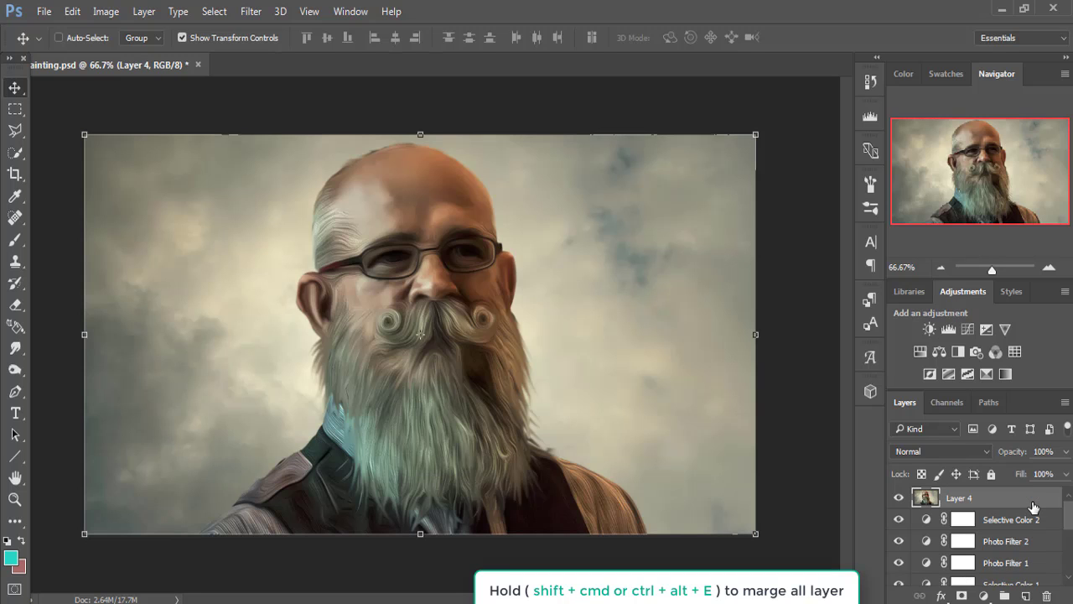
{"action": "left_click", "coordinate": [251, 11]}
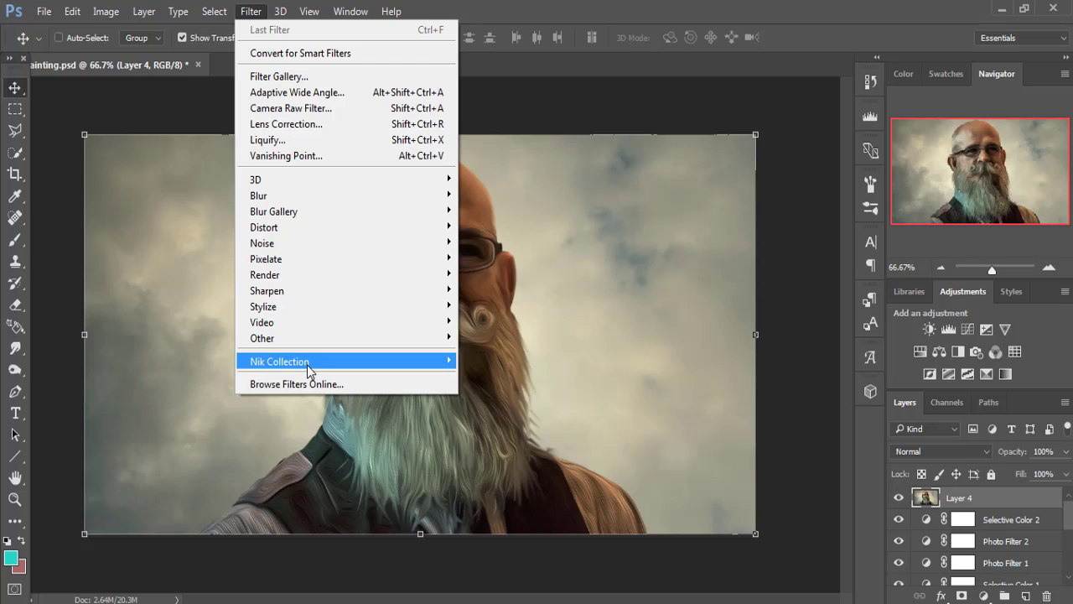
{"action": "mouse_move", "coordinate": [279, 361]}
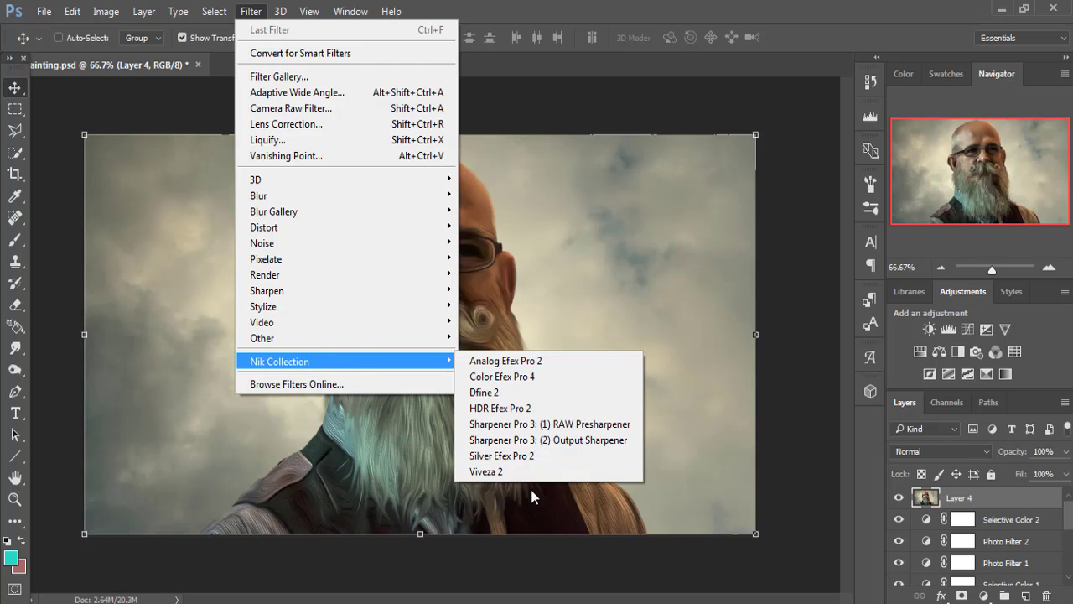
{"action": "left_click", "coordinate": [531, 376]}
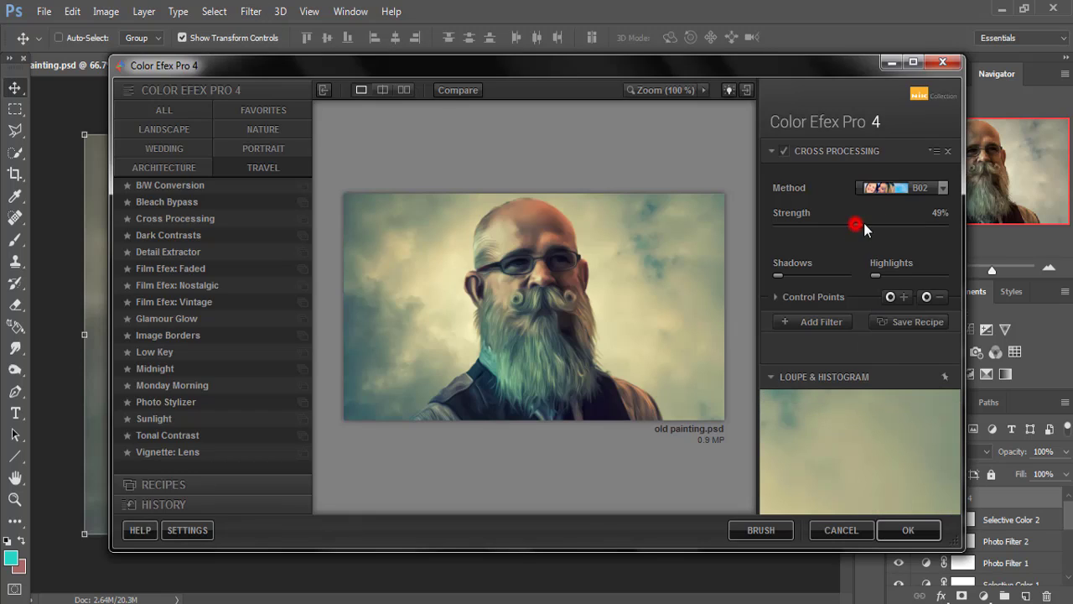
{"action": "left_click_drag", "start_coordinate": [863, 223], "coordinate": [875, 224]}
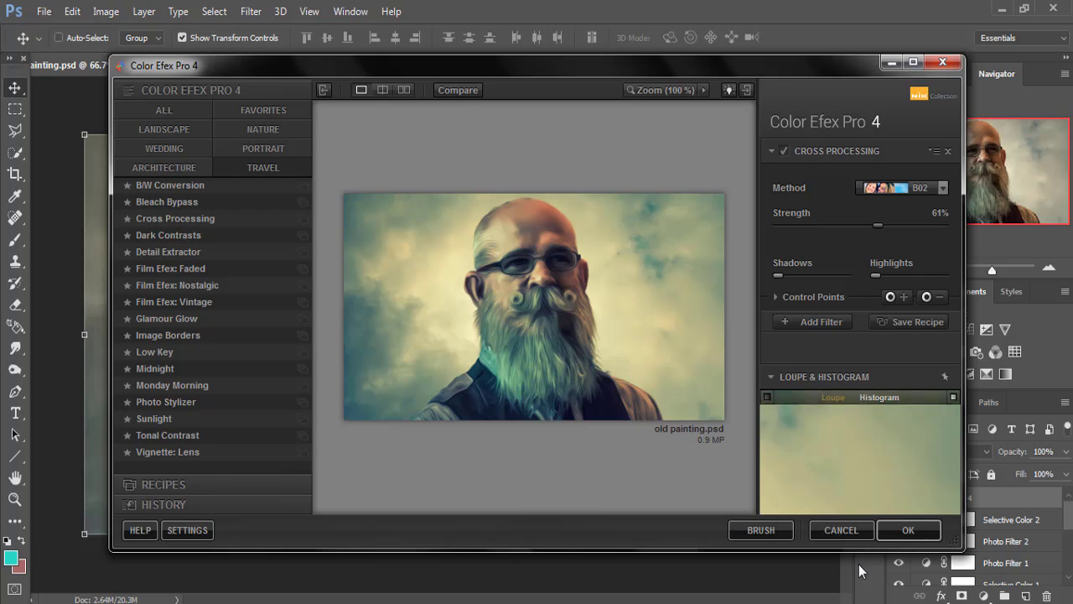
{"action": "left_click", "coordinate": [894, 530]}
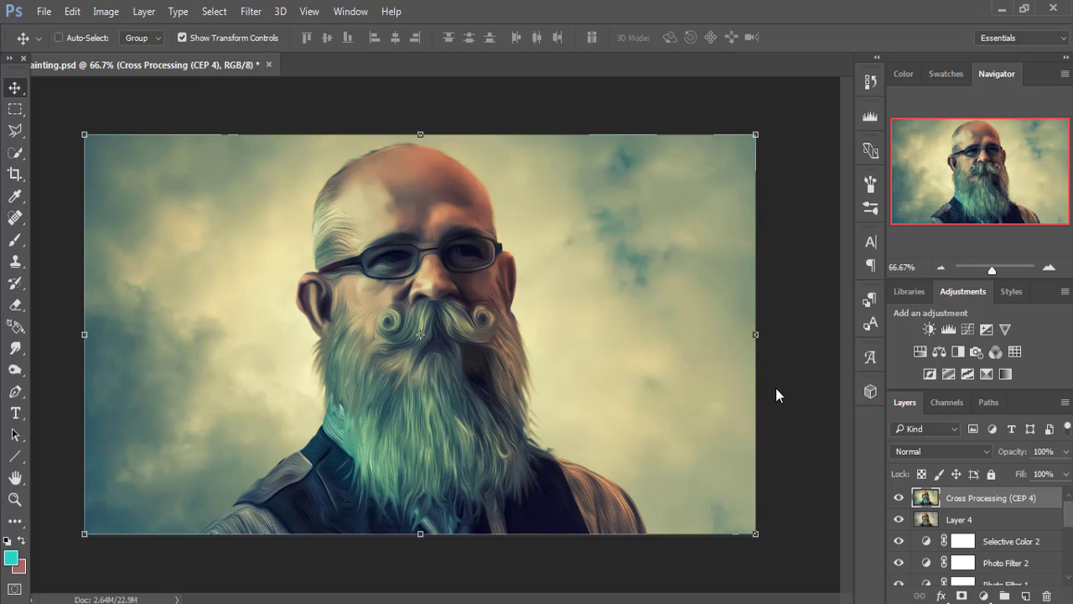
- Apply Viveza 2 above the Cross Processing layer with Saturation 36% and Structure 40%
{"action": "left_click", "coordinate": [975, 498]}
{"action": "left_click", "coordinate": [250, 11]}
{"action": "mouse_move", "coordinate": [279, 360]}
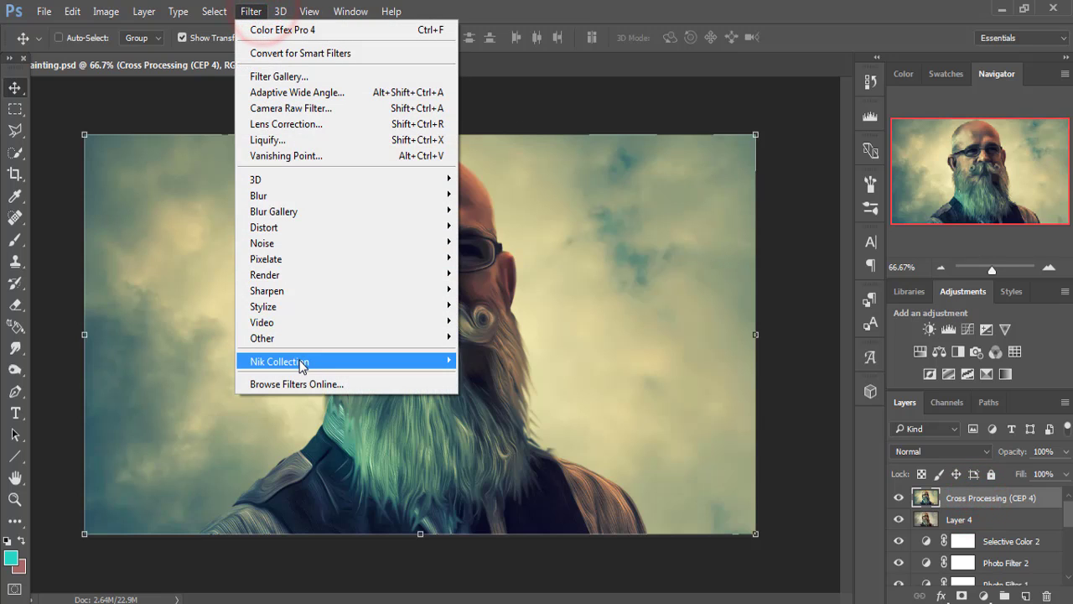
{"action": "left_click", "coordinate": [509, 472]}
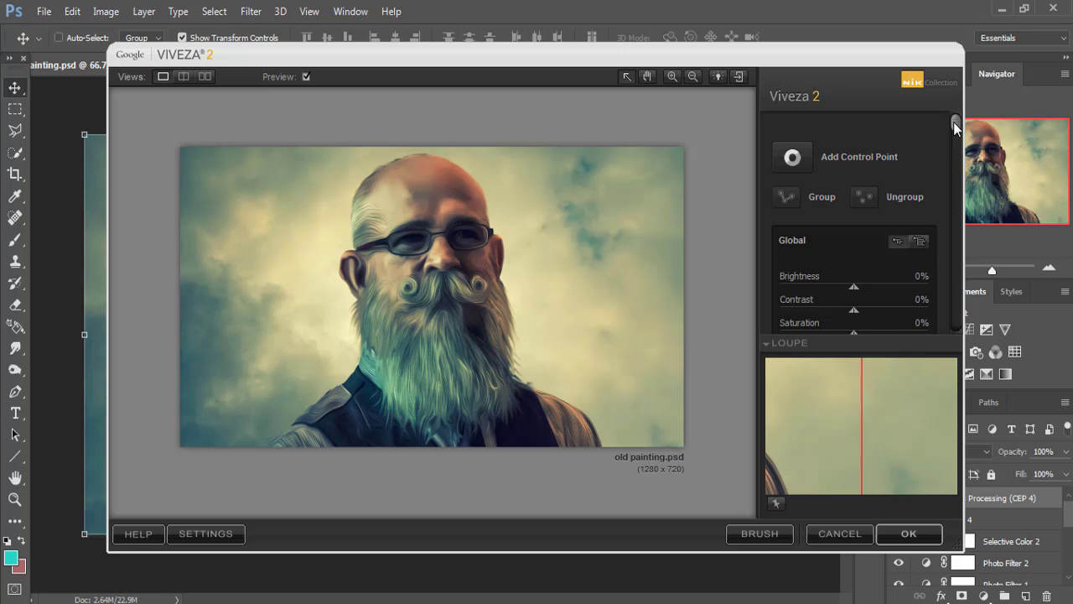
{"action": "left_click_drag", "start_coordinate": [955, 126], "coordinate": [960, 181]}
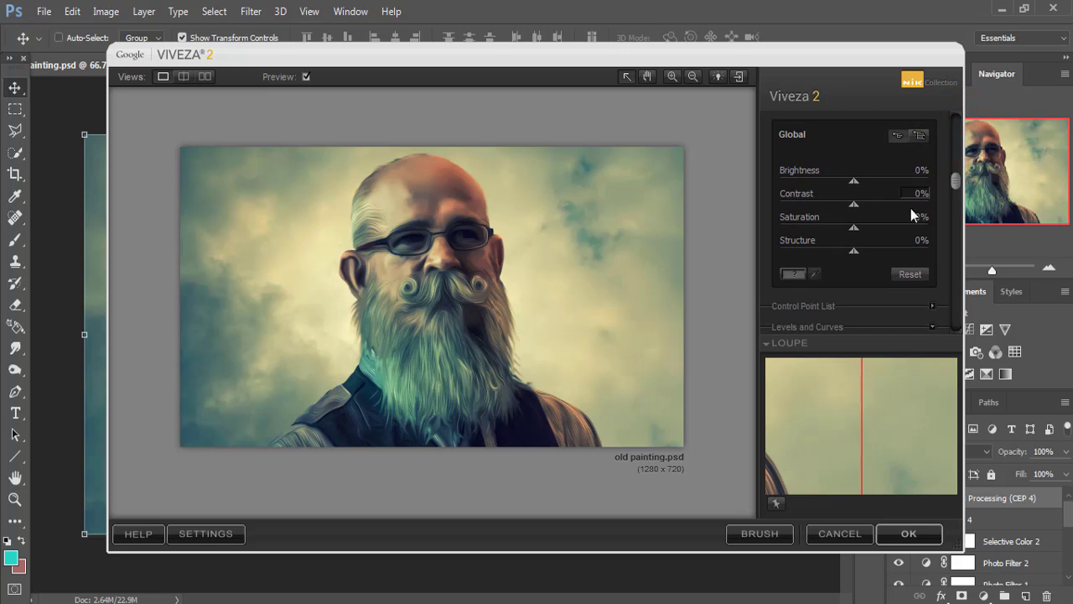
{"action": "left_click_drag", "start_coordinate": [854, 227], "coordinate": [876, 227]}
{"action": "left_click_drag", "start_coordinate": [857, 249], "coordinate": [898, 251]}
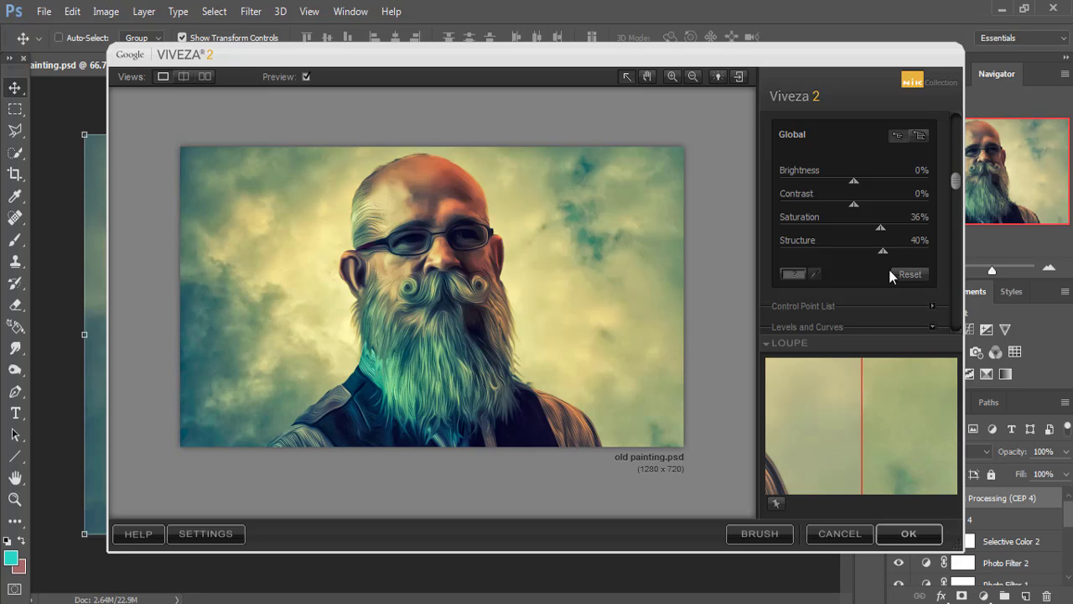
{"action": "left_click", "coordinate": [906, 533]}
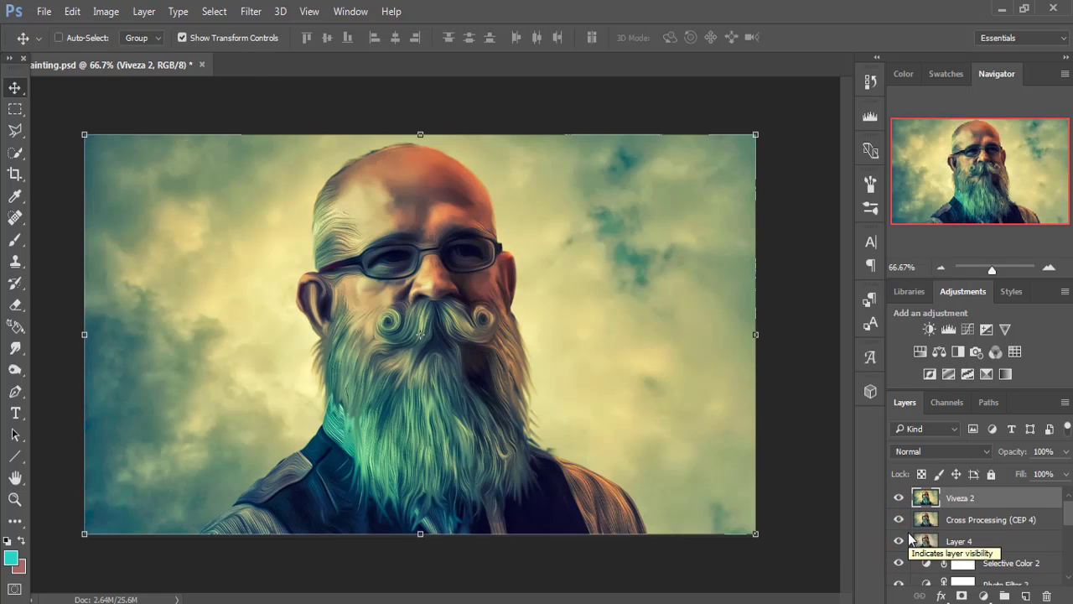
{"action": "left_click_drag", "start_coordinate": [959, 519], "coordinate": [430, 82]}
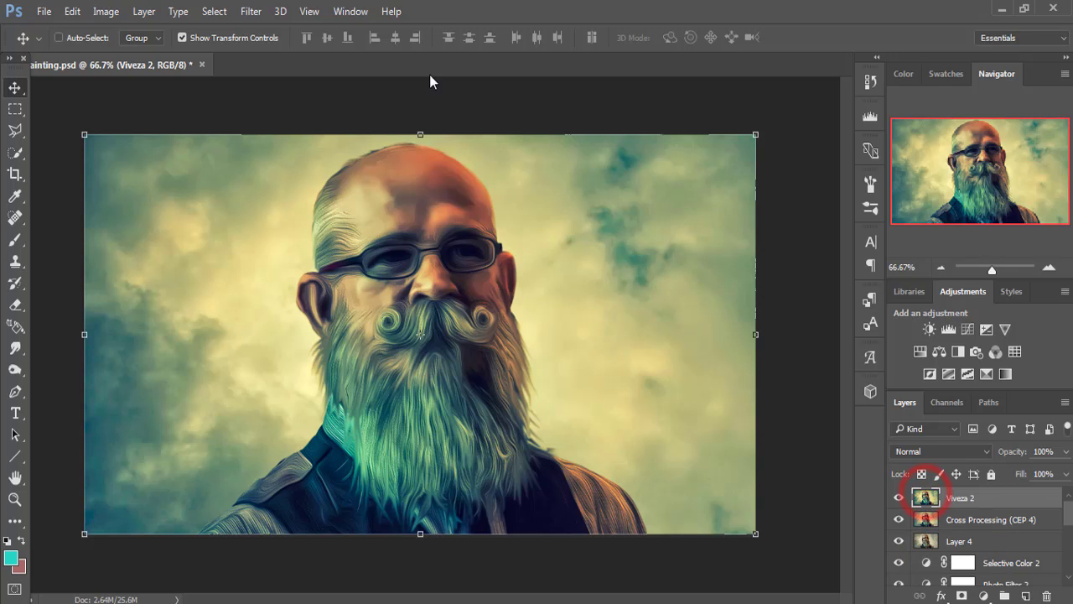
- Duplicate the Viveza 2 layer as Viveza 2 copy
{"action": "left_click", "coordinate": [252, 12]}
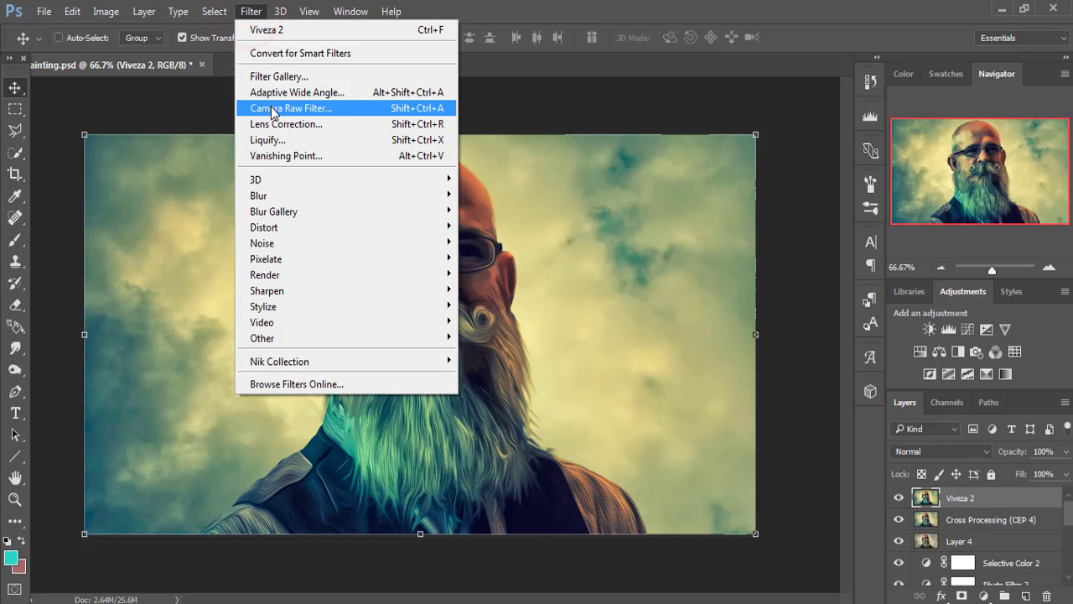
{"action": "left_click", "coordinate": [968, 498]}
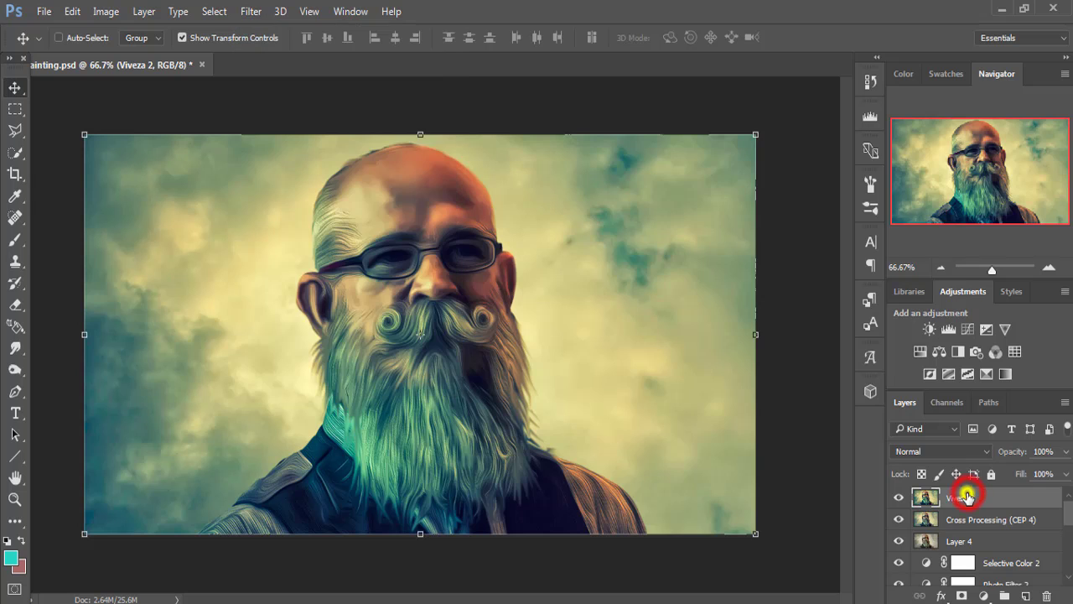
{"action": "right_click", "coordinate": [969, 498]}
{"action": "left_click", "coordinate": [692, 165]}
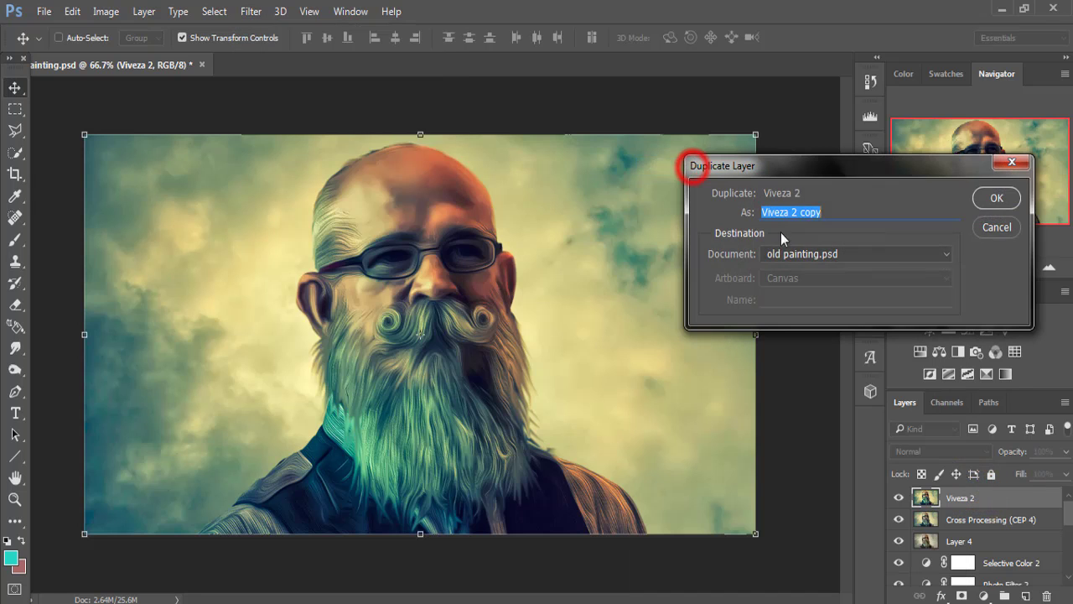
{"action": "left_click", "coordinate": [996, 198]}
- Use Camera Raw on the copy to set Blacks +44, Shadows +59, Whites +30
{"action": "left_click", "coordinate": [251, 11]}
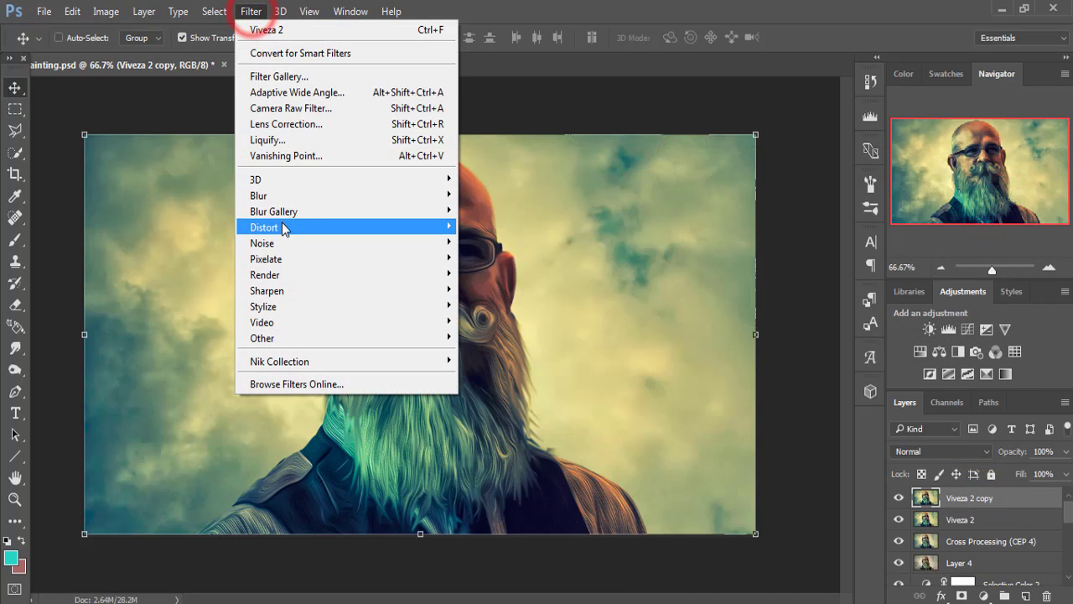
{"action": "left_click", "coordinate": [300, 108]}
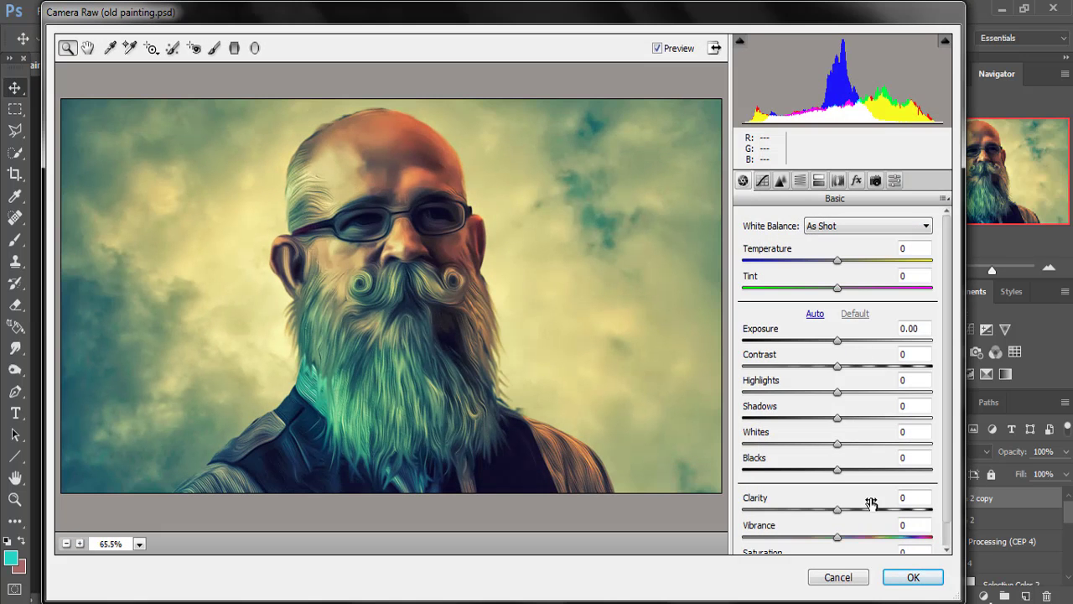
{"action": "left_click", "coordinate": [945, 279]}
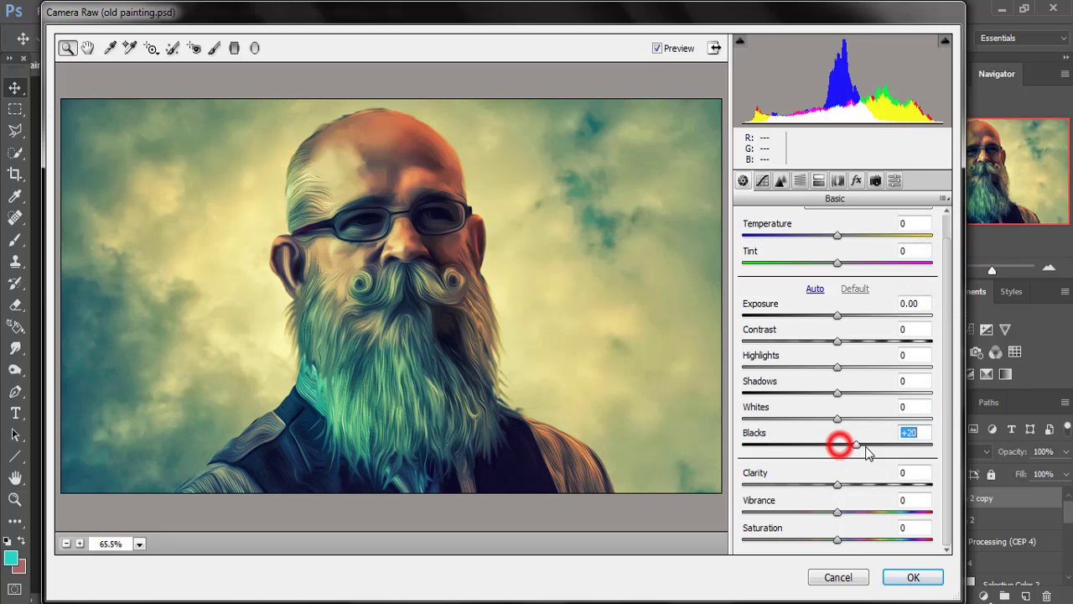
{"action": "left_click_drag", "start_coordinate": [838, 445], "coordinate": [880, 446]}
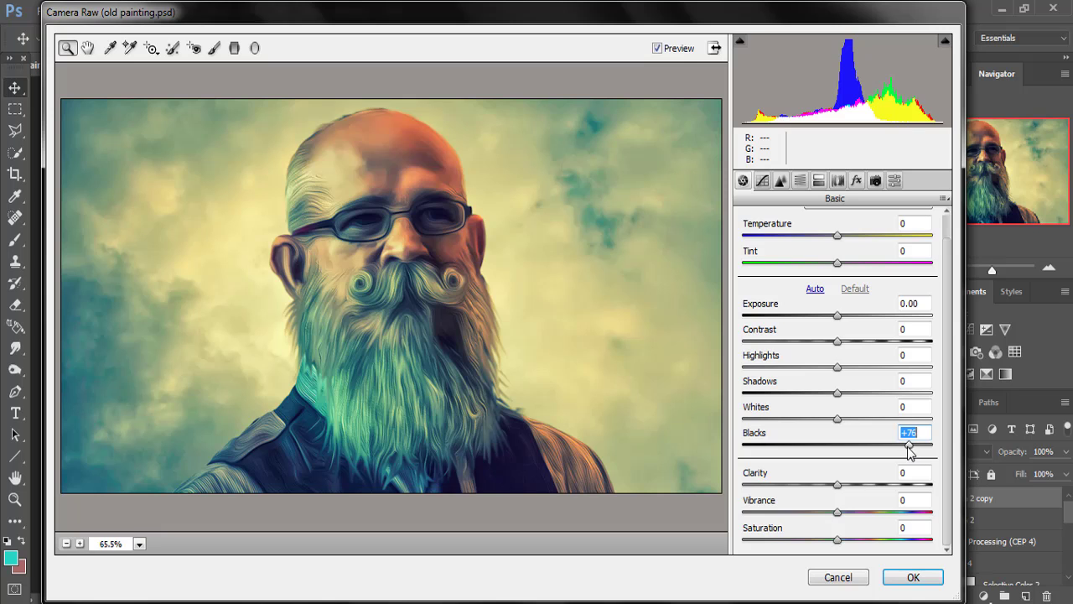
{"action": "mouse_move", "coordinate": [910, 451]}
{"action": "left_mouse_down"}
{"action": "mouse_move", "coordinate": [759, 447]}
{"action": "mouse_move", "coordinate": [884, 457]}
{"action": "left_mouse_up"}
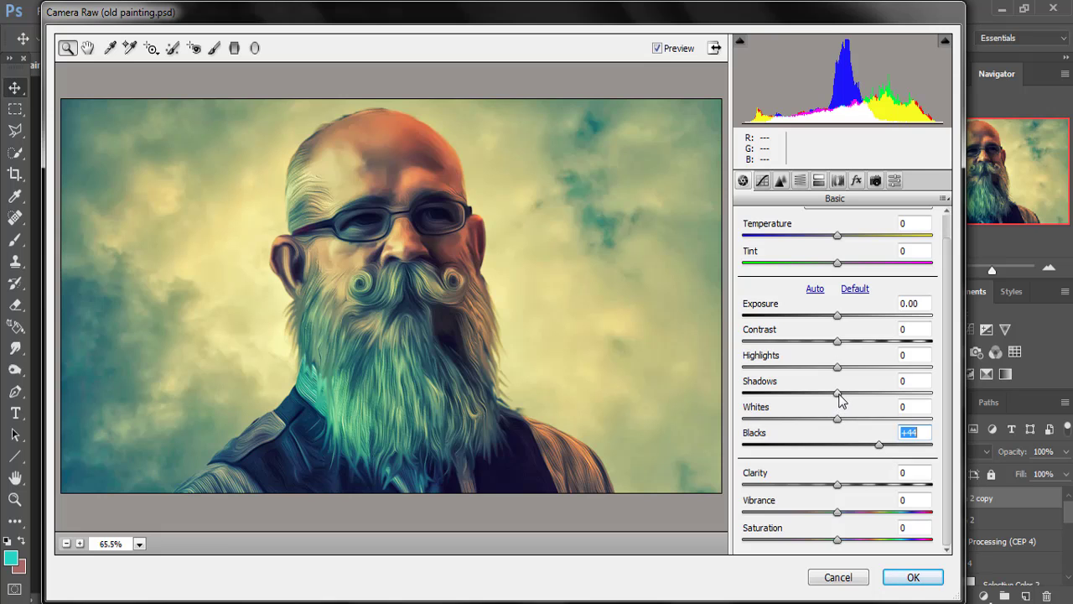
{"action": "left_click_drag", "start_coordinate": [839, 392], "coordinate": [898, 393]}
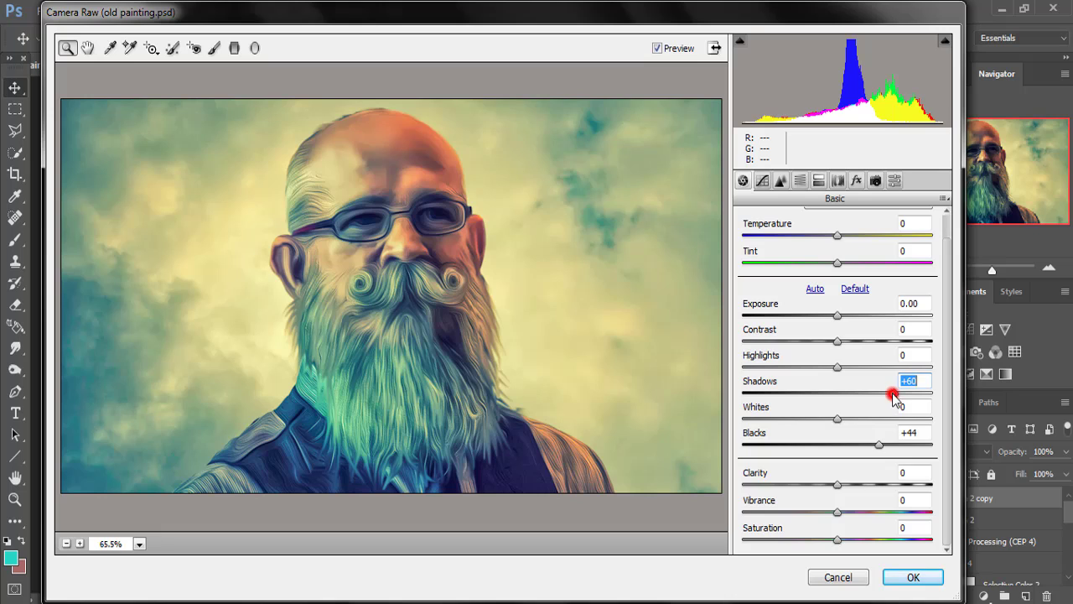
{"action": "left_click_drag", "start_coordinate": [895, 399], "coordinate": [892, 394]}
{"action": "mouse_move", "coordinate": [838, 418]}
{"action": "left_mouse_down"}
{"action": "mouse_move", "coordinate": [886, 418]}
{"action": "mouse_move", "coordinate": [866, 419]}
{"action": "left_mouse_up"}
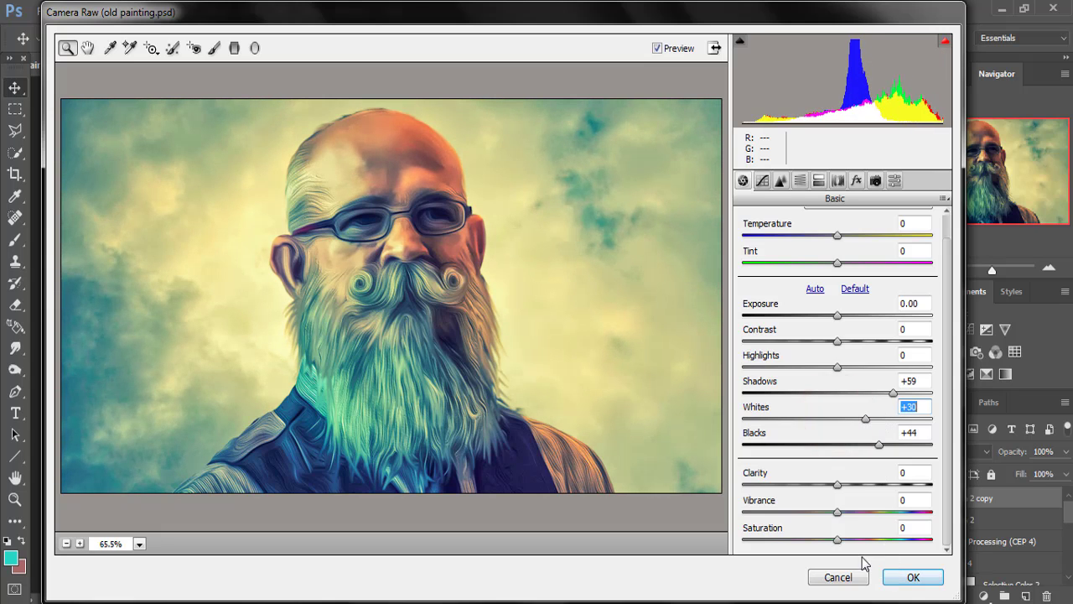
{"action": "left_click", "coordinate": [889, 578]}
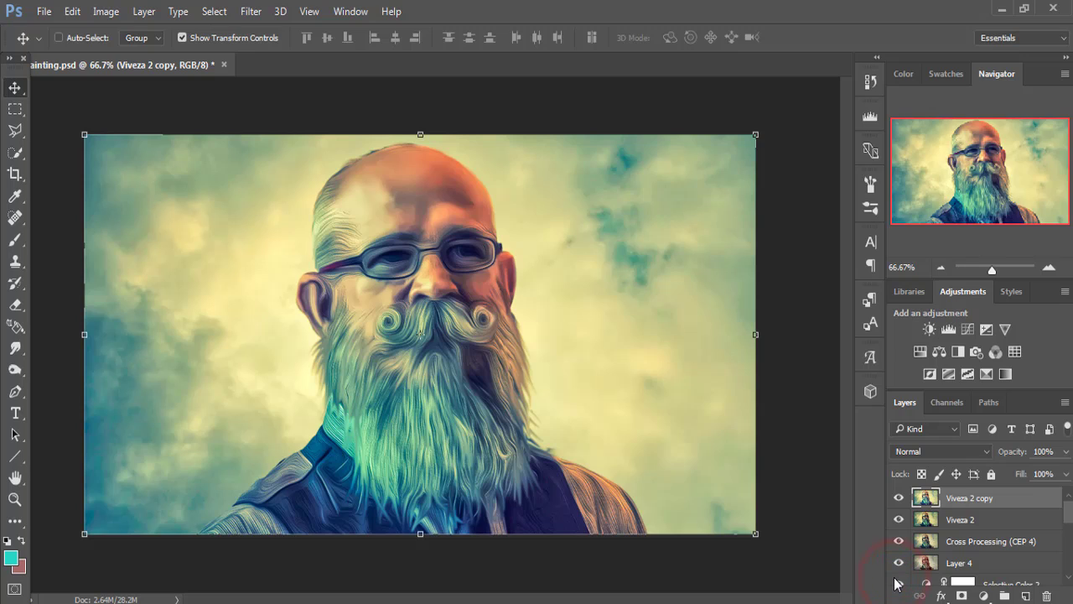
{"action": "left_click", "coordinate": [792, 340]}
{"action": "left_click", "coordinate": [976, 501]}
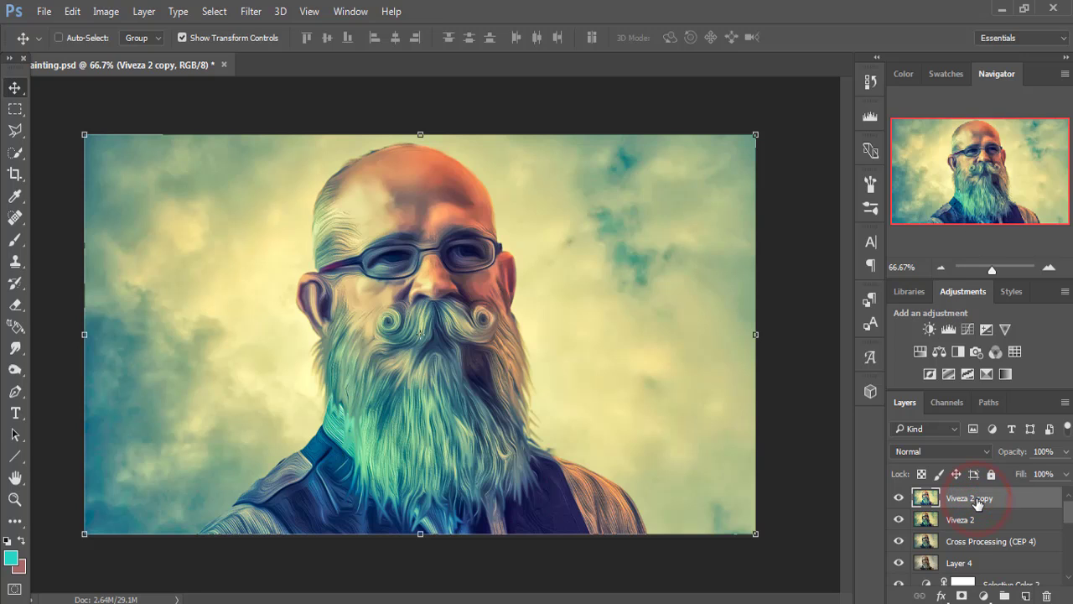